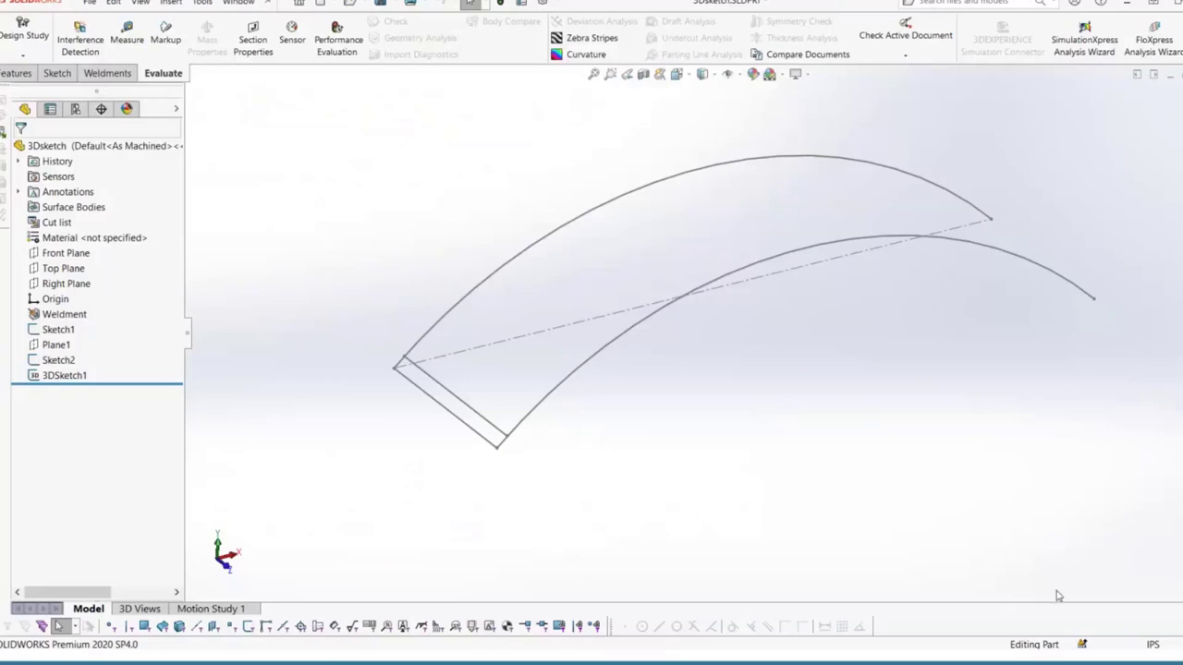
Step: Examine the two arcs and how Sketch1, Plane1 and Sketch2 define them
{"action": "left_click", "coordinate": [894, 240]}
{"action": "left_click", "coordinate": [825, 176], "text": "ctrl"}
{"action": "key", "text": "Escape"}
{"action": "left_click", "coordinate": [65, 331]}
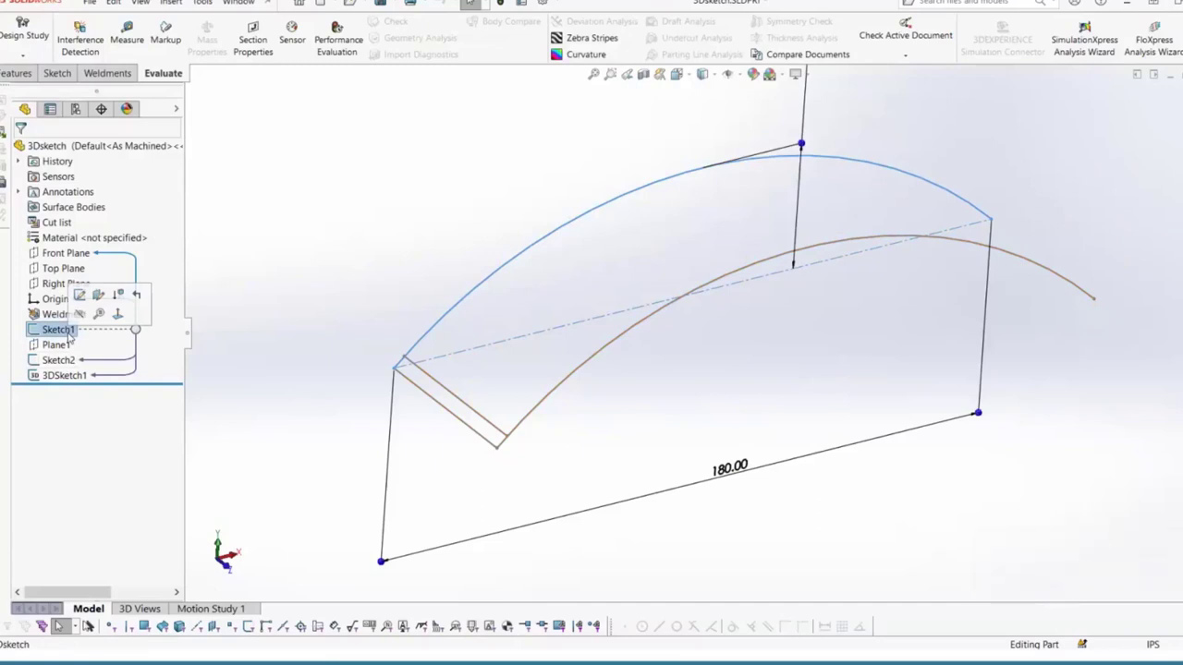
{"action": "left_click", "coordinate": [65, 345]}
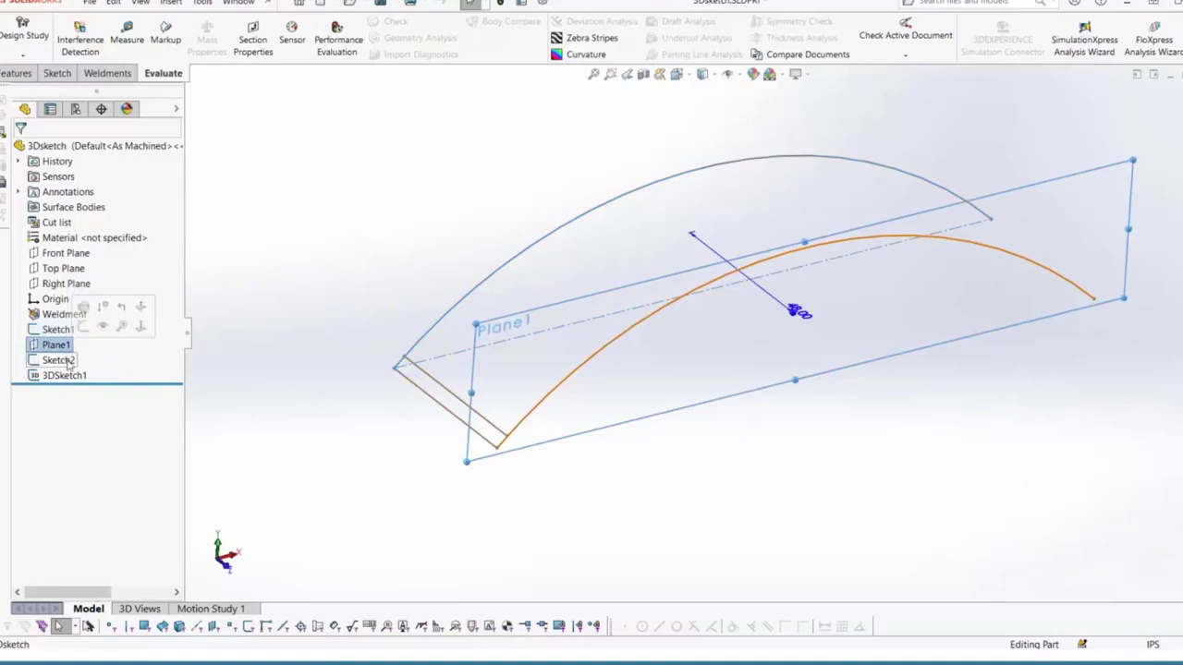
{"action": "left_click", "coordinate": [68, 362]}
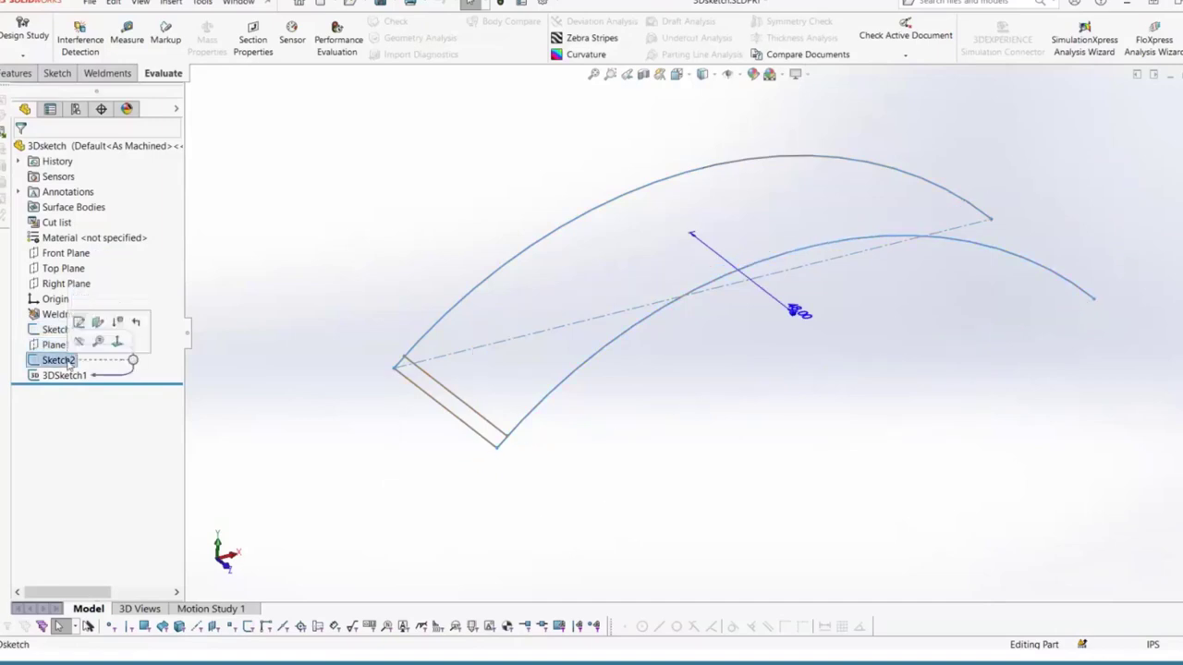
{"action": "left_click", "coordinate": [402, 282]}
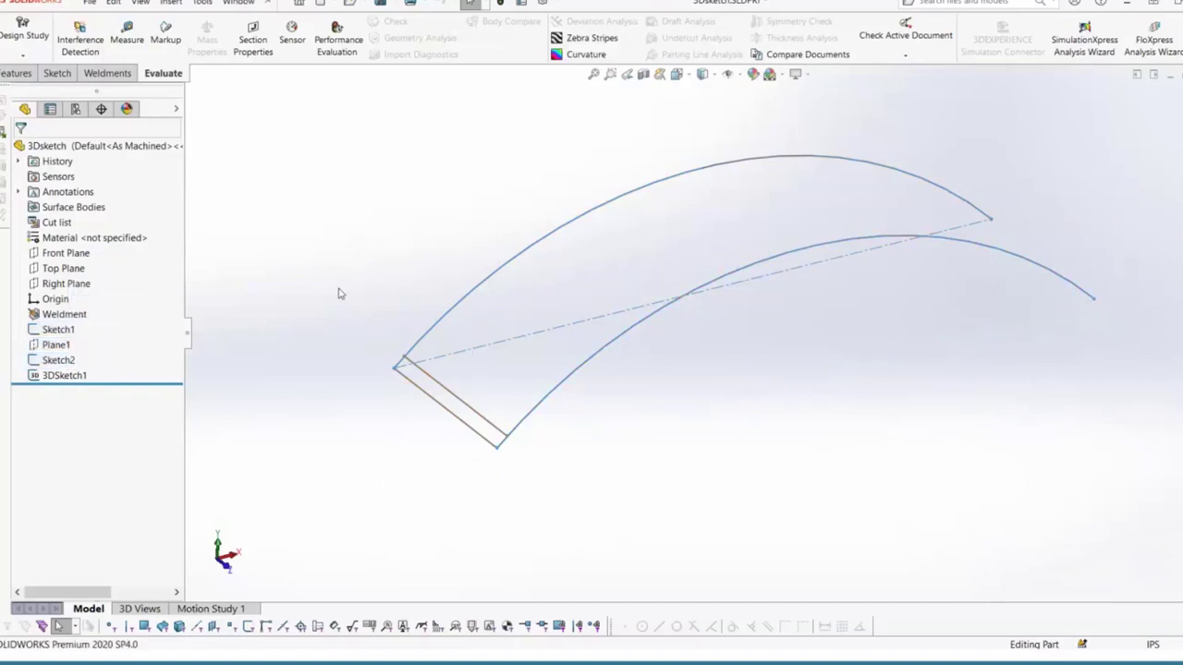
Step: Open the 3D sketch joining the two arcs, check the relations of its inner cross line, and exit the sketch
{"action": "mouse_move", "coordinate": [66, 383]}
{"action": "double_click", "coordinate": [426, 393]}
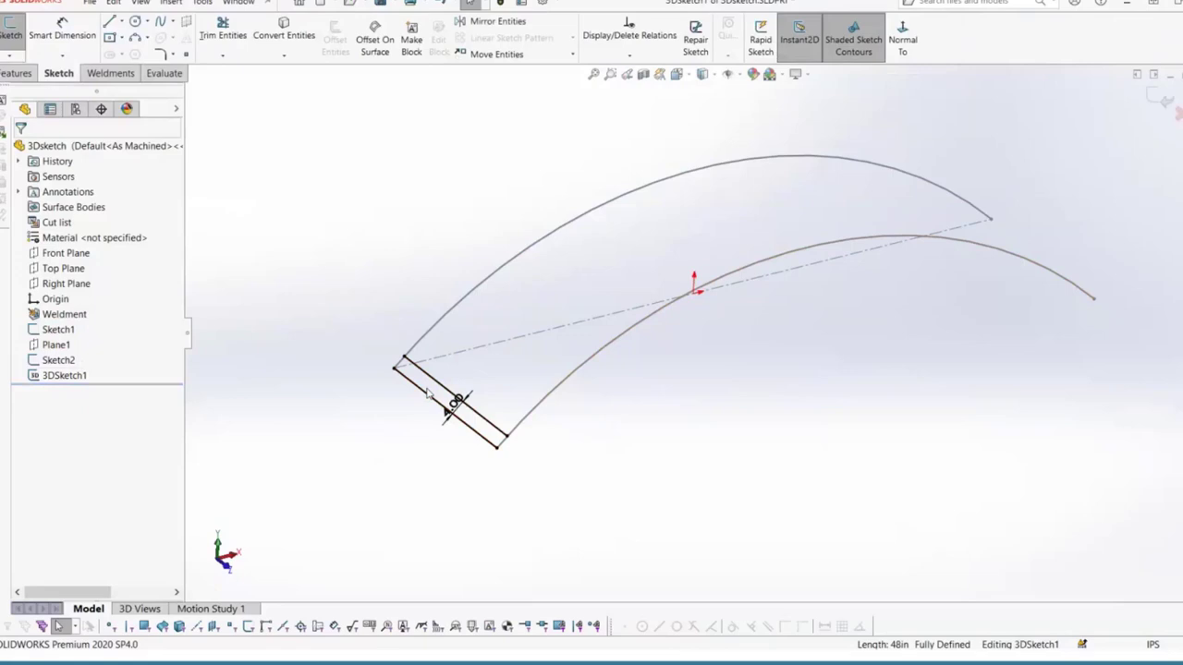
{"action": "left_click", "coordinate": [439, 387]}
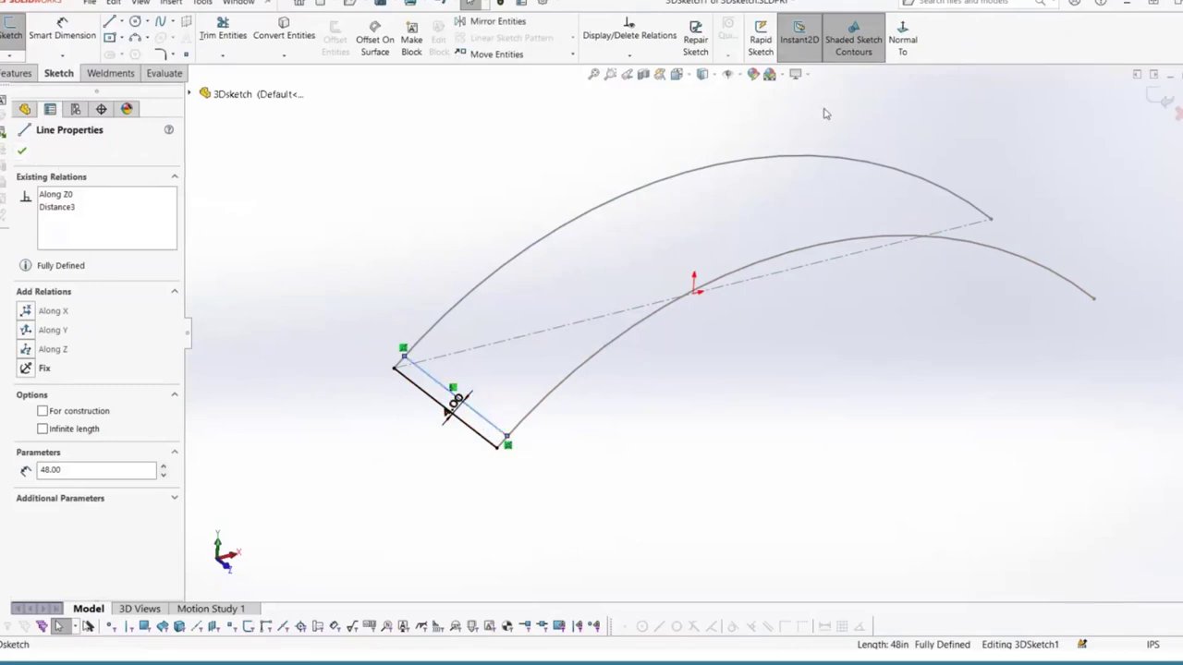
{"action": "left_click", "coordinate": [1160, 102]}
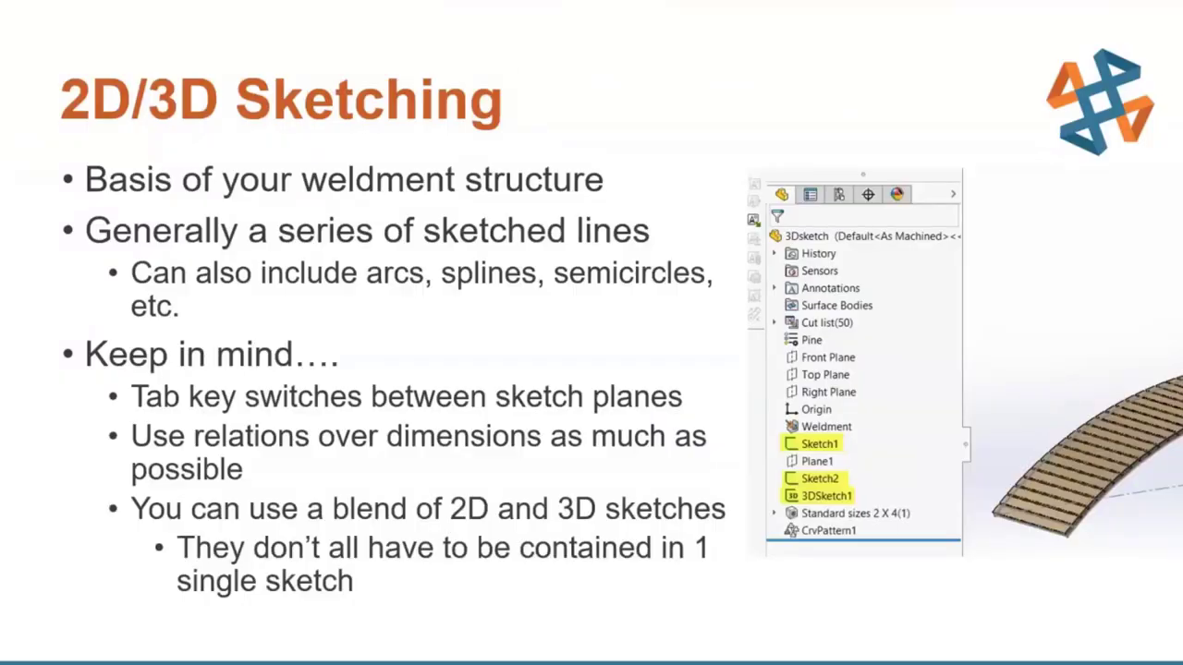
{"action": "key", "text": "Right"}
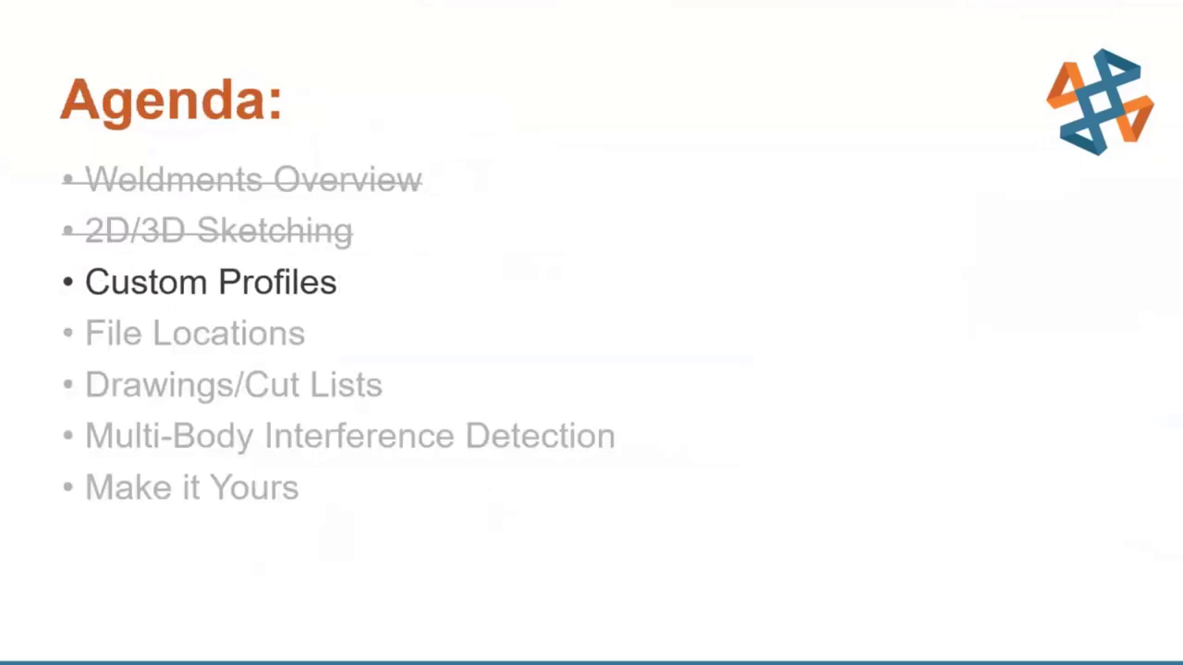
{"action": "key", "text": "Right"}
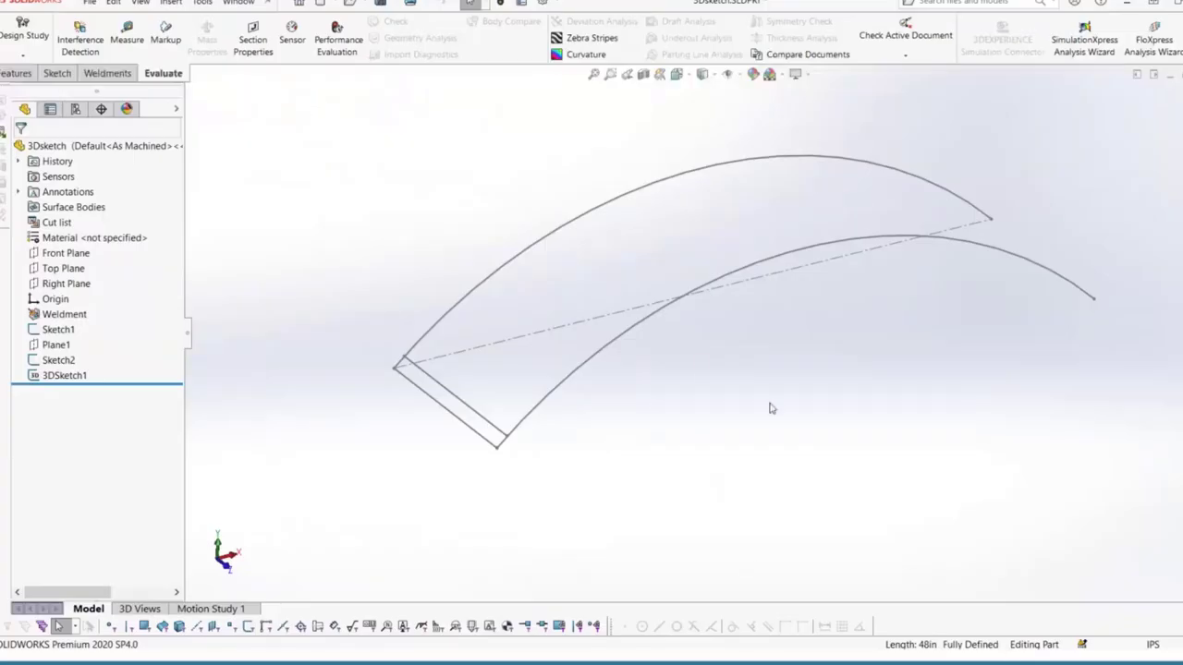
Step: Create a new part document from the Part template
{"action": "left_click", "coordinate": [326, 5]}
{"action": "left_click", "coordinate": [448, 241]}
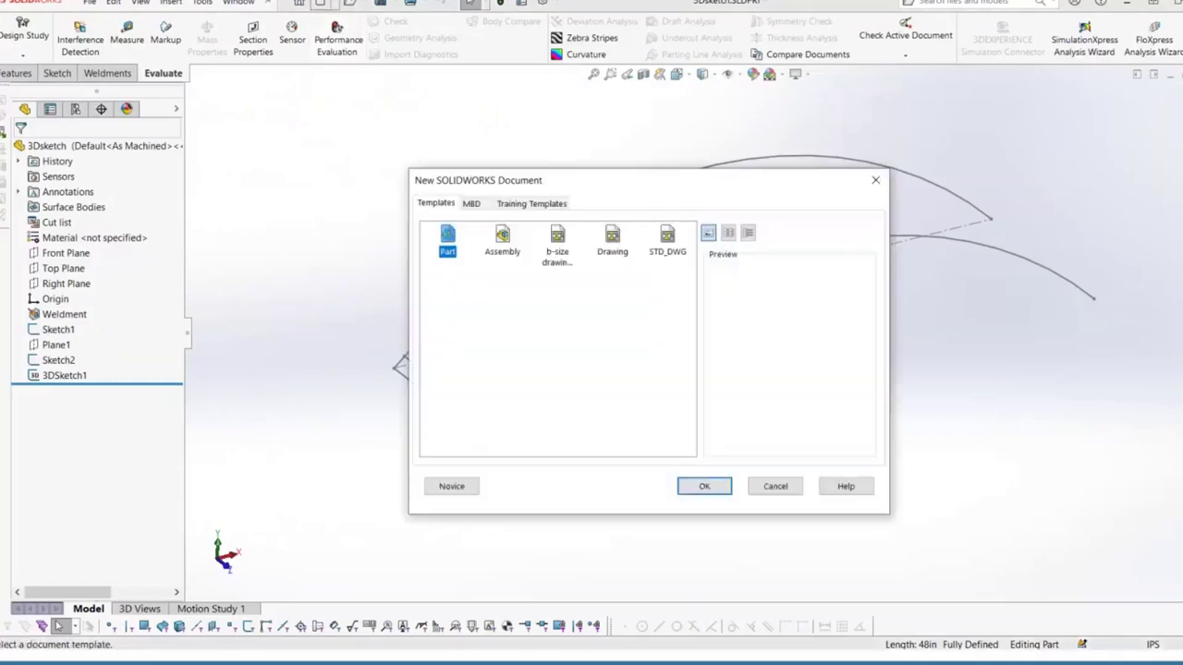
{"action": "double_click", "coordinate": [449, 238]}
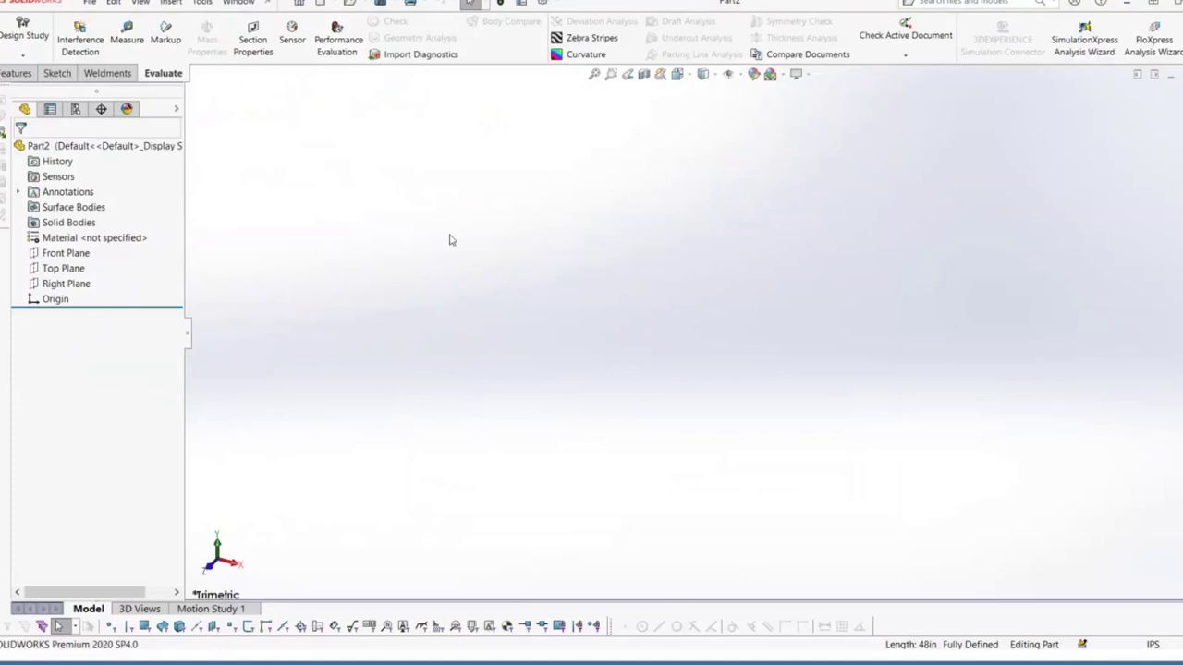
Step: Sketch a center rectangle about 4.7 in wide and 1.8 in high on the Front Plane, centered on the origin
{"action": "left_click", "coordinate": [65, 252]}
{"action": "left_click", "coordinate": [69, 239]}
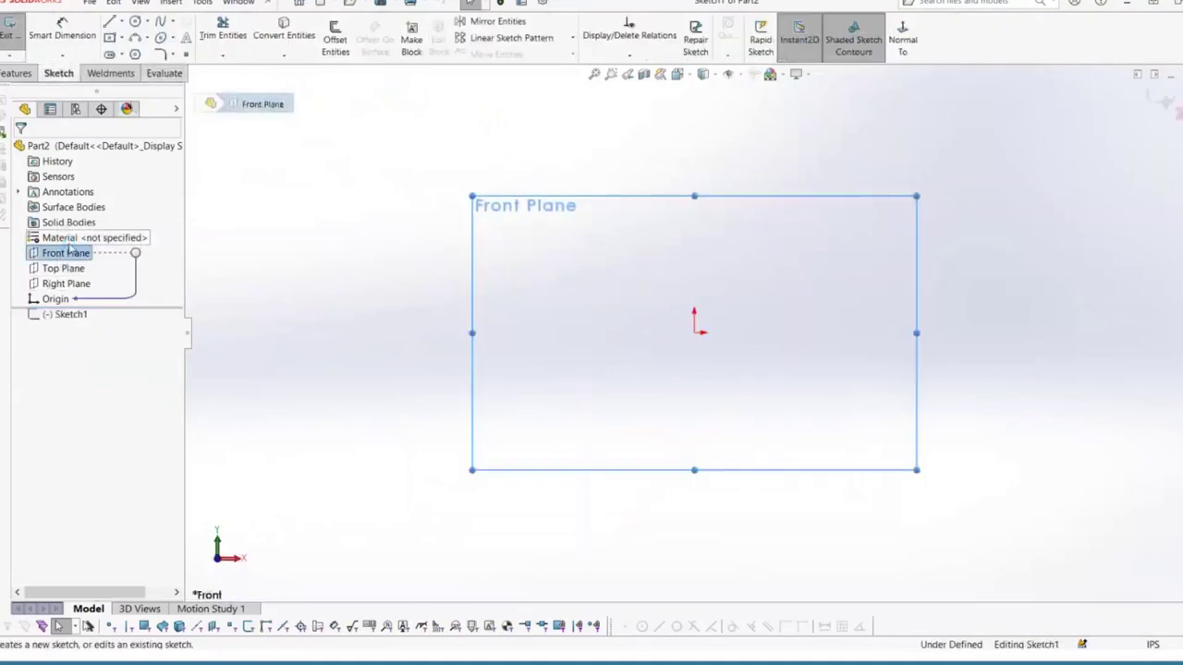
{"action": "left_click", "coordinate": [110, 39]}
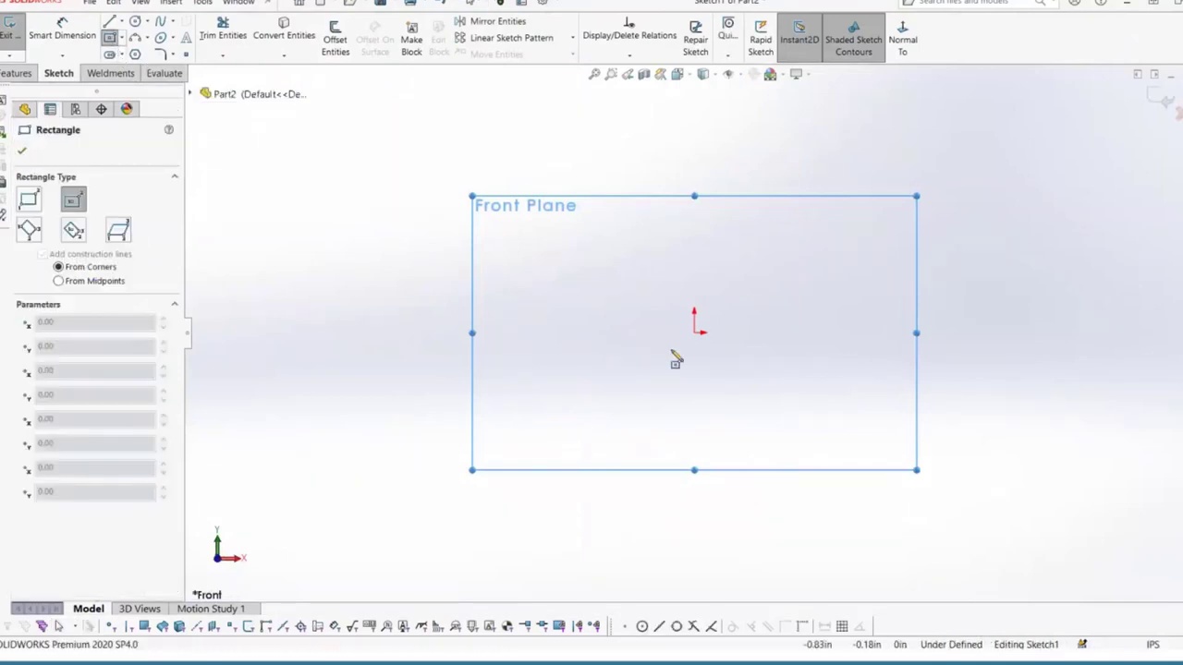
{"action": "left_click", "coordinate": [695, 333]}
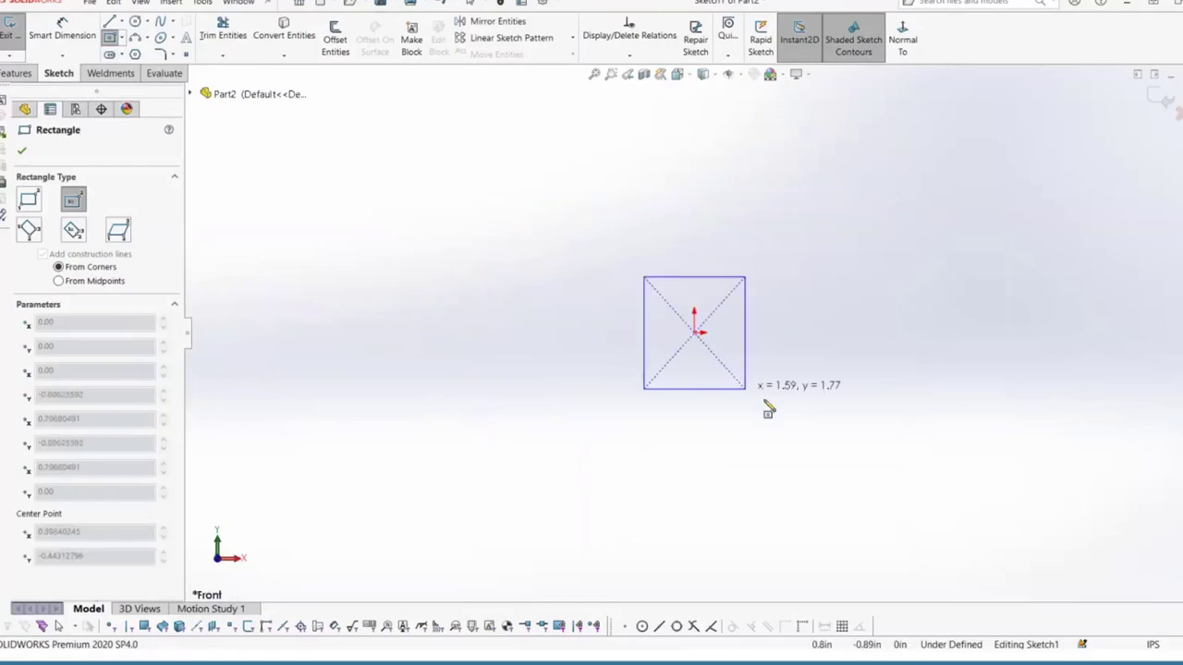
{"action": "left_click", "coordinate": [842, 389]}
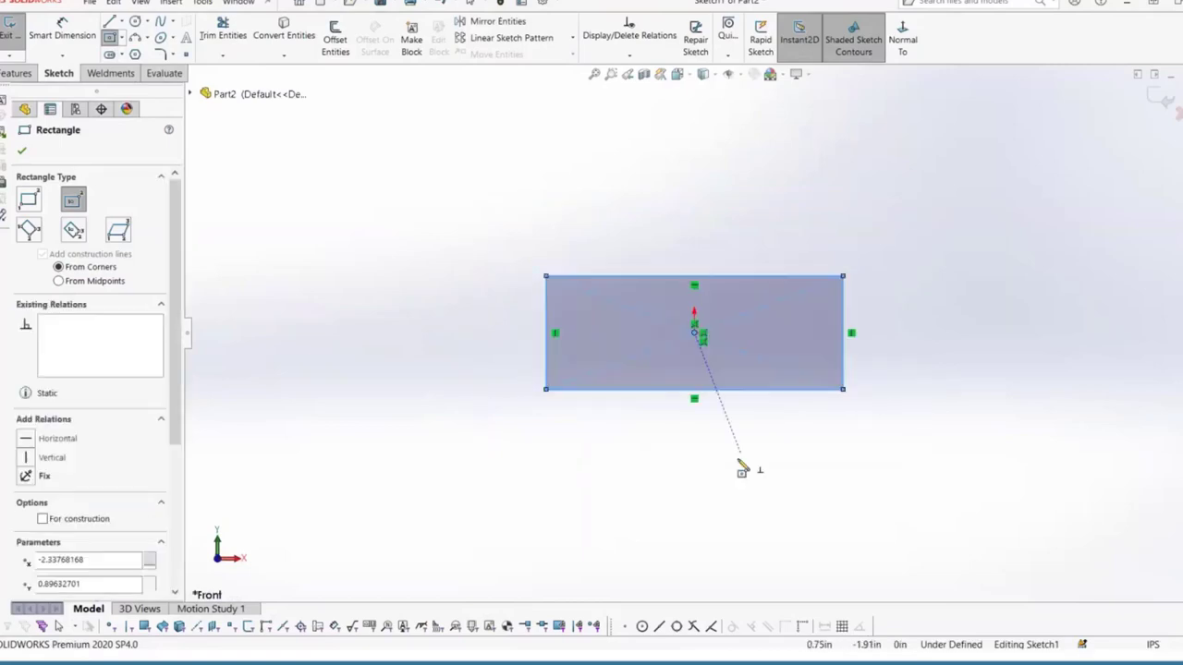
Step: Dimension the rectangle 3.5 in wide and 1.5 in high
{"action": "right_click_drag", "start_coordinate": [726, 483], "coordinate": [726, 397]}
{"action": "left_click", "coordinate": [725, 391]}
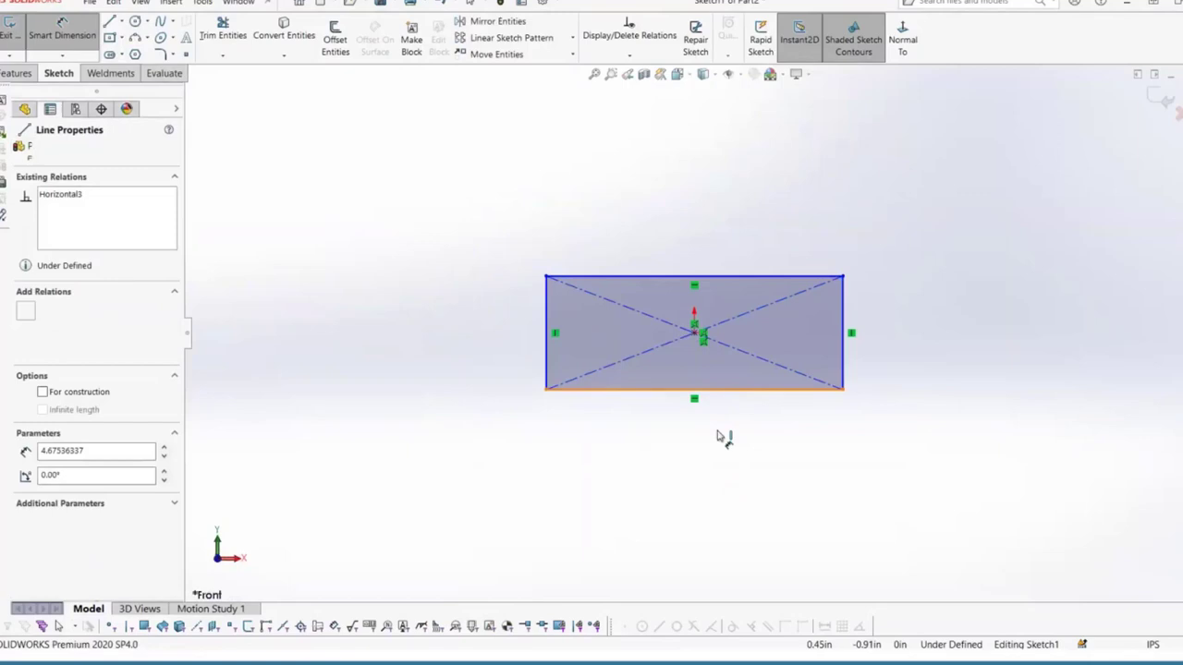
{"action": "left_click", "coordinate": [711, 457]}
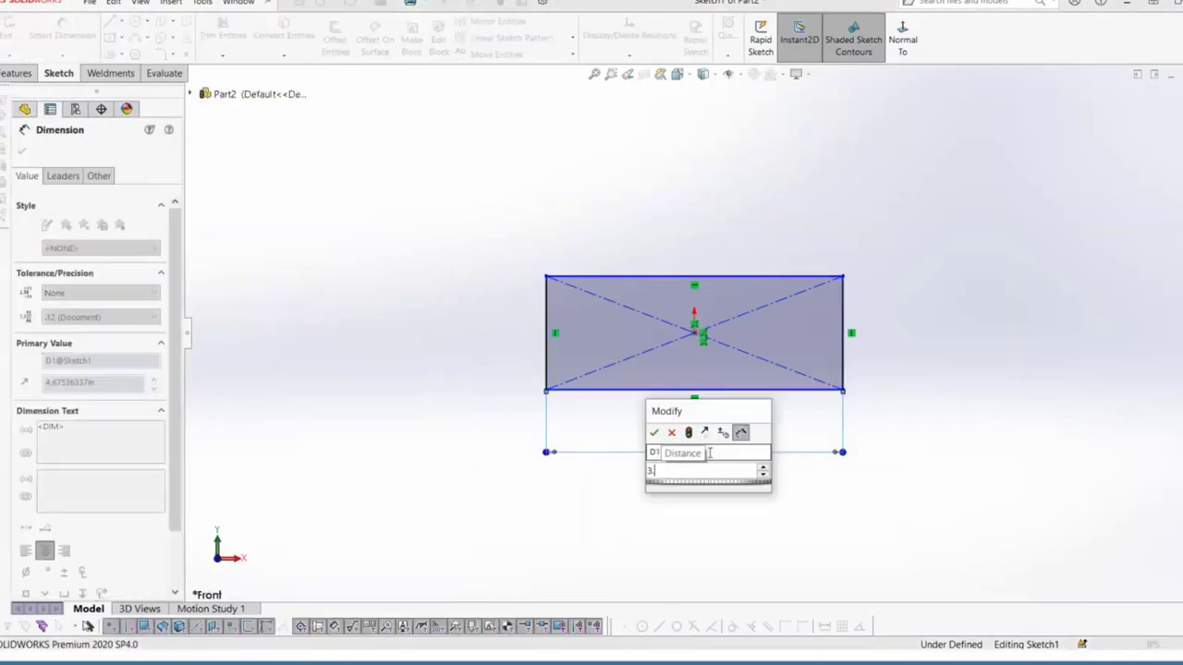
{"action": "type", "text": "3.5"}
{"action": "key", "text": "Return"}
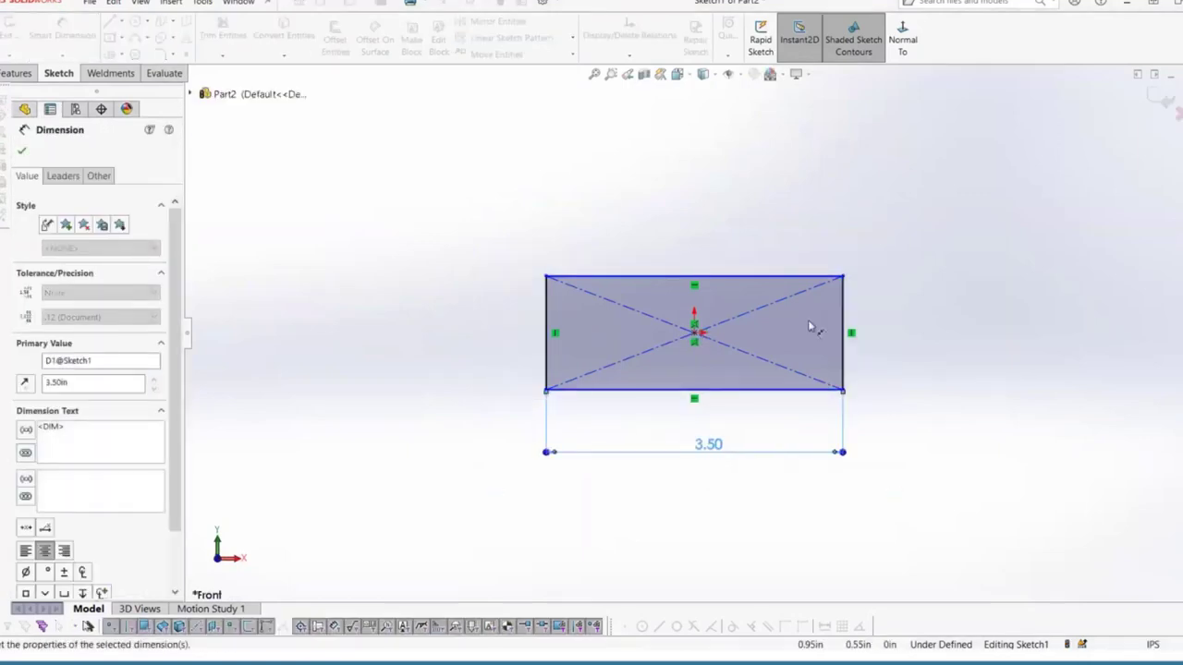
{"action": "left_click", "coordinate": [842, 341]}
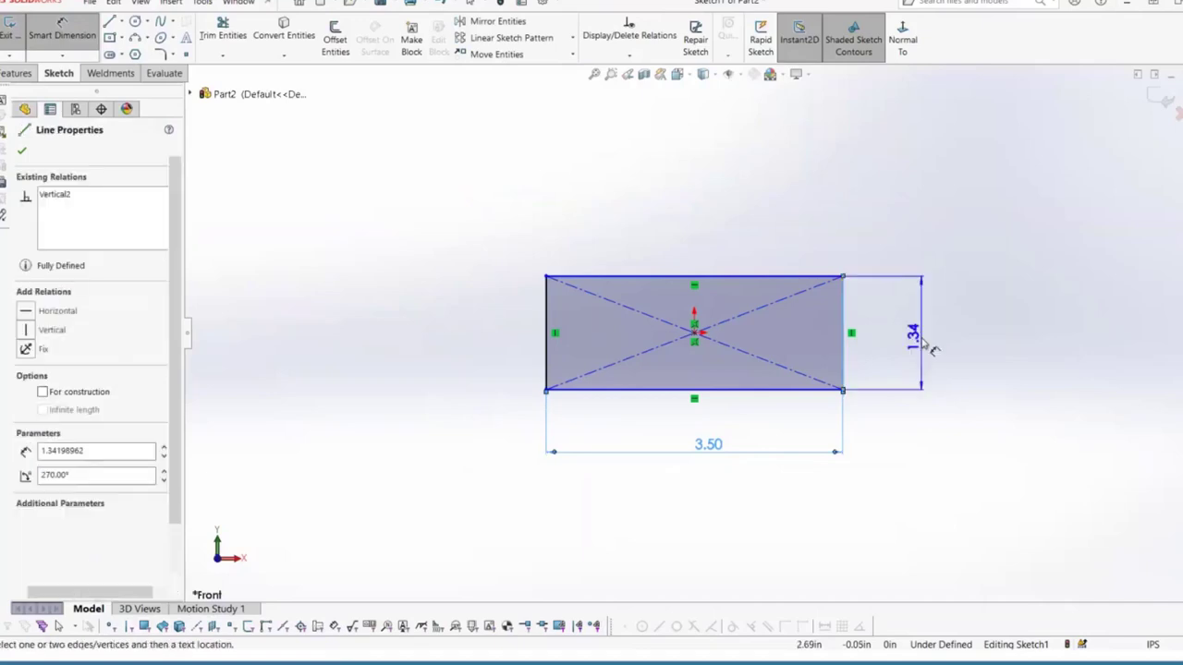
{"action": "left_click", "coordinate": [924, 345]}
{"action": "type", "text": "1.5"}
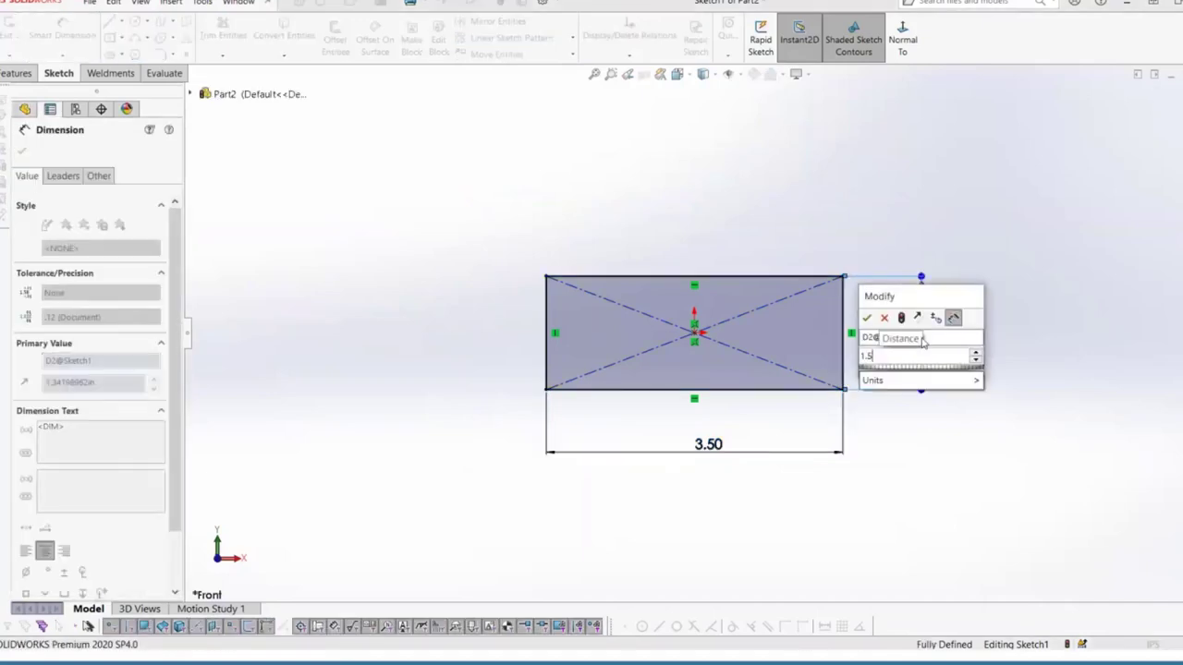
{"action": "key", "text": "Return"}
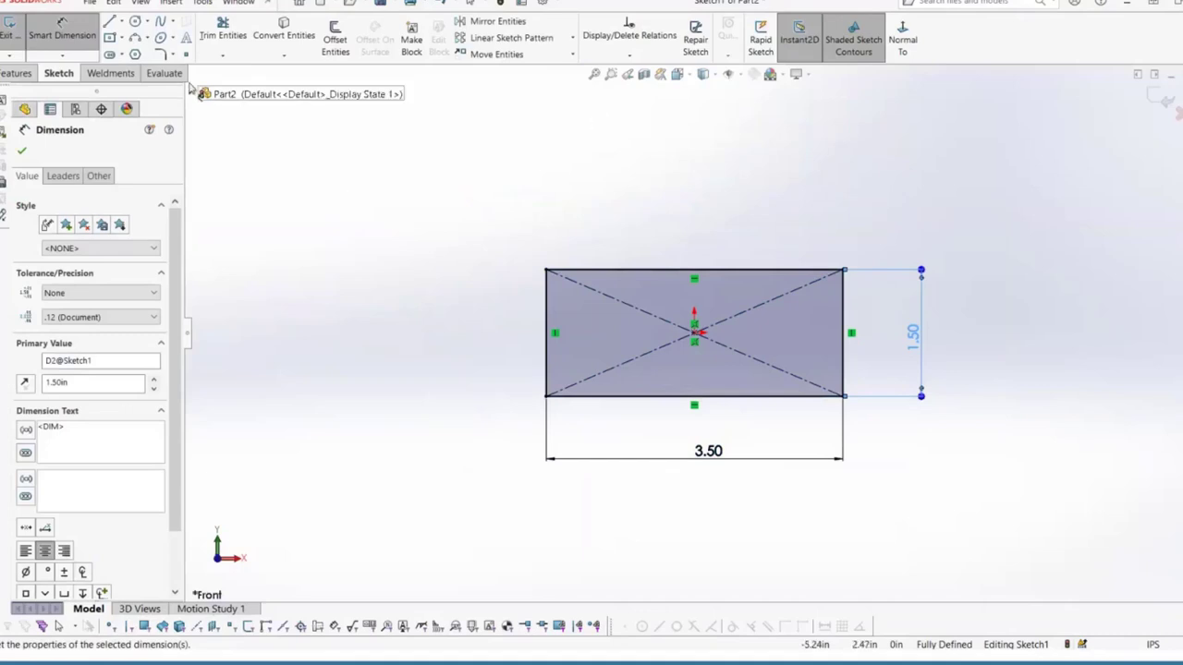
Step: Round all four corners of the rectangle with a 0.125 in sketch fillet
{"action": "left_click", "coordinate": [163, 56]}
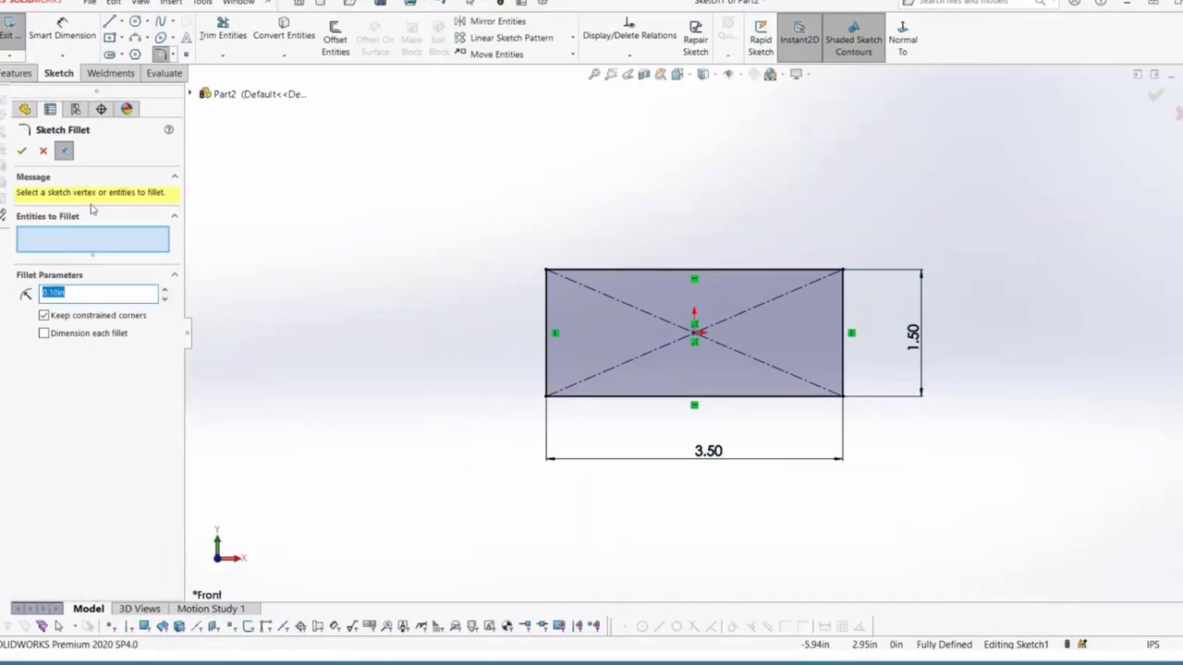
{"action": "type", "text": ".125"}
{"action": "key", "text": "Return"}
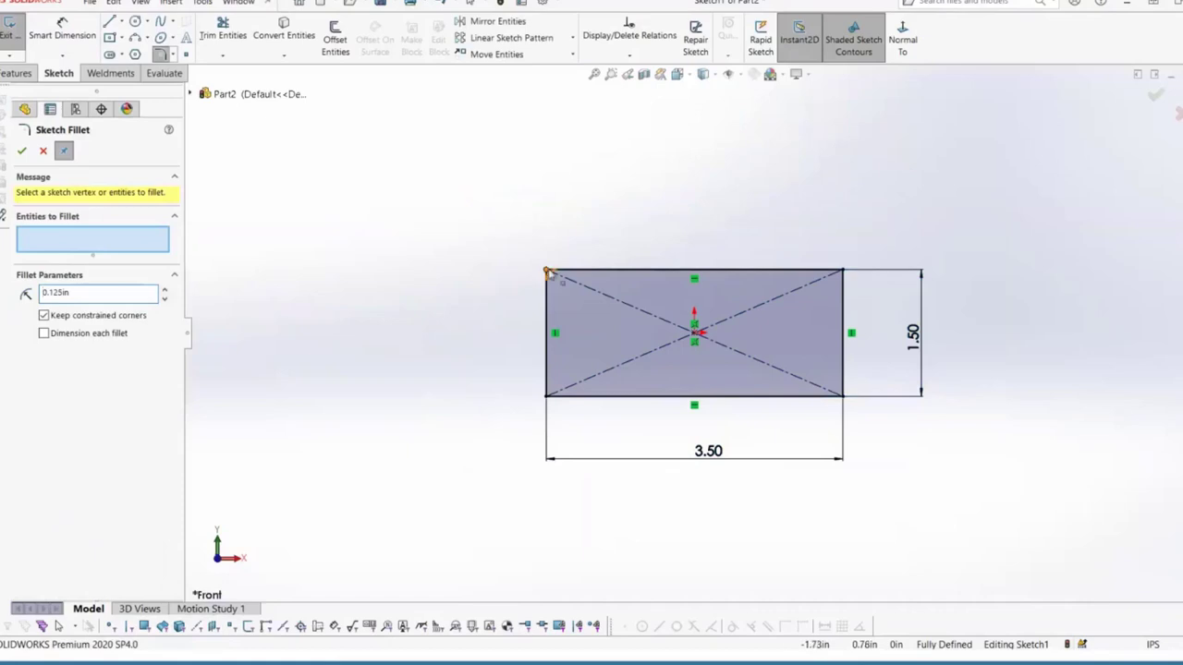
{"action": "left_click", "coordinate": [546, 270]}
{"action": "left_click", "coordinate": [842, 272]}
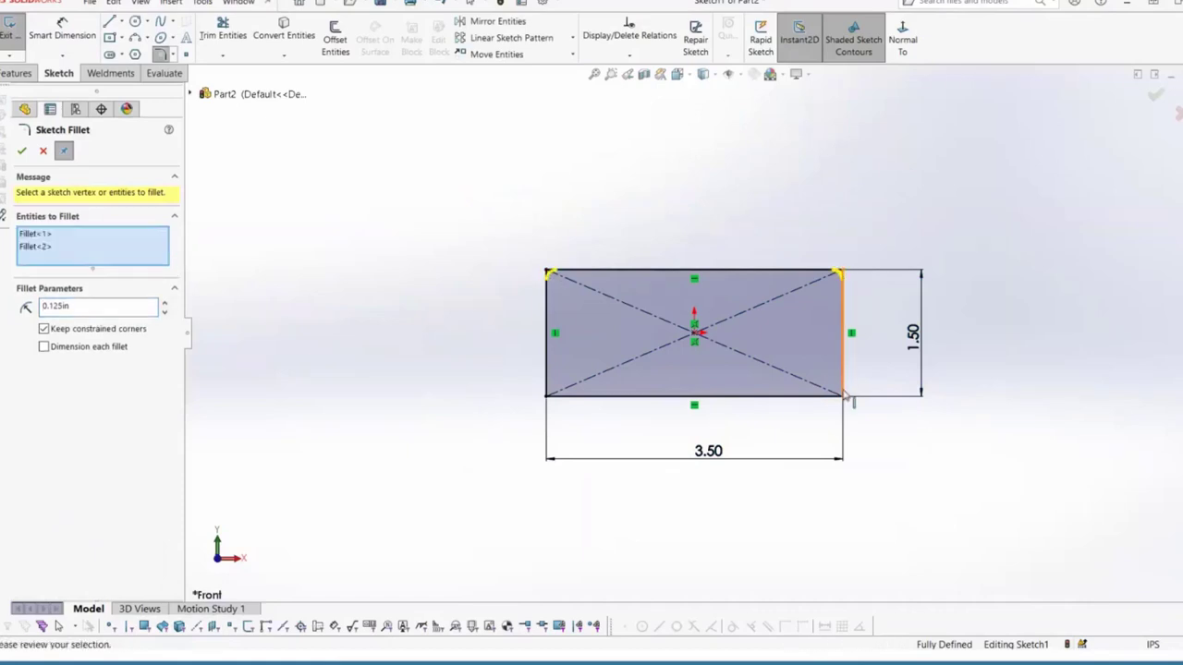
{"action": "left_click", "coordinate": [842, 396]}
{"action": "left_click", "coordinate": [546, 395]}
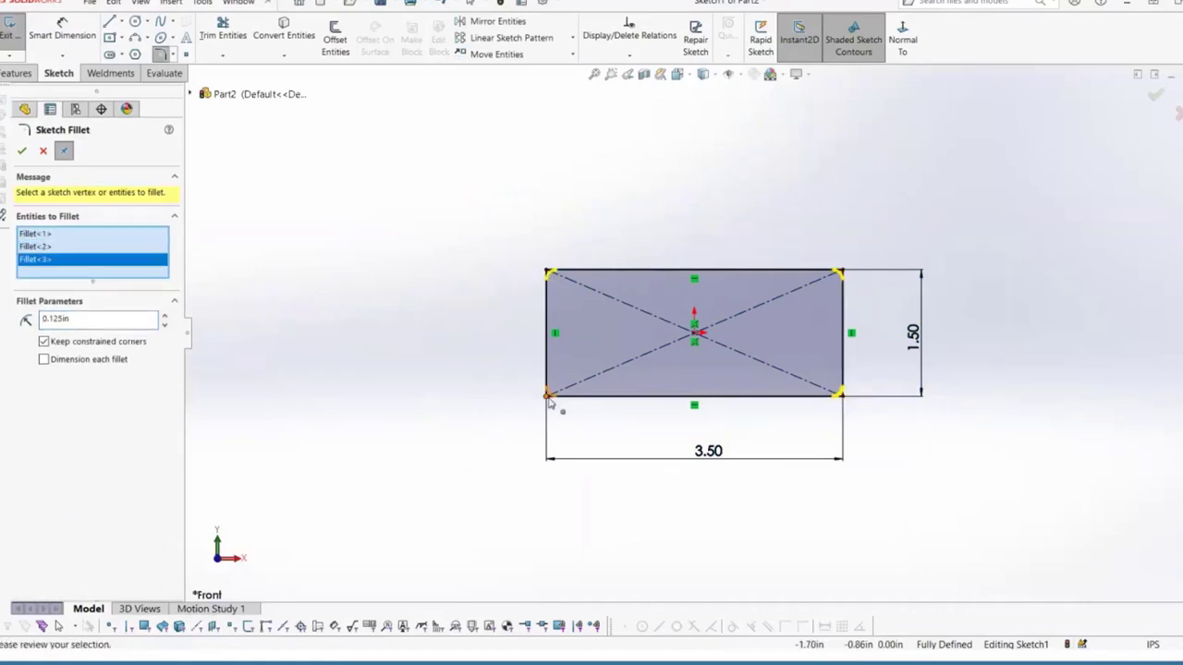
{"action": "key", "text": "Return"}
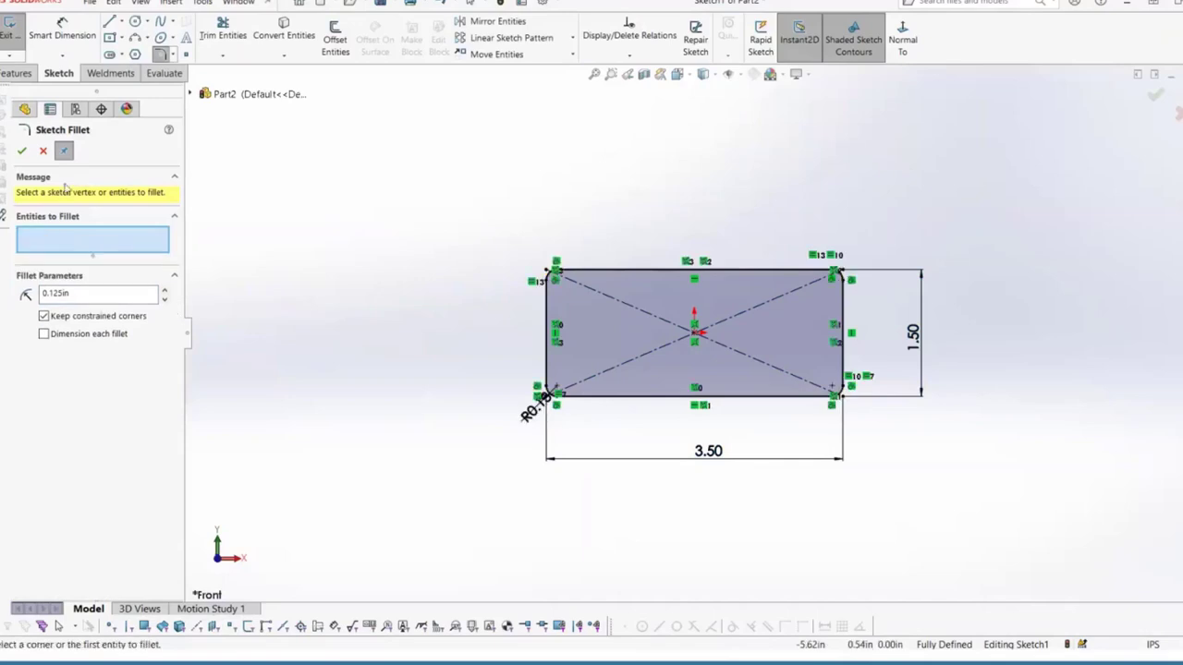
{"action": "left_click", "coordinate": [21, 149]}
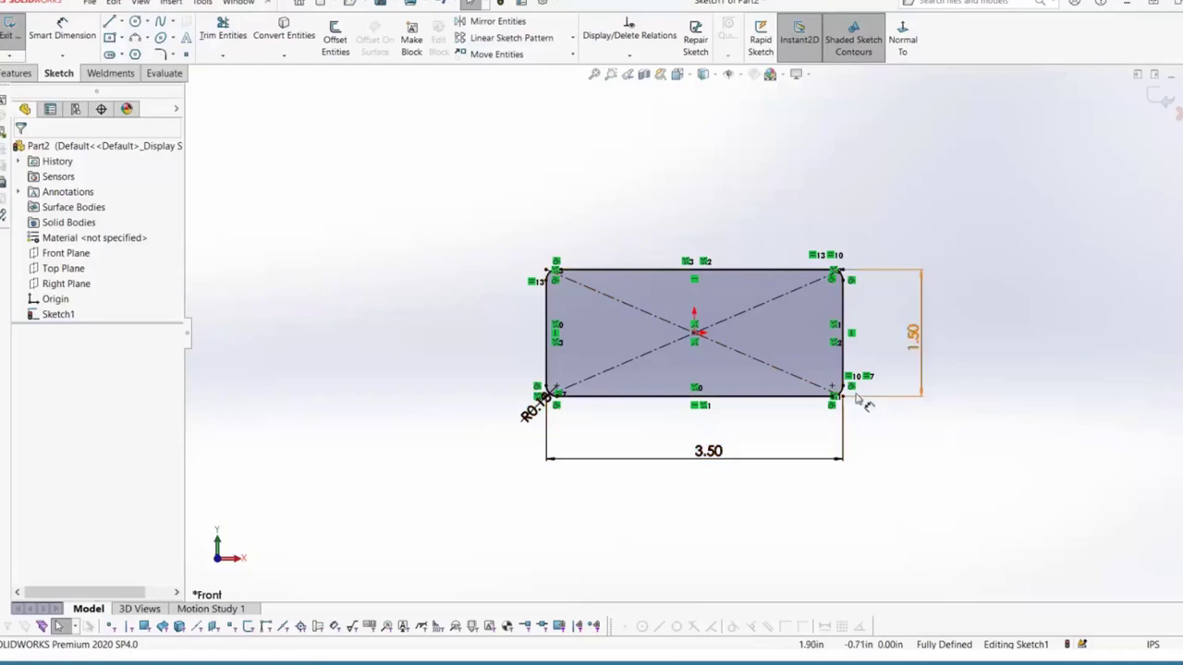
Step: Place sketch points at the midpoints of all four rectangle sides and exit the sketch
{"action": "left_click", "coordinate": [186, 56]}
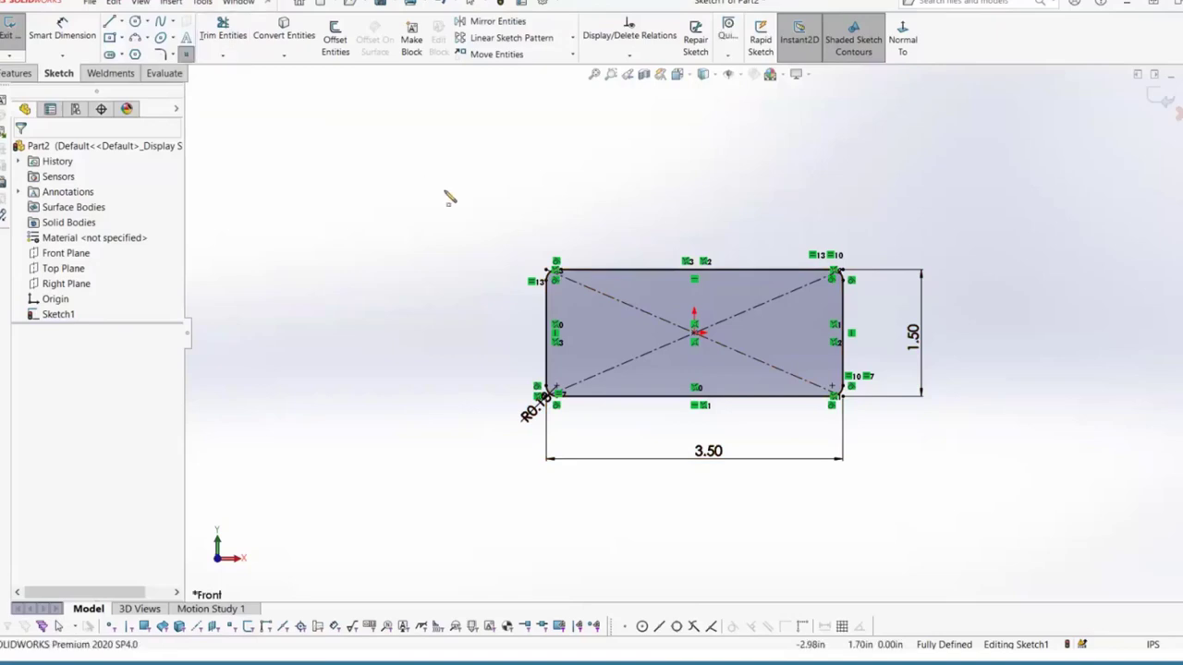
{"action": "left_click", "coordinate": [694, 270]}
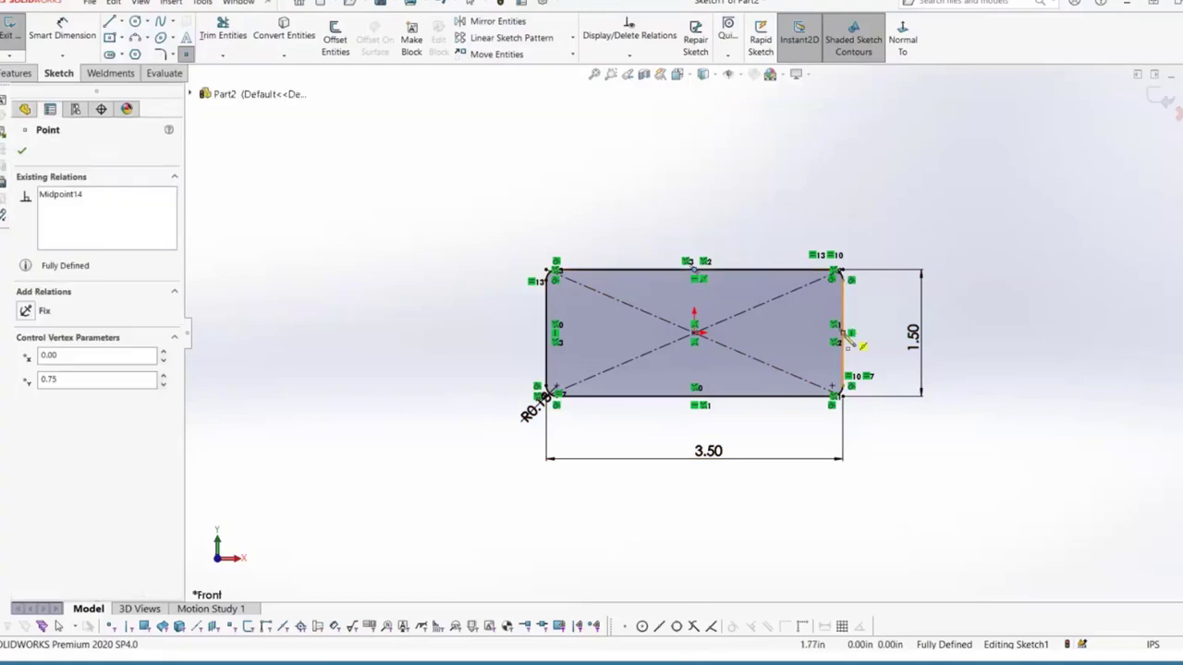
{"action": "left_click", "coordinate": [842, 333]}
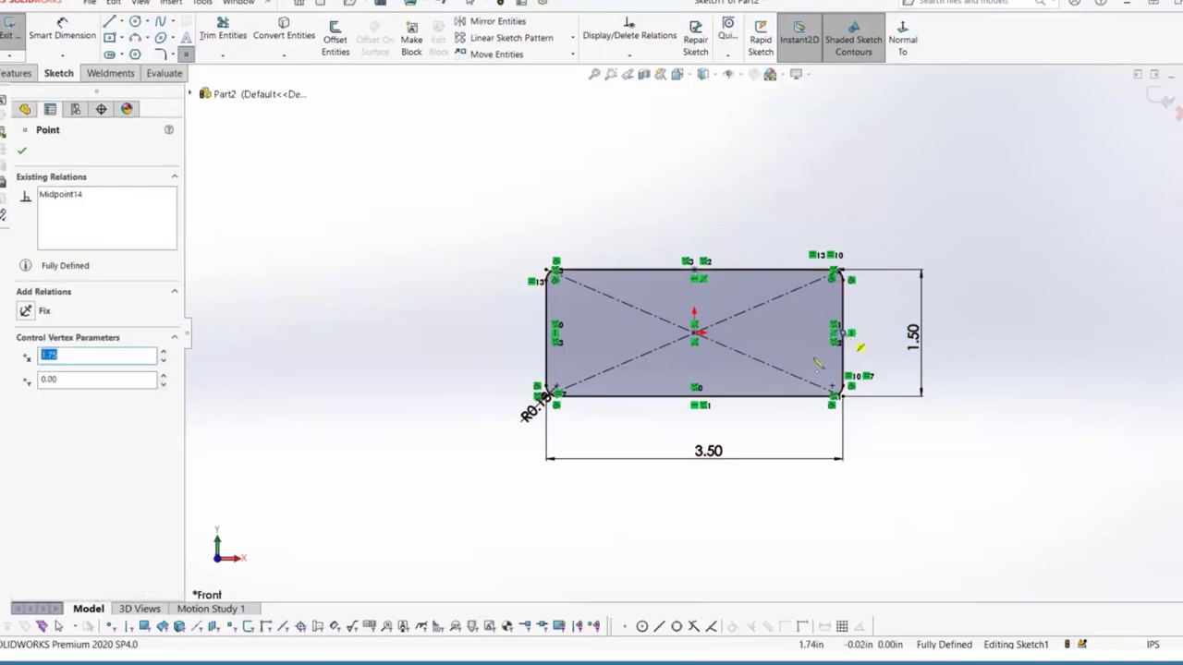
{"action": "left_click", "coordinate": [695, 399]}
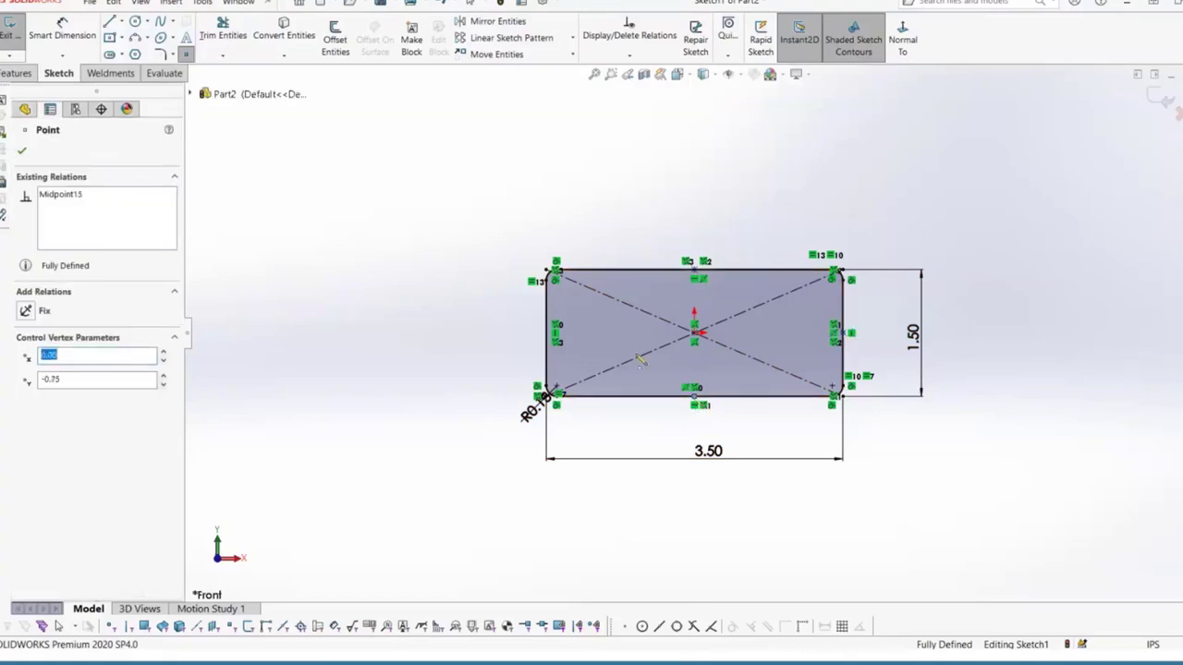
{"action": "left_click", "coordinate": [546, 333]}
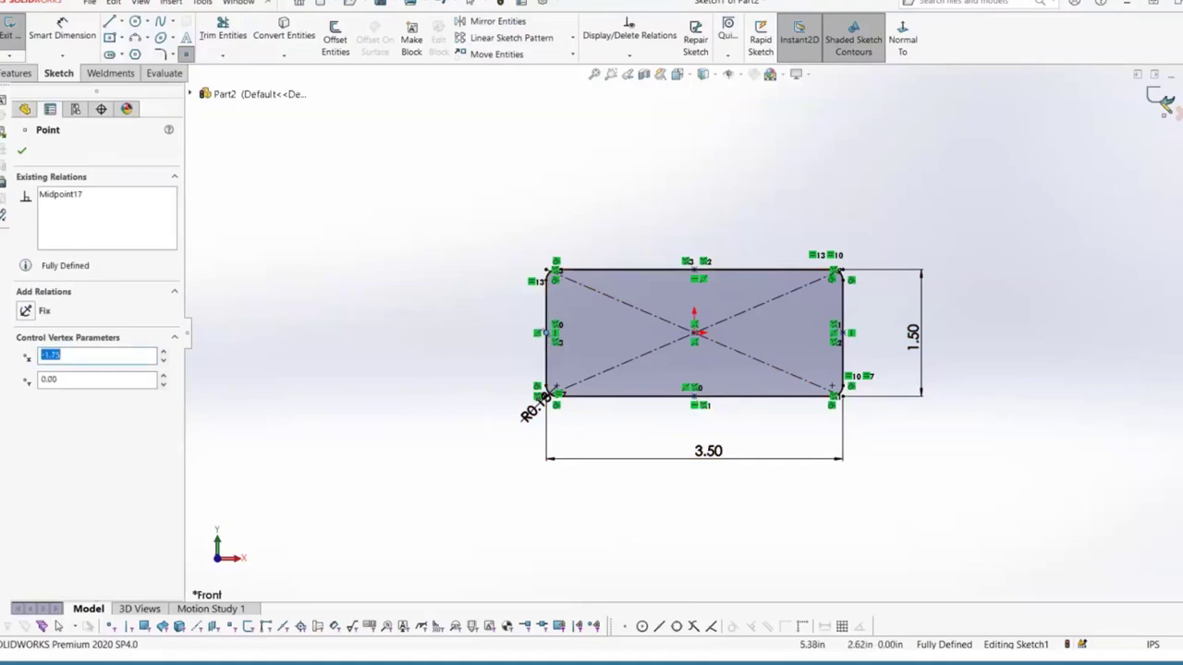
{"action": "left_click", "coordinate": [1156, 97]}
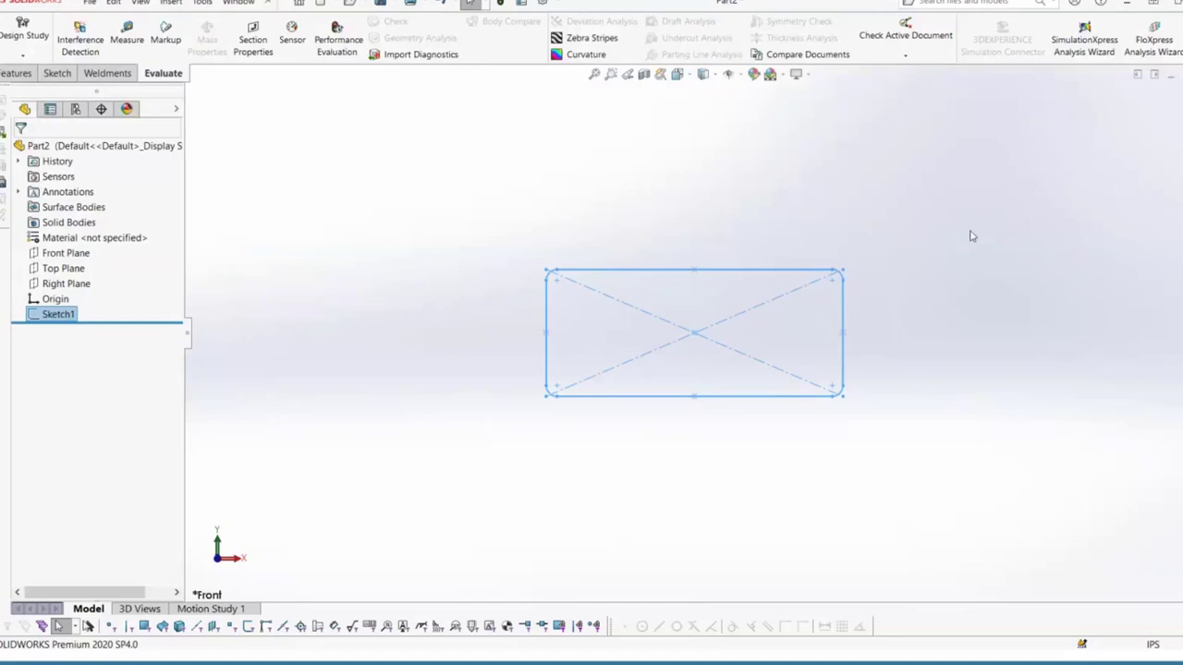
Step: Add a Description custom property to the part with the value Lumber 2" x 4"
{"action": "left_click", "coordinate": [527, 9]}
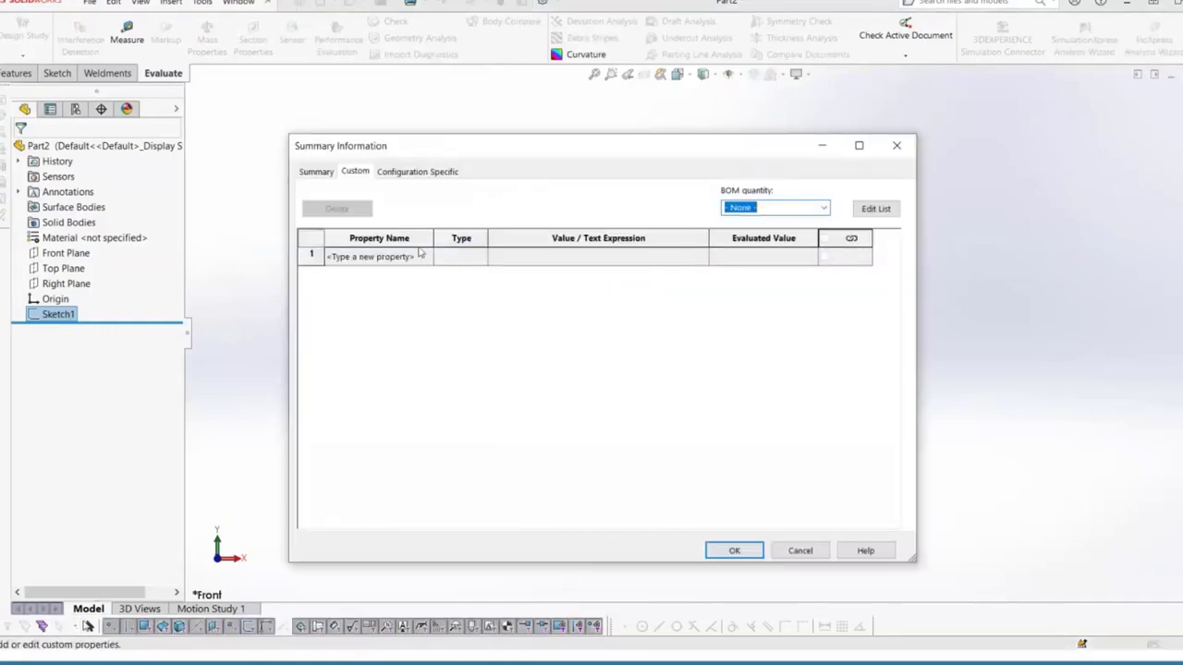
{"action": "left_click", "coordinate": [424, 256]}
{"action": "left_click", "coordinate": [427, 257]}
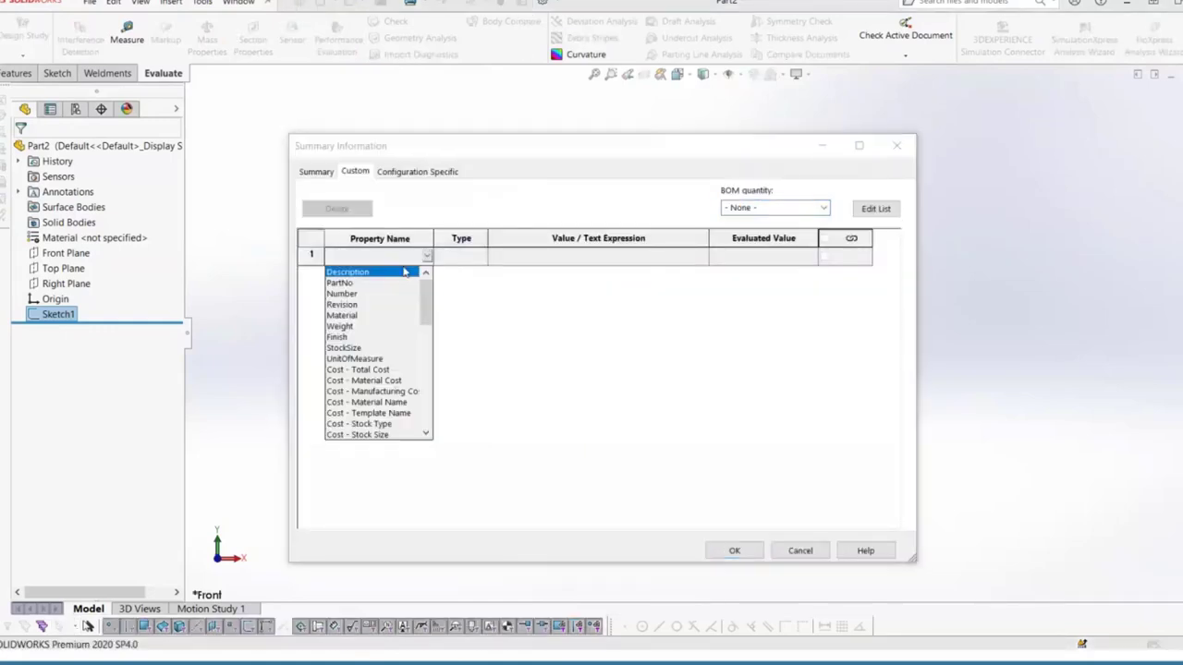
{"action": "left_click", "coordinate": [404, 270]}
{"action": "left_click", "coordinate": [550, 260]}
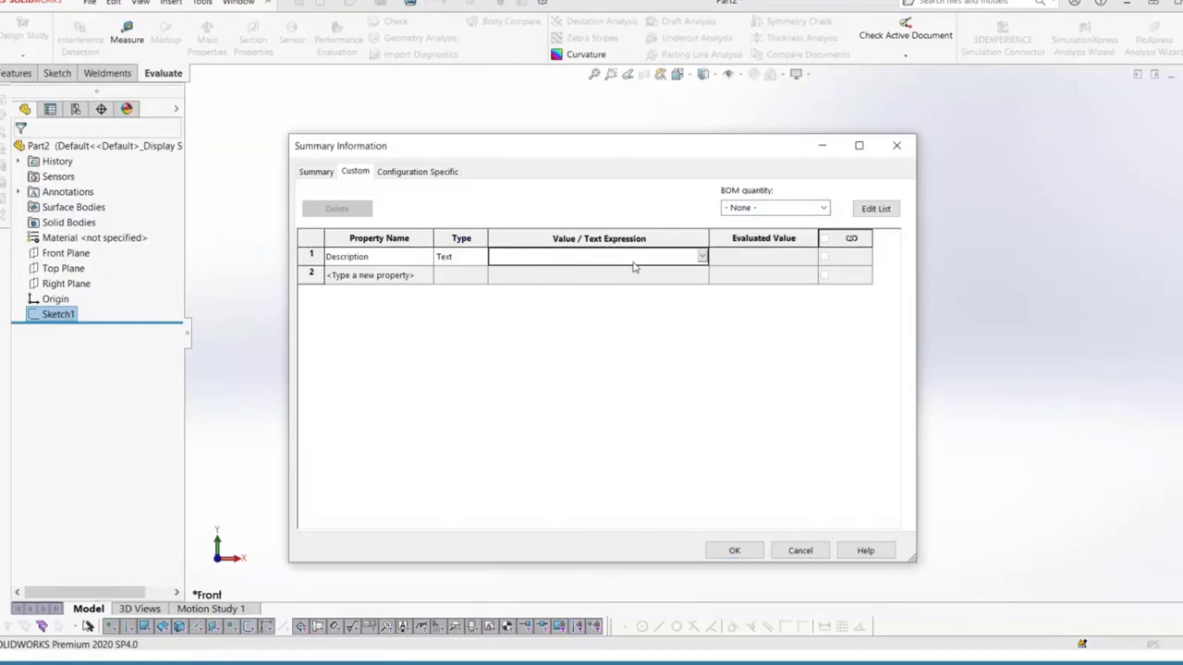
{"action": "type", "text": "Lumber "}
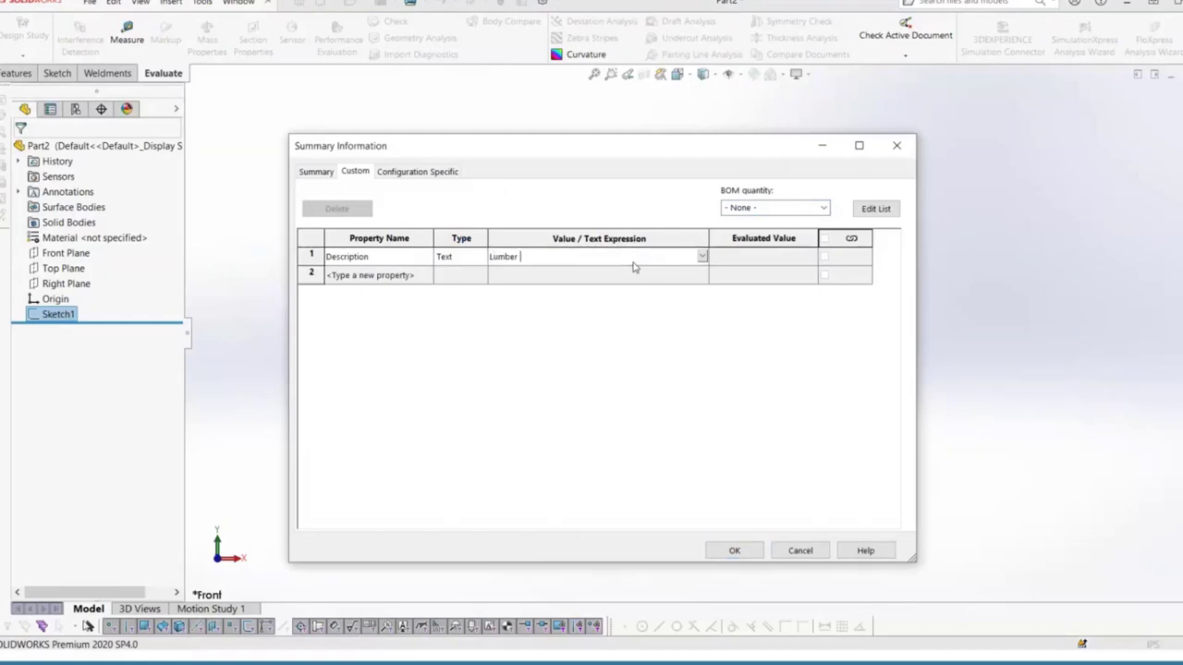
{"action": "type", "text": "2\" x 4\""}
{"action": "left_click", "coordinate": [730, 551]}
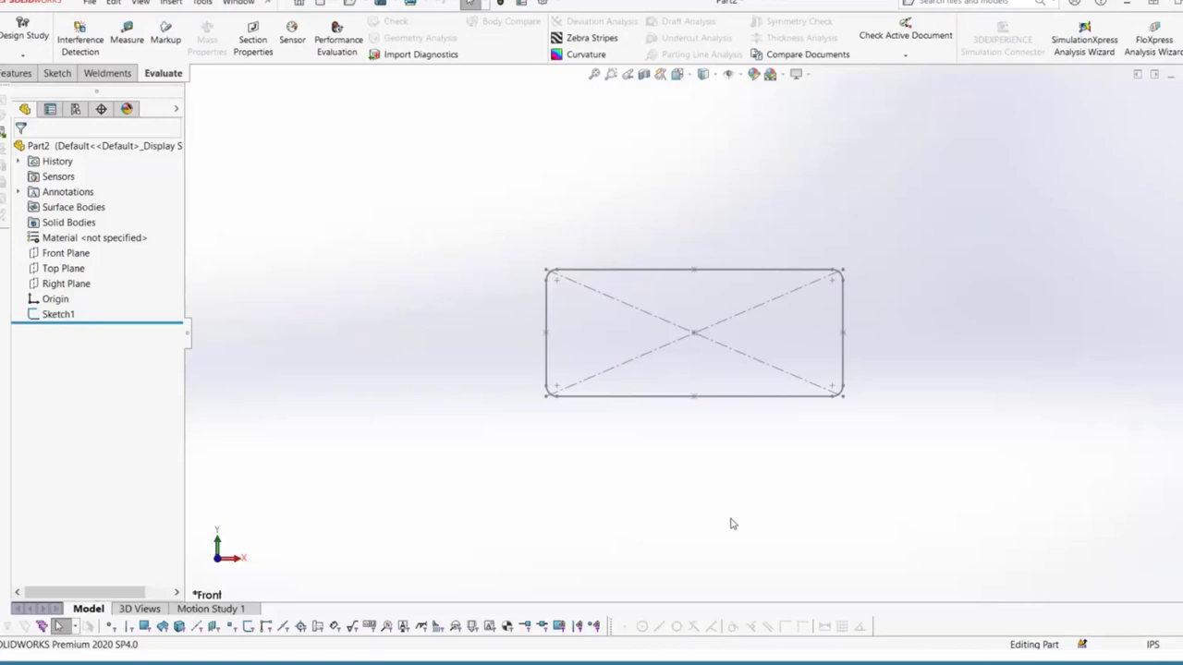
{"action": "right_click", "coordinate": [136, 239]}
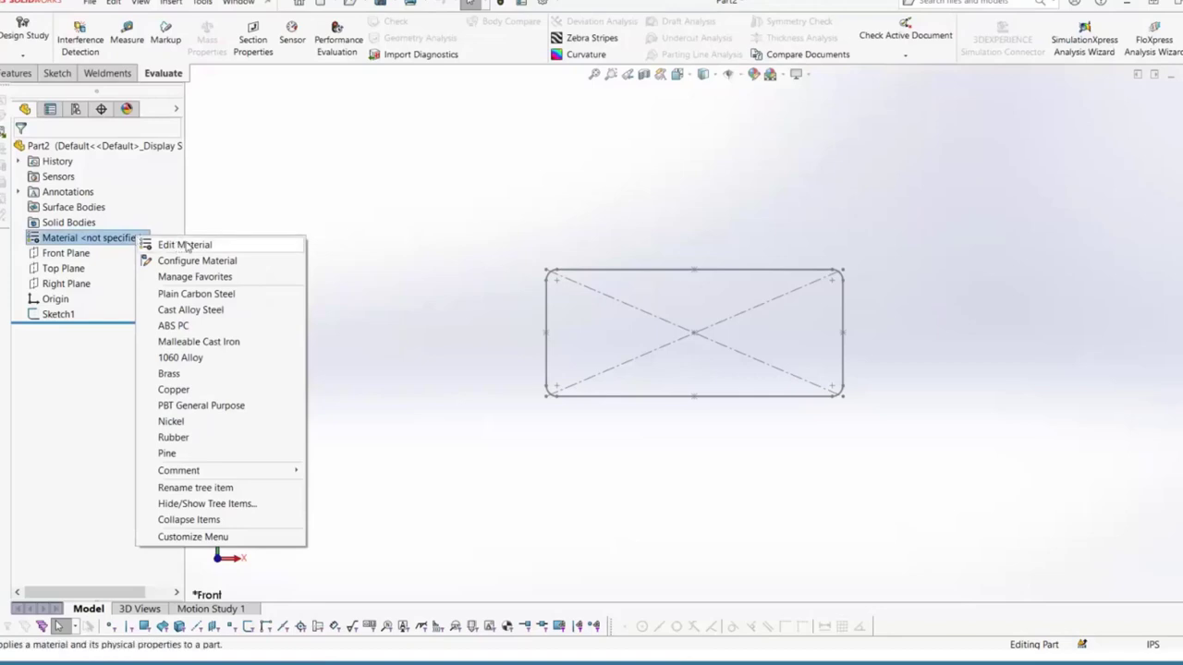
{"action": "left_click", "coordinate": [473, 212]}
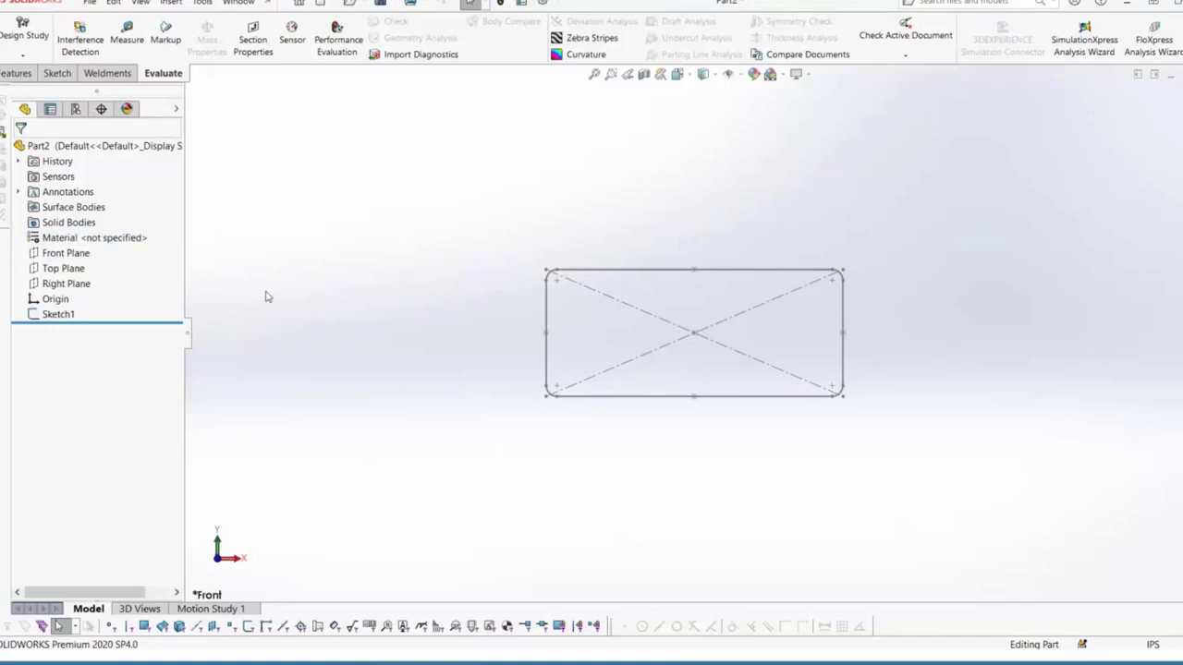
Step: Start saving the profile sketch under the file name 2 x 4 in WeldmentWebinarProfiles\Lumber\Standard Sizes
{"action": "left_click", "coordinate": [57, 314]}
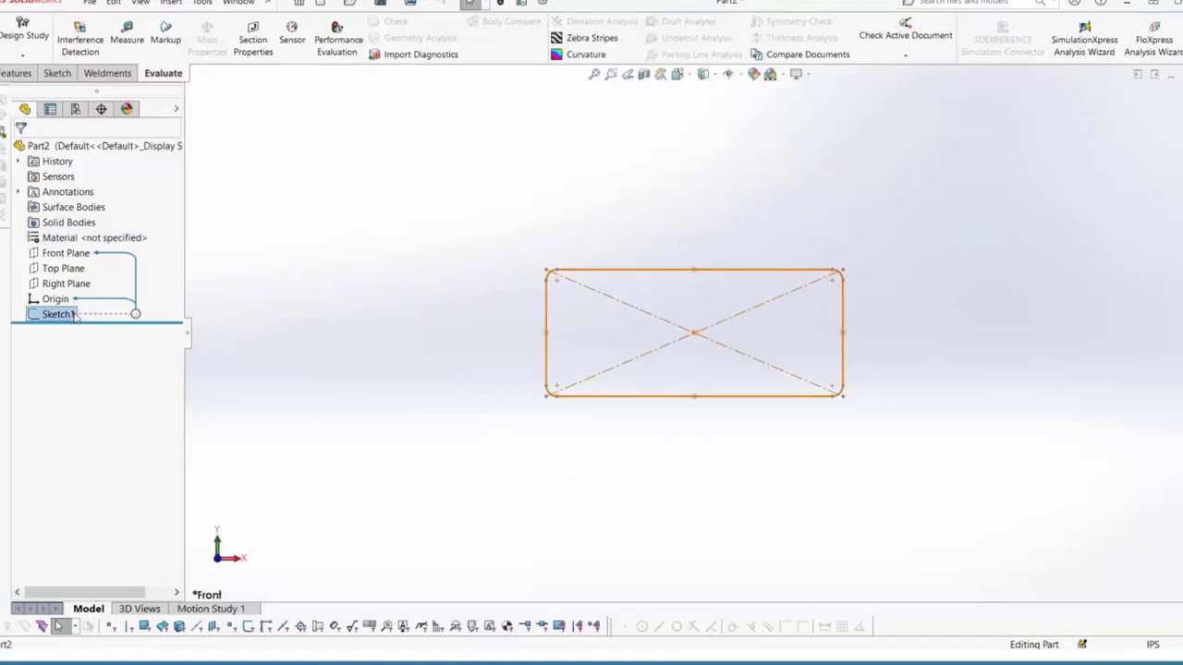
{"action": "left_click", "coordinate": [386, 11]}
{"action": "left_click", "coordinate": [397, 34]}
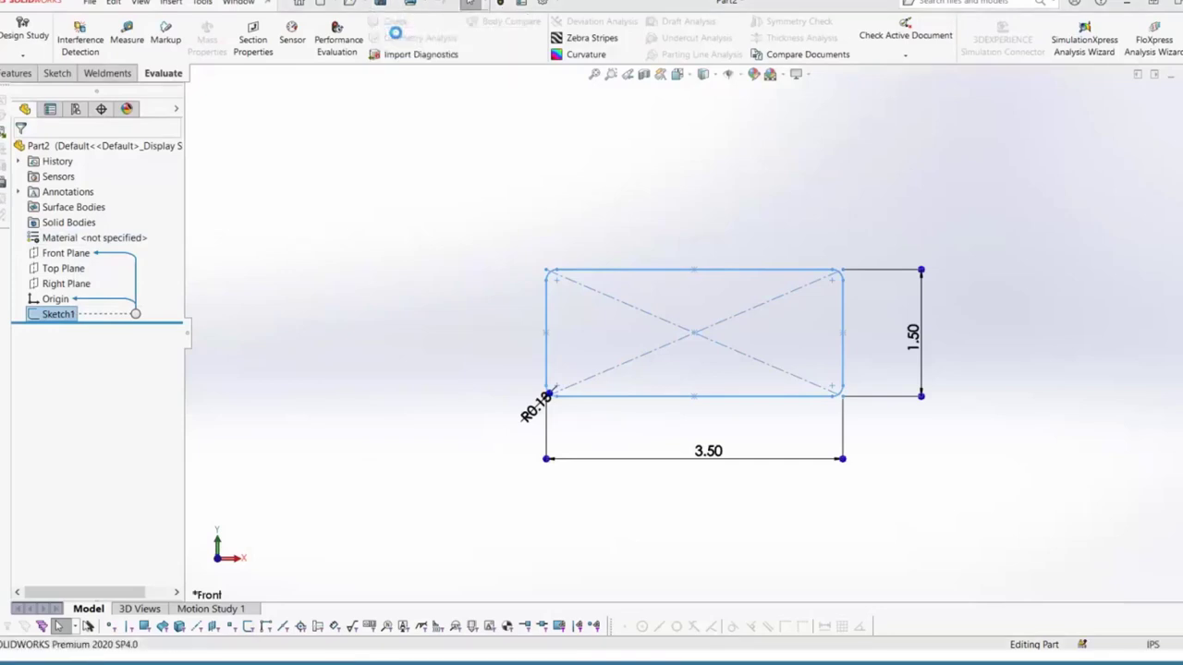
{"action": "scroll", "coordinate": [441, 258], "scroll_direction": "up", "scroll_amount": 3}
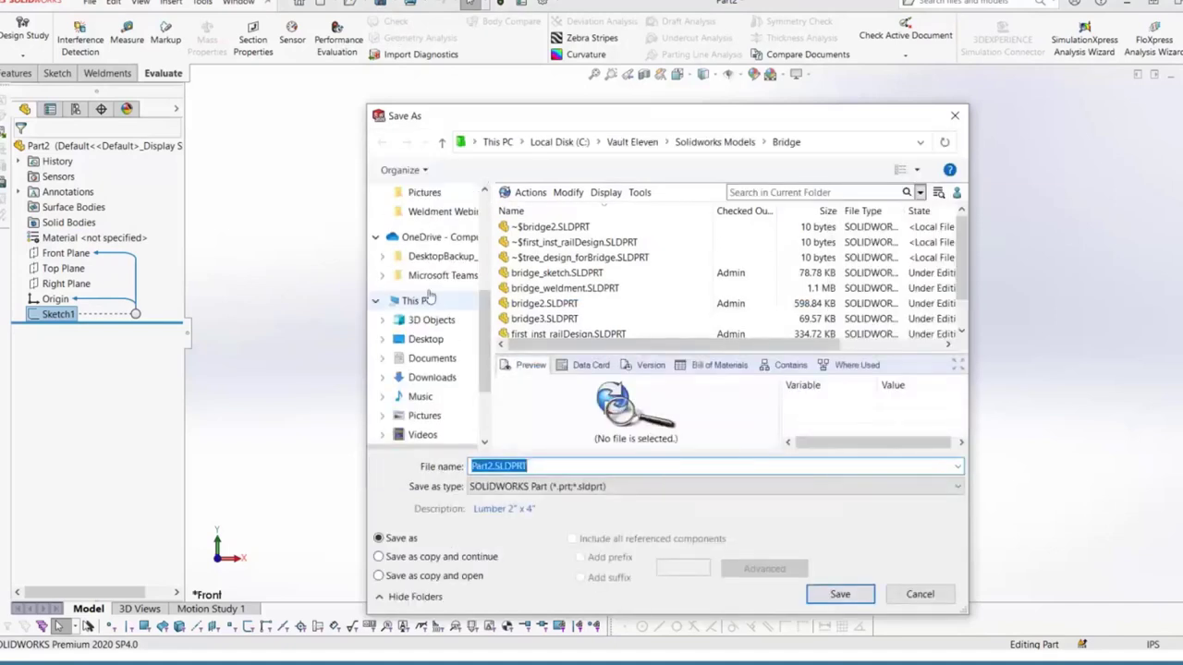
{"action": "left_click", "coordinate": [441, 255]}
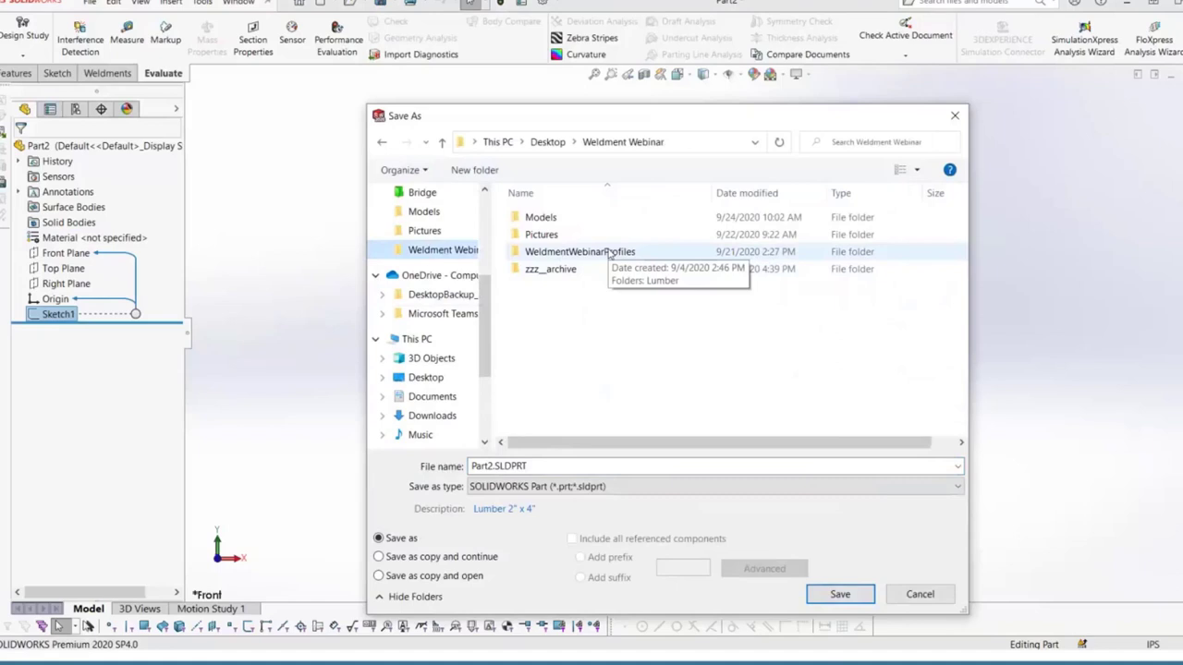
{"action": "double_click", "coordinate": [610, 252]}
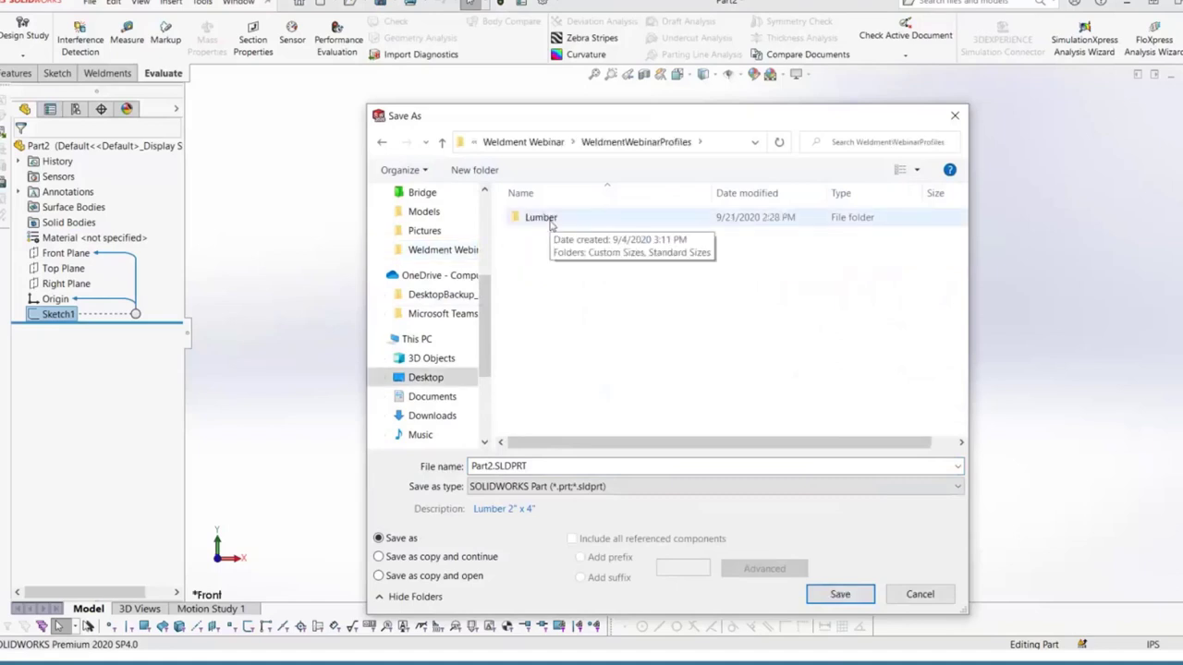
{"action": "double_click", "coordinate": [575, 220]}
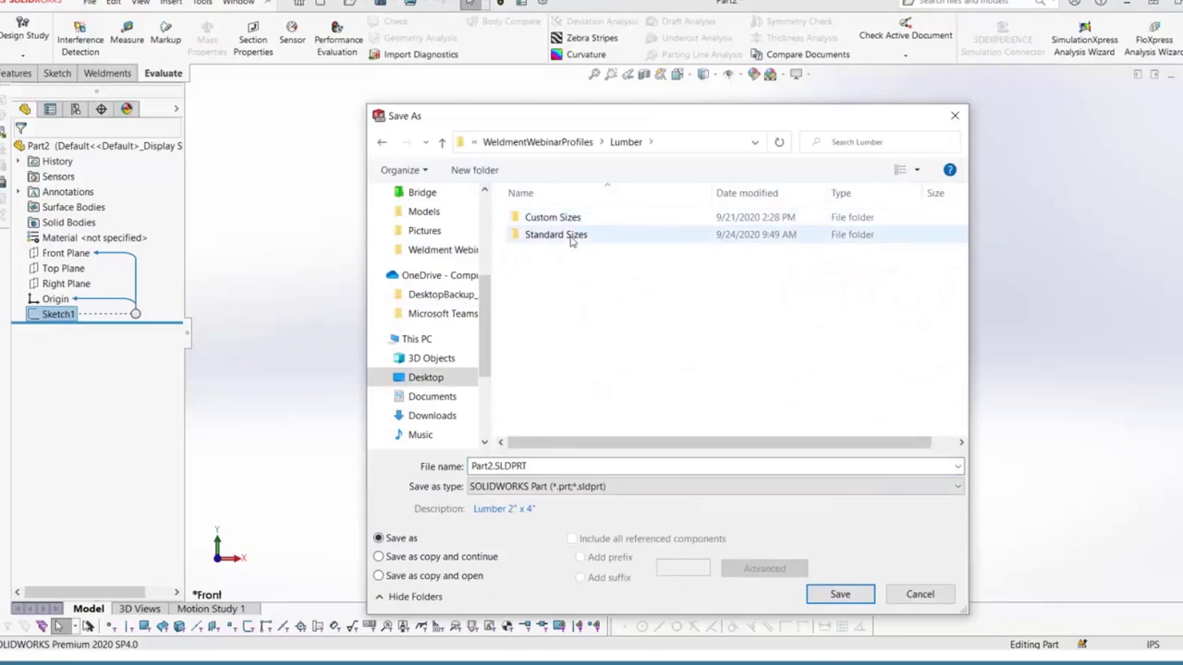
{"action": "double_click", "coordinate": [568, 236]}
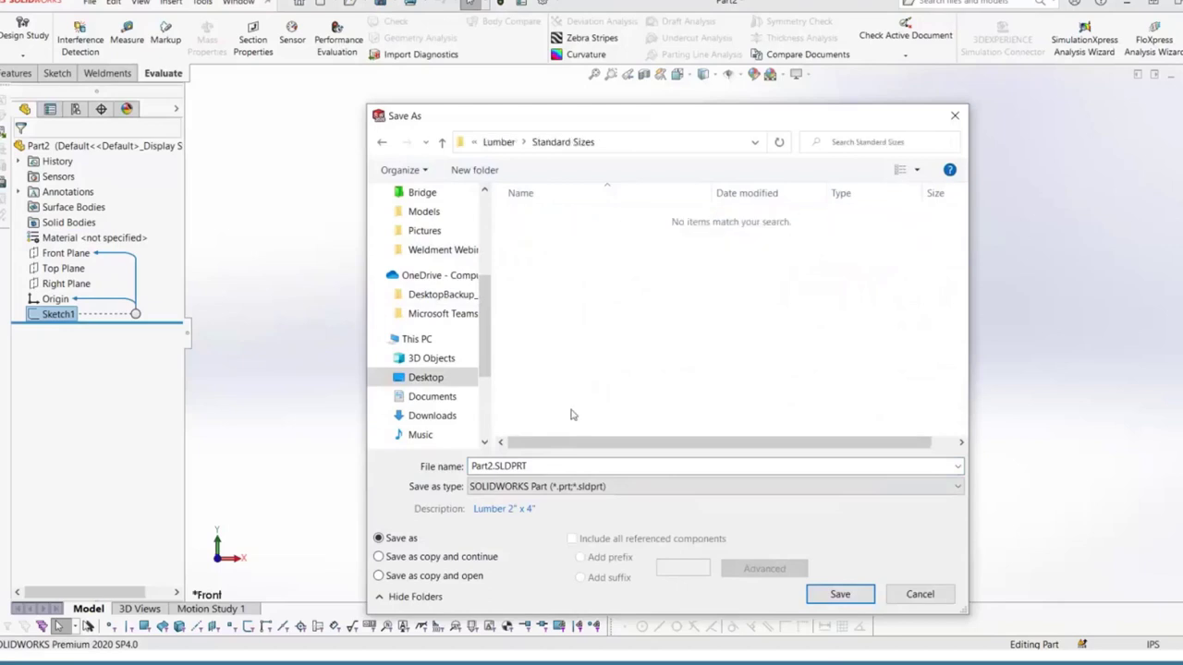
{"action": "left_click", "coordinate": [548, 467]}
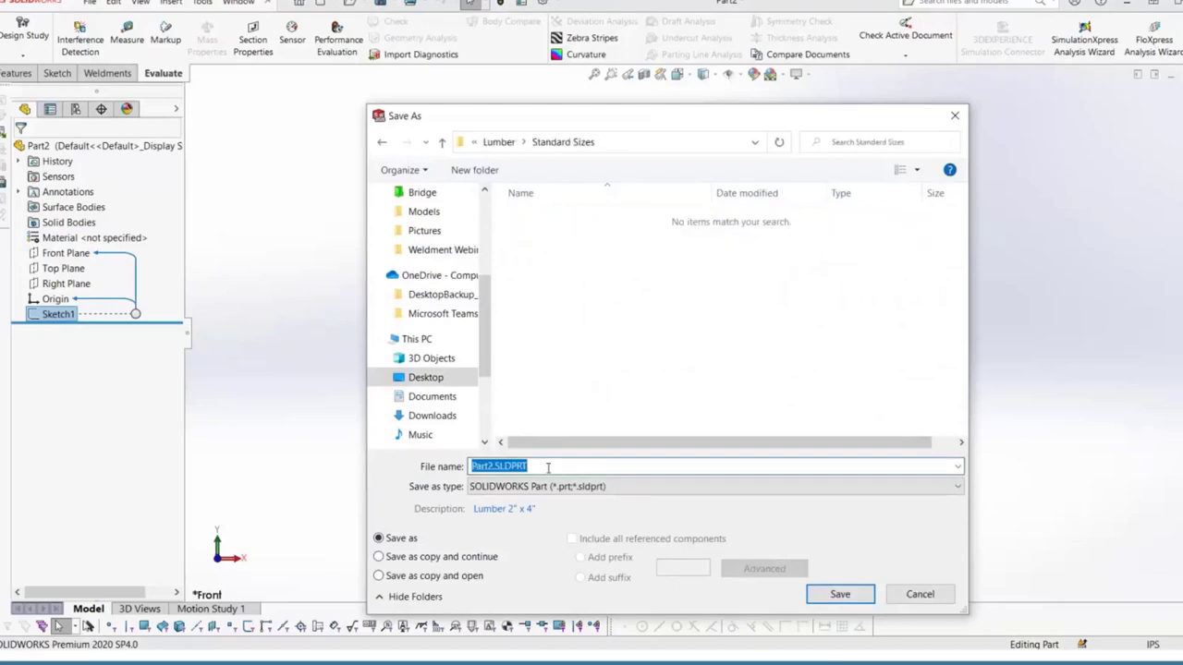
{"action": "type", "text": "2 x 4"}
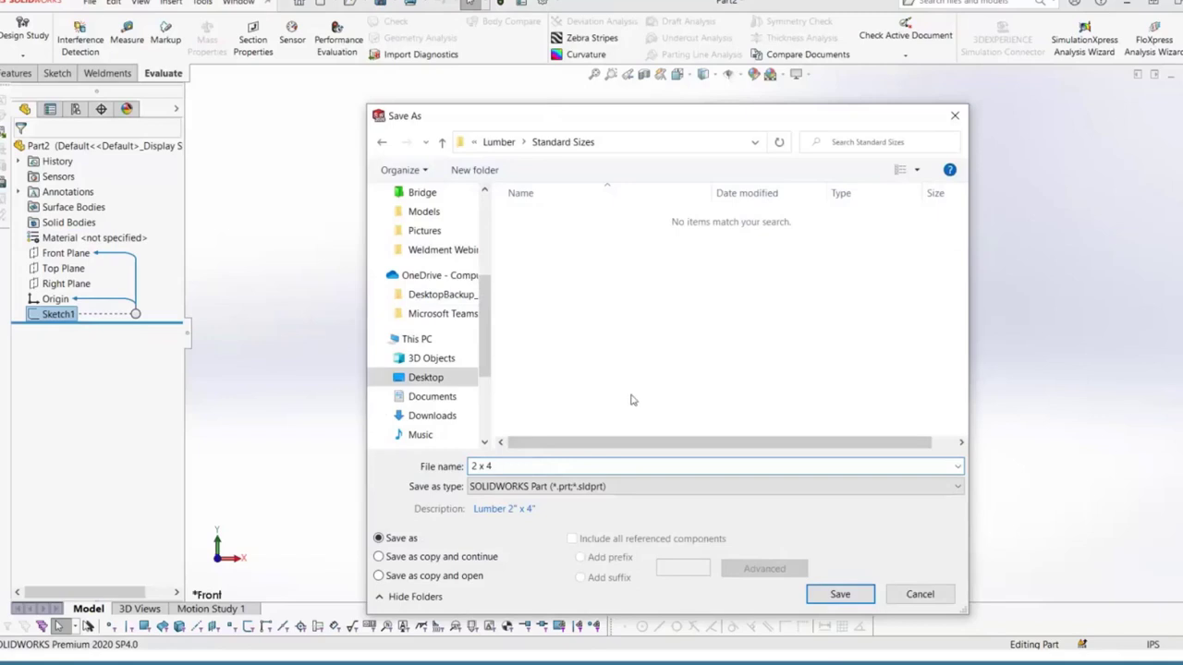
Step: Set the file type to Lib Feat Part (*.sldlfp) and save it in the Weldment Webinar folder's WeldmentWebinarProfiles\Lumber\Standard Sizes subfolder
{"action": "left_click", "coordinate": [640, 486]}
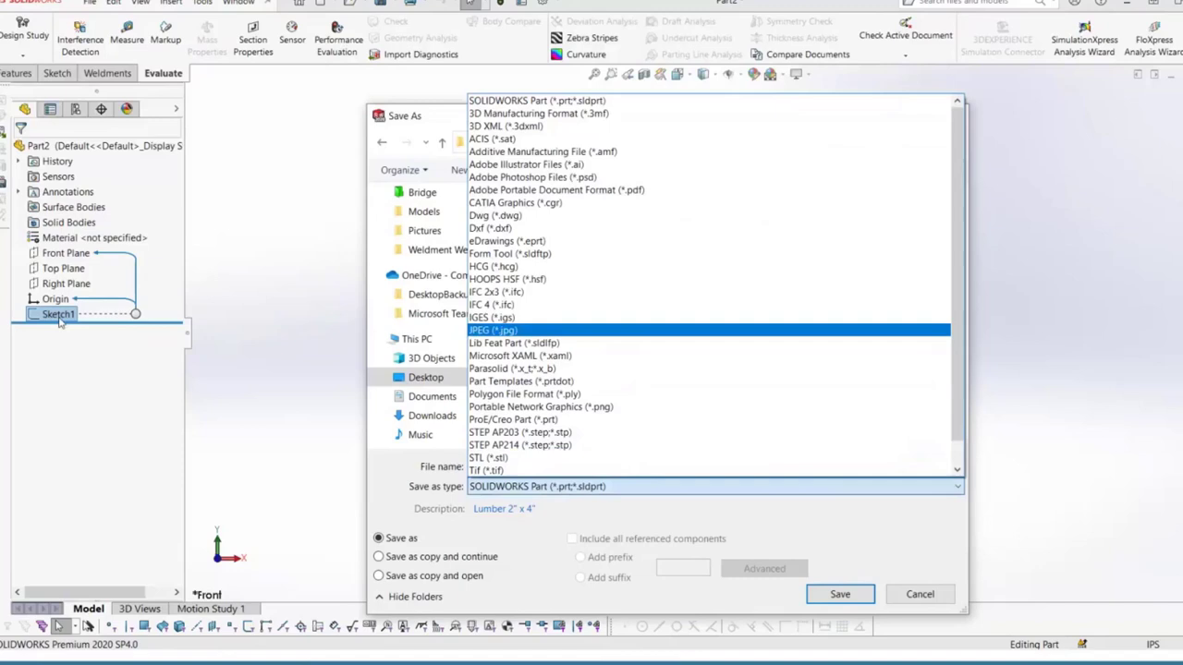
{"action": "left_click", "coordinate": [588, 347]}
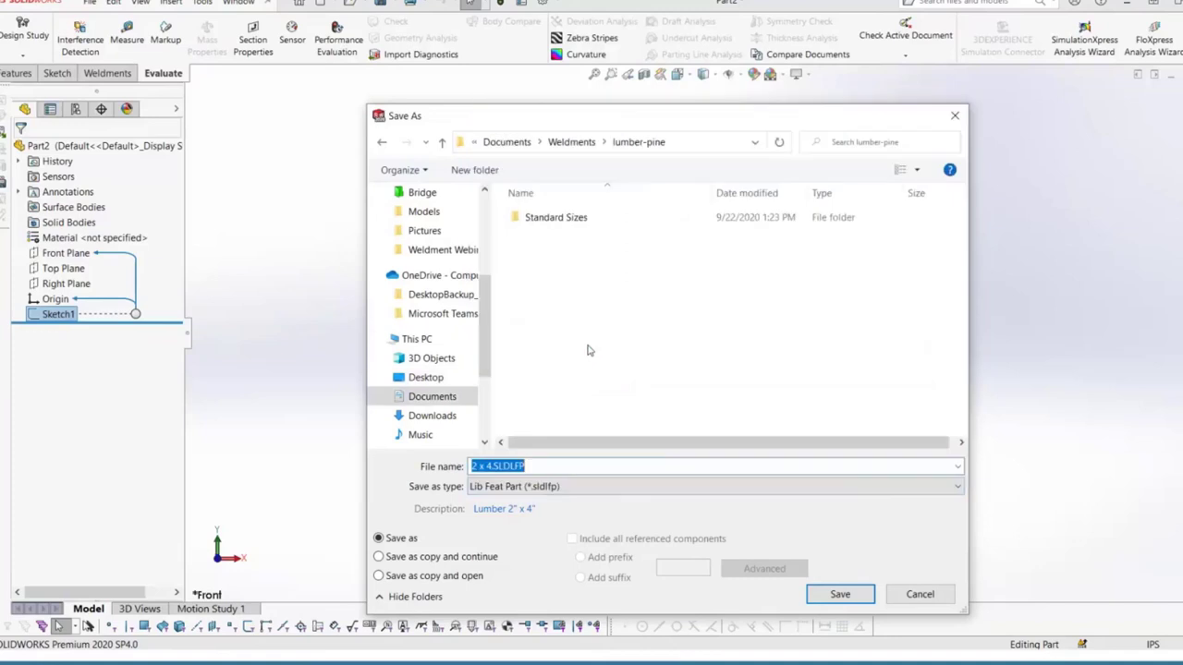
{"action": "left_click", "coordinate": [442, 250]}
{"action": "double_click", "coordinate": [572, 251]}
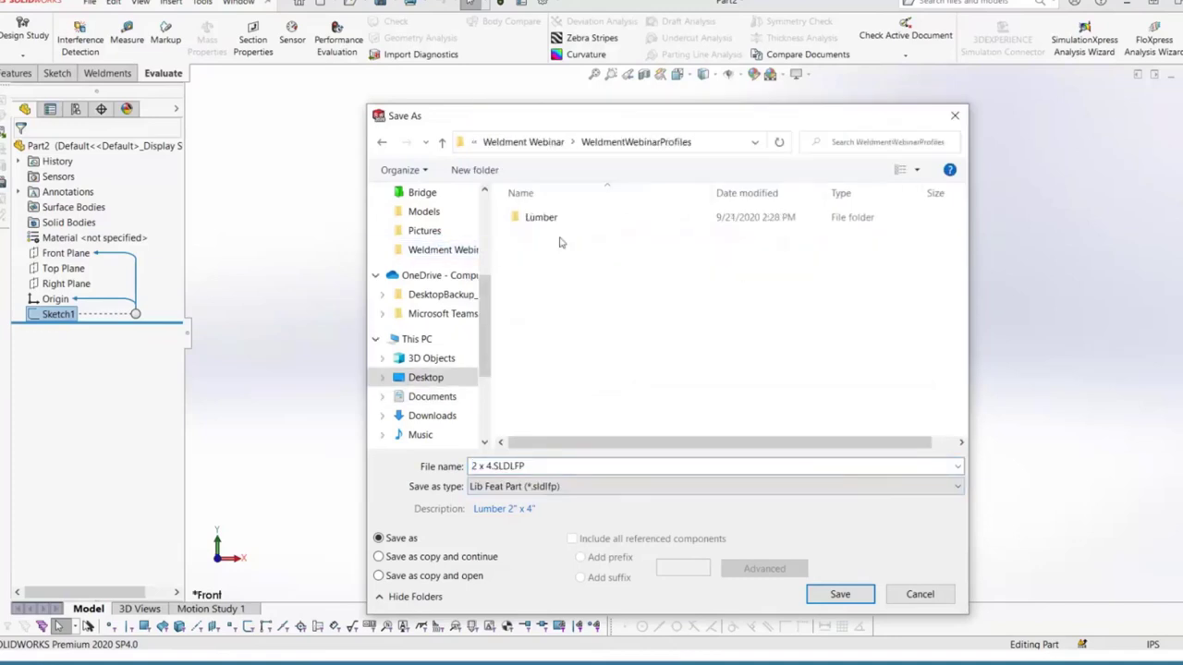
{"action": "double_click", "coordinate": [557, 217]}
{"action": "double_click", "coordinate": [566, 233]}
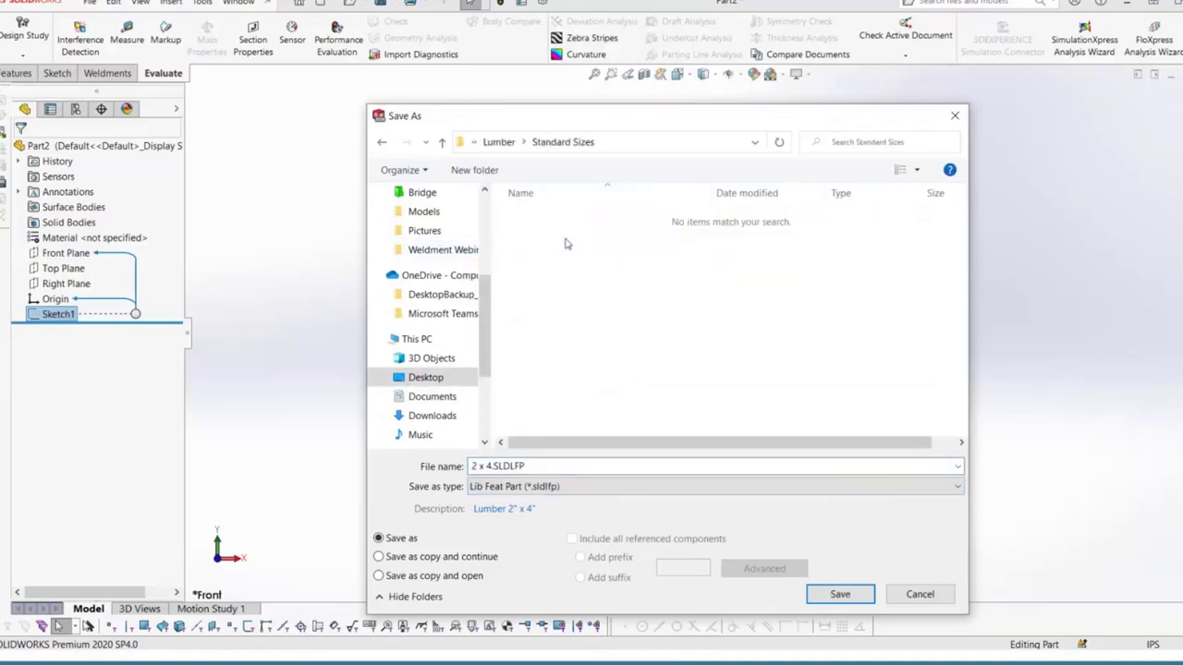
{"action": "double_click", "coordinate": [608, 470]}
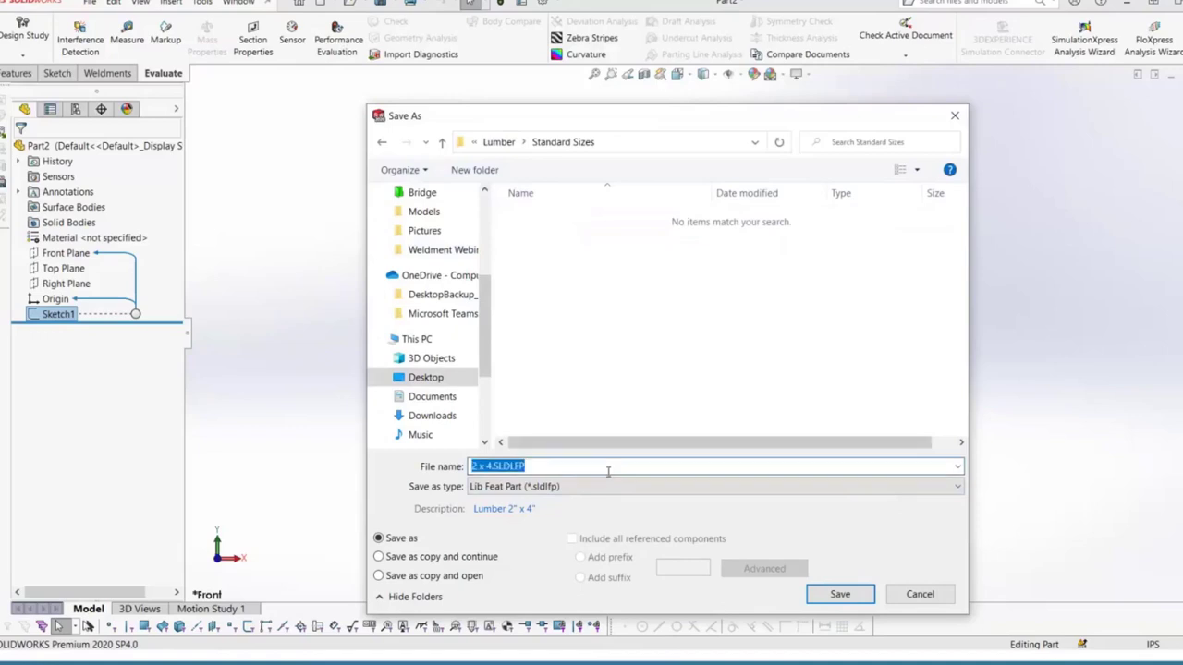
{"action": "left_click", "coordinate": [608, 470]}
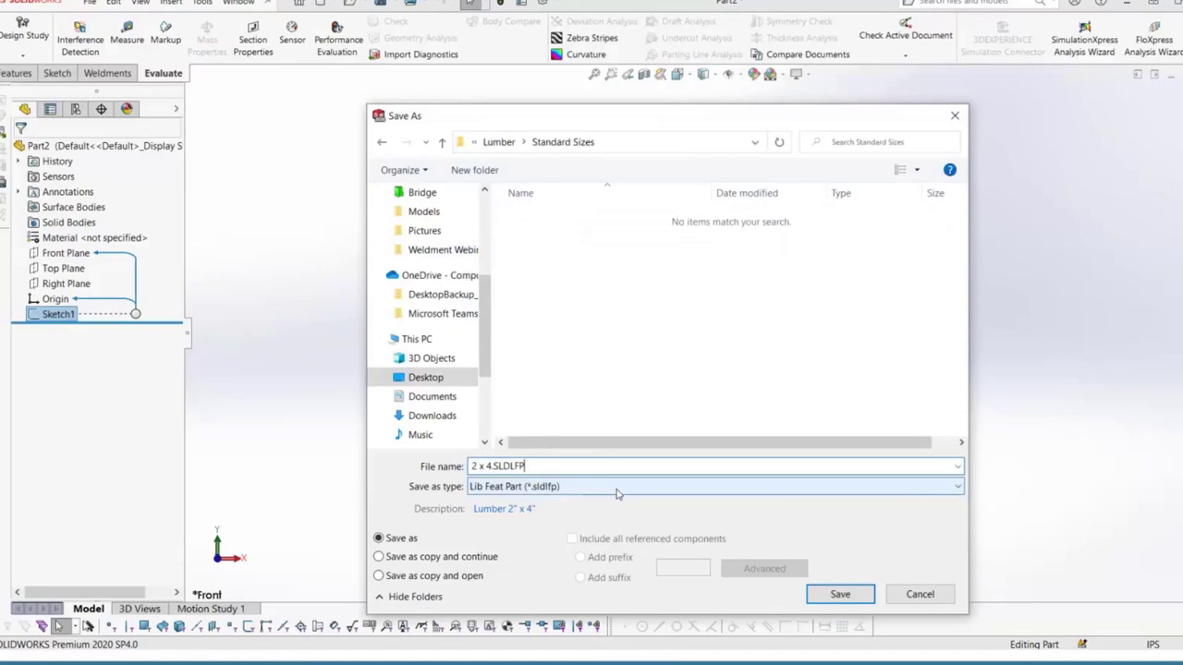
{"action": "left_click", "coordinate": [841, 594]}
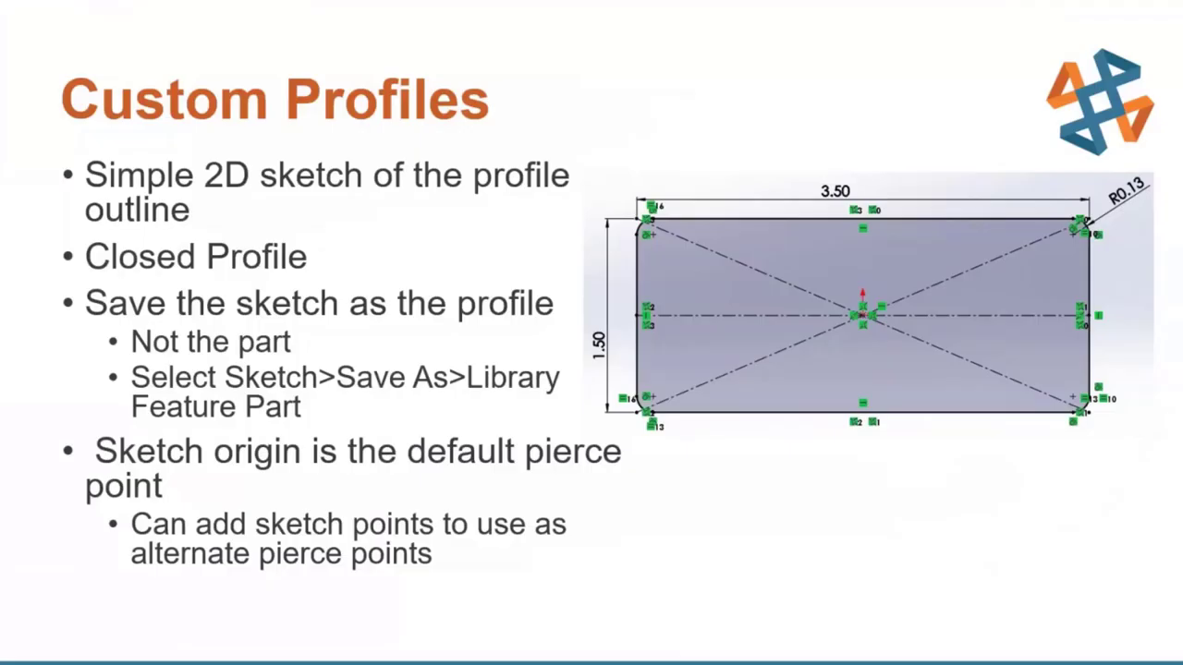
{"action": "key", "text": "Right"}
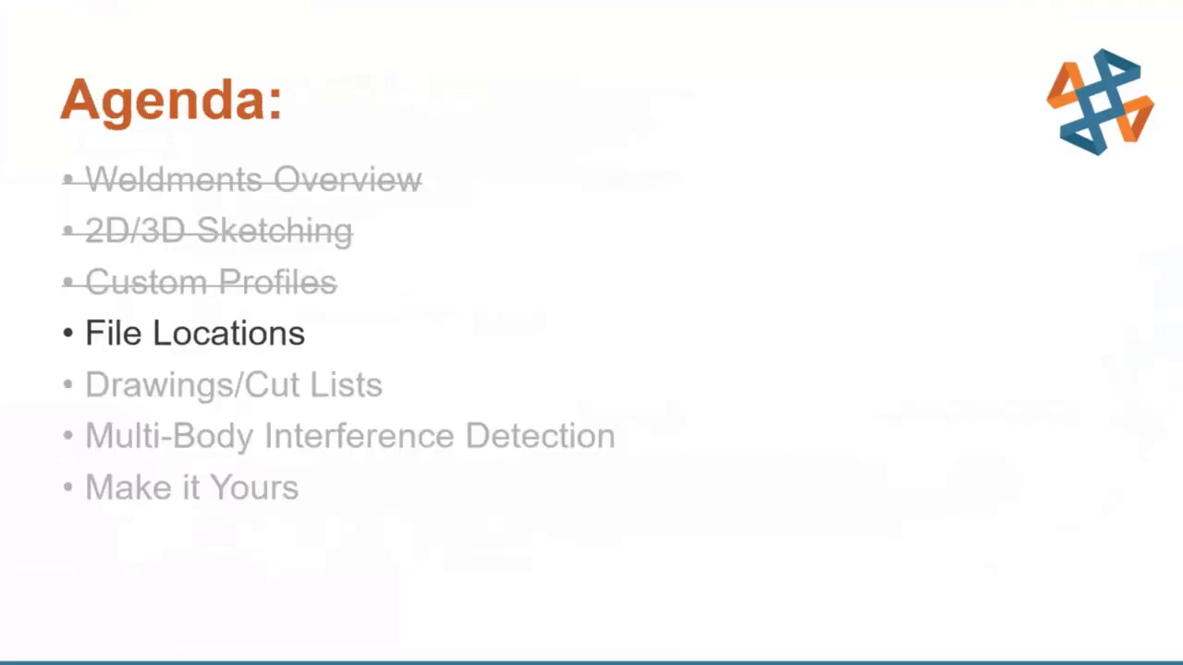
{"action": "key", "text": "Right"}
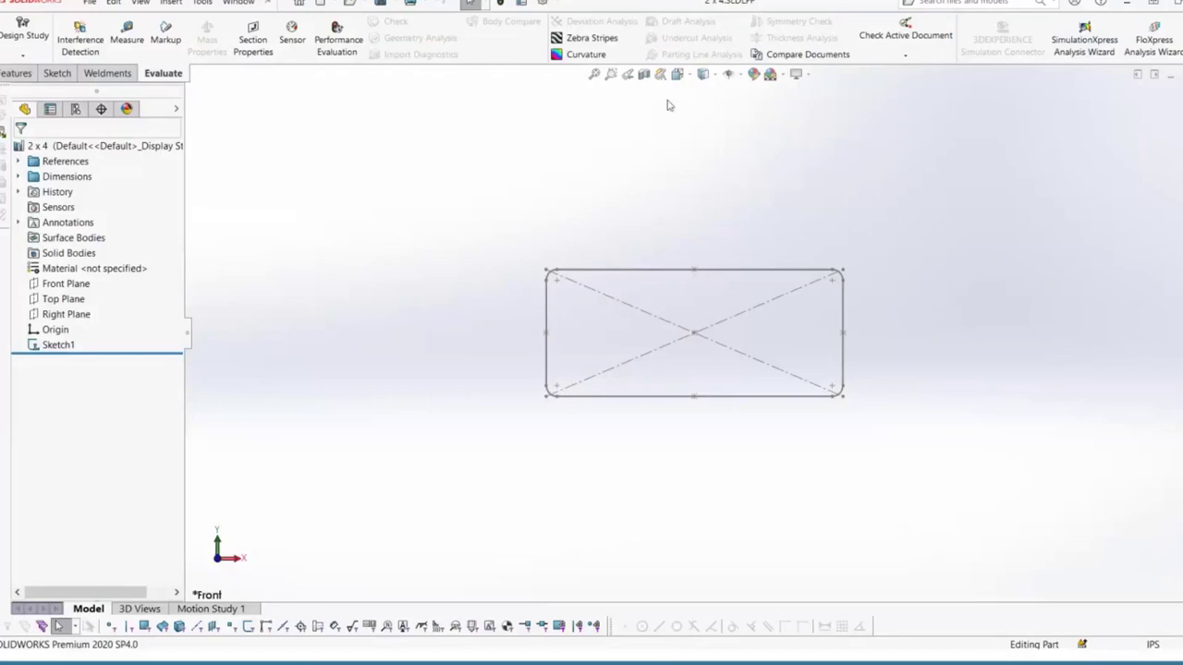
Step: Bring up the Weldment Profiles folder list in the File Locations system options
{"action": "left_click", "coordinate": [541, 3]}
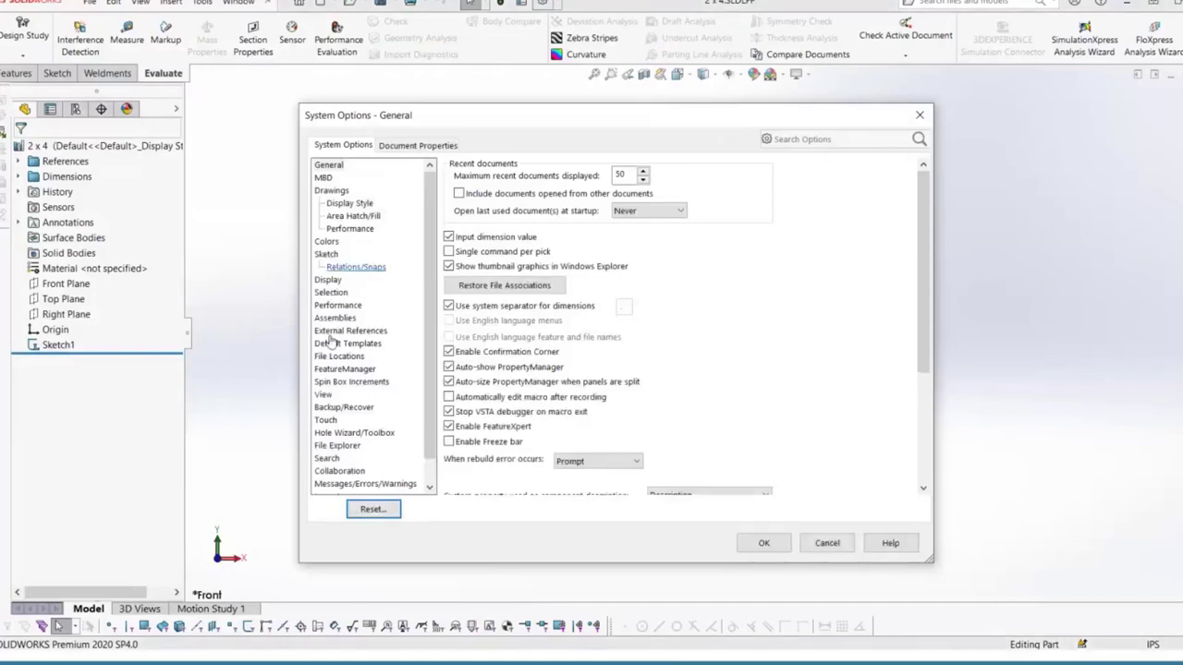
{"action": "left_click", "coordinate": [336, 355]}
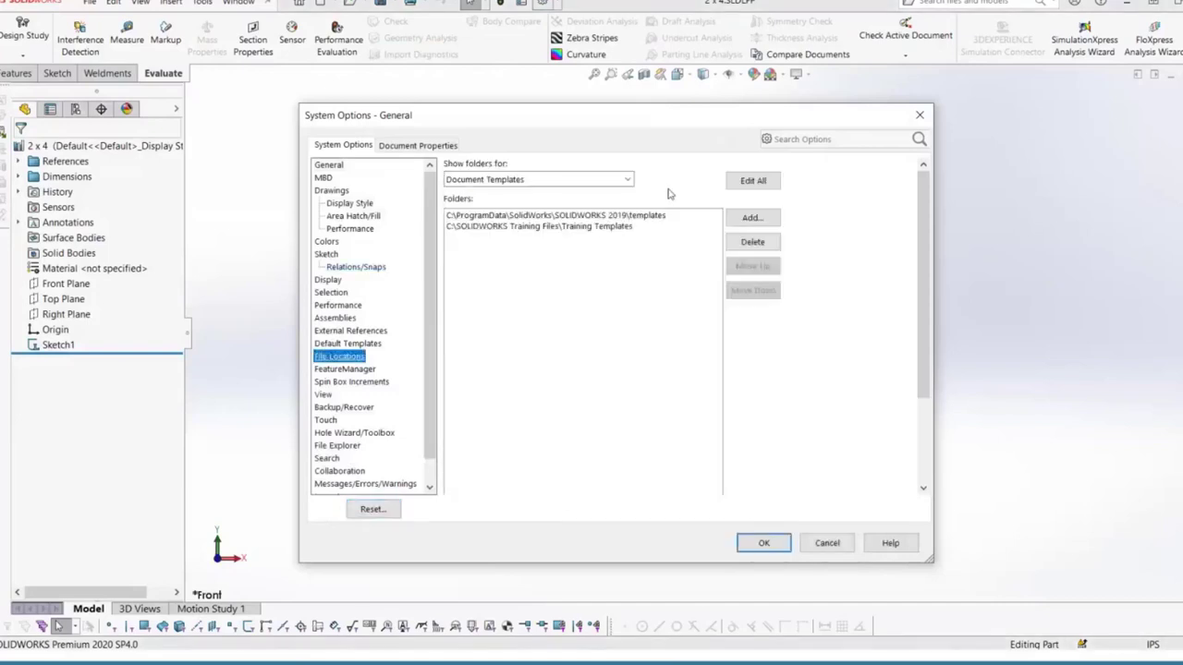
{"action": "left_click", "coordinate": [626, 180]}
{"action": "scroll", "coordinate": [619, 373], "scroll_direction": "down", "scroll_amount": 10}
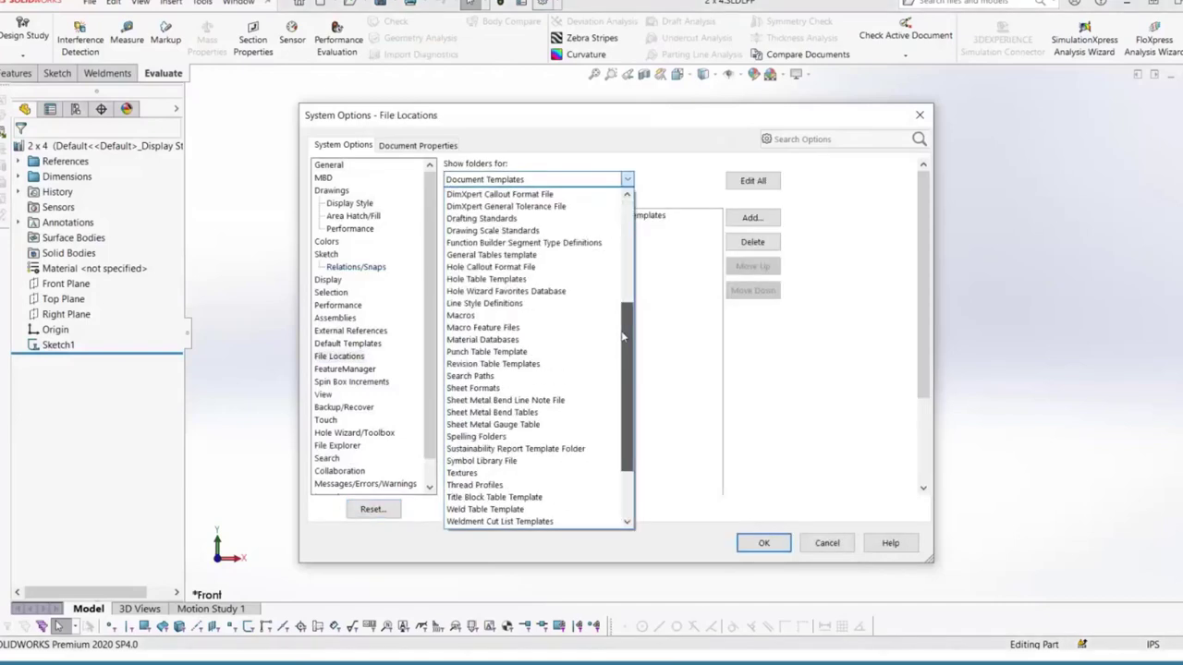
{"action": "scroll", "coordinate": [619, 373], "scroll_direction": "down", "scroll_amount": 1}
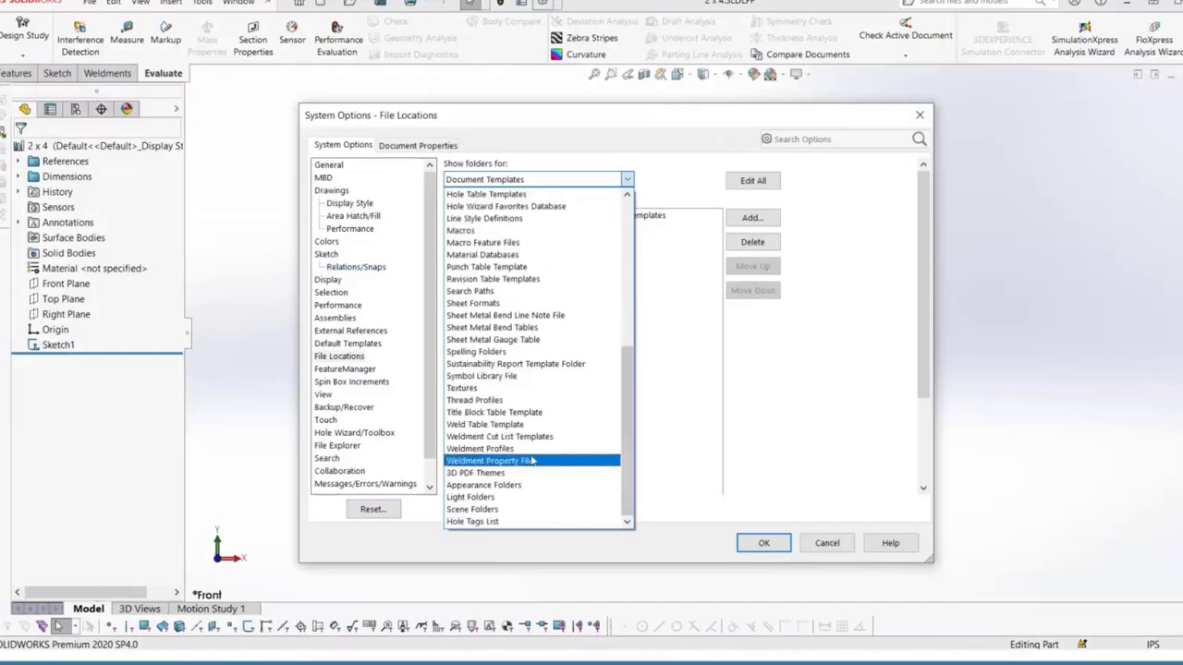
{"action": "left_click", "coordinate": [539, 449]}
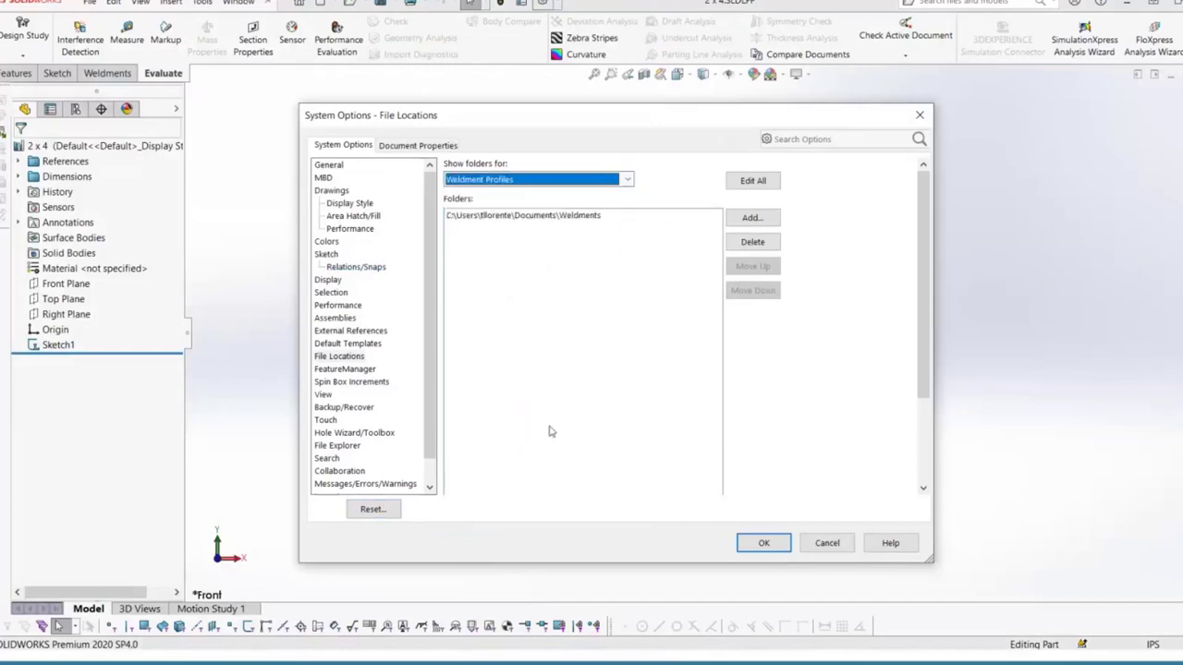
Step: Add the Weldment Webinar\WeldmentWebinarProfiles folder to the Weldment Profiles file locations and accept the search path change
{"action": "left_click", "coordinate": [752, 218]}
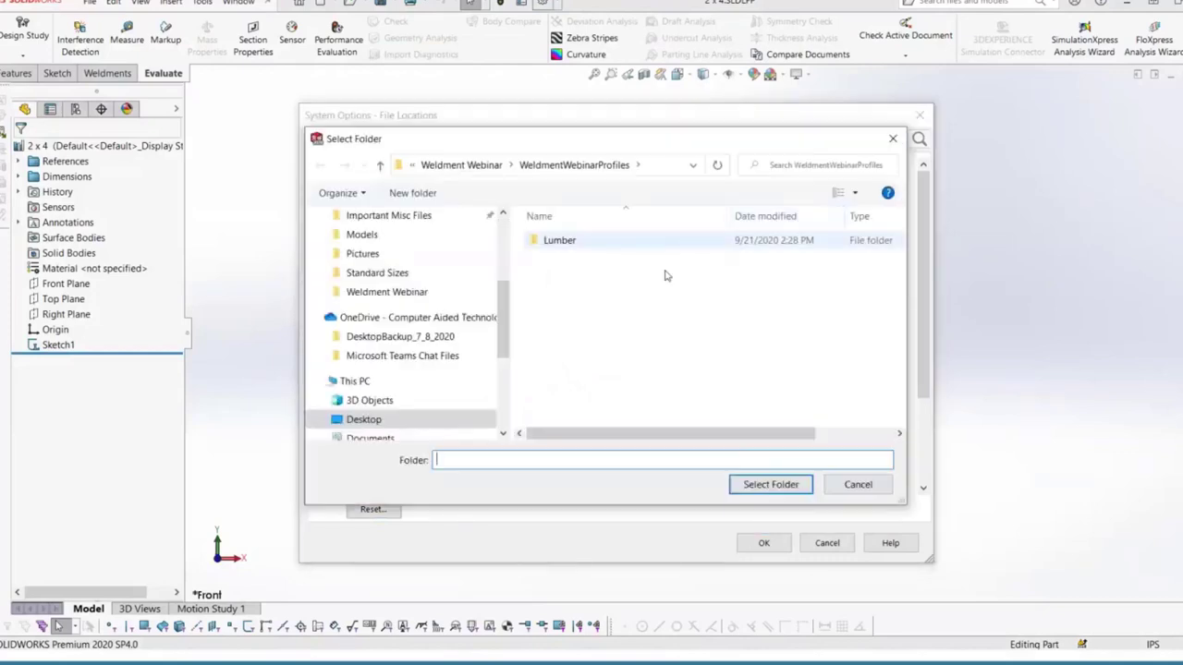
{"action": "left_click", "coordinate": [461, 165]}
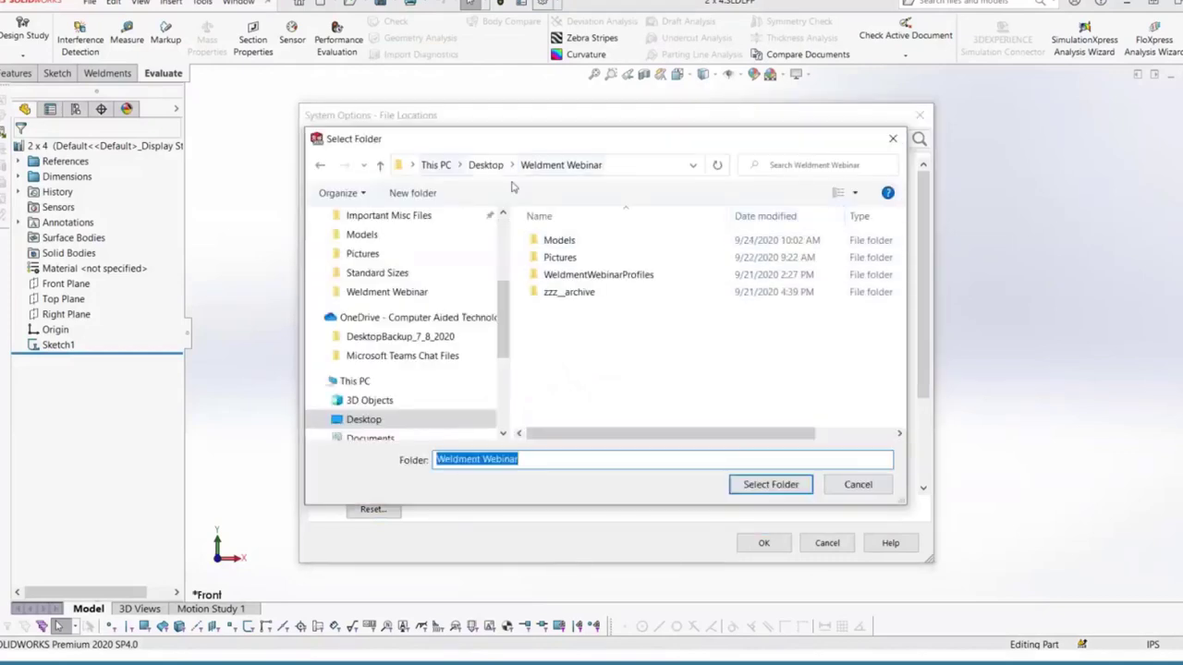
{"action": "double_click", "coordinate": [663, 277]}
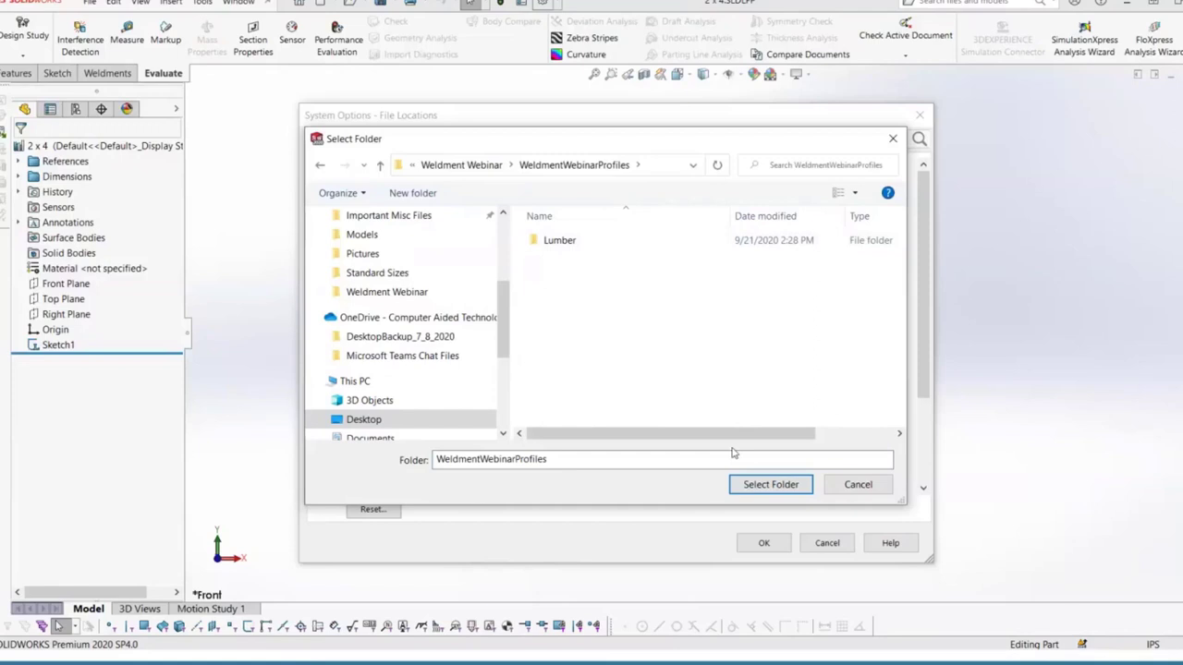
{"action": "left_click", "coordinate": [752, 487]}
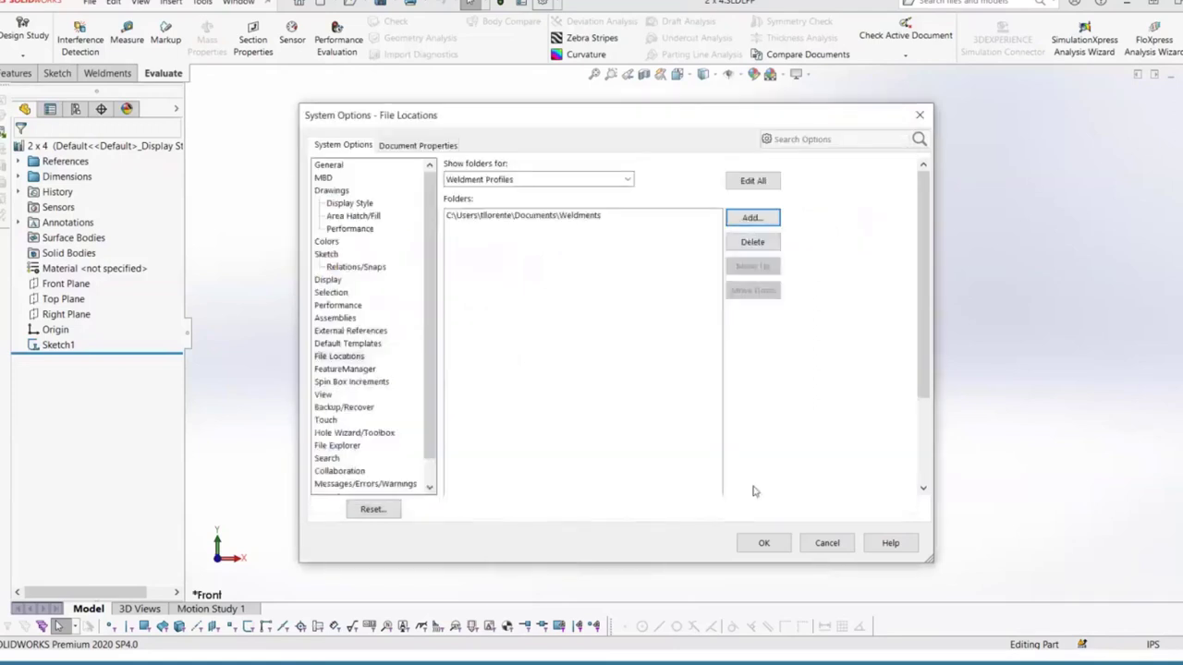
{"action": "left_click", "coordinate": [764, 542]}
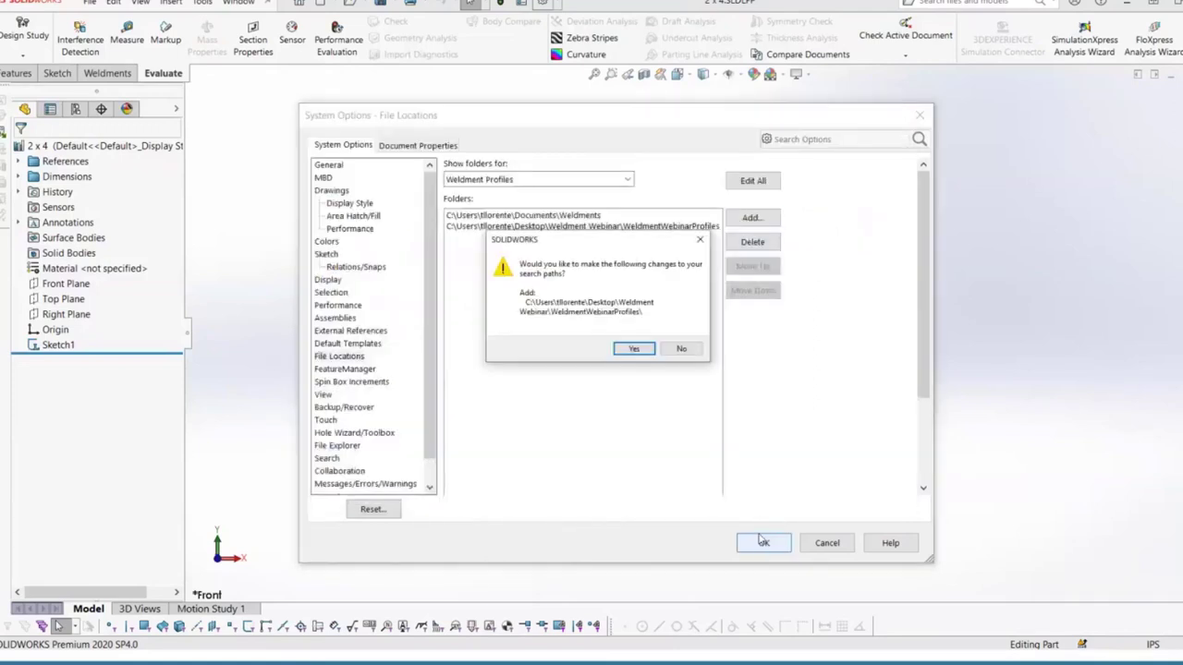
{"action": "left_click", "coordinate": [633, 349]}
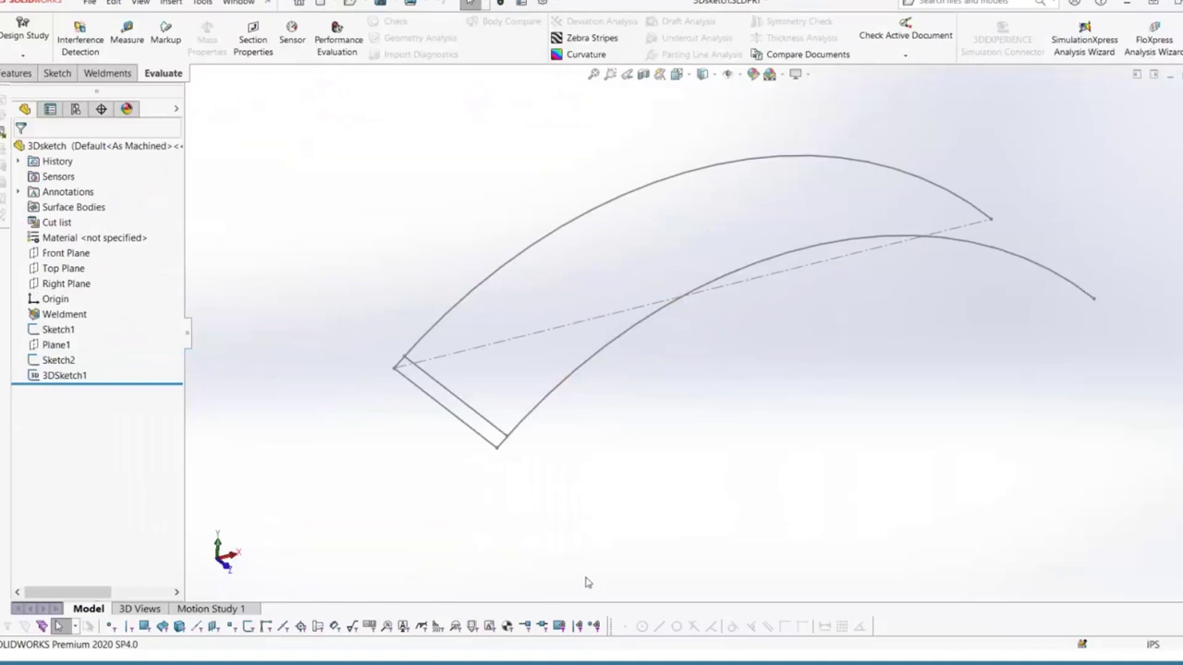
Step: Start a structural member with the Lumber, Standard Sizes, 2 x 4 profile along the outer 3D sketch line joining the arcs' ends
{"action": "left_click", "coordinate": [133, 78]}
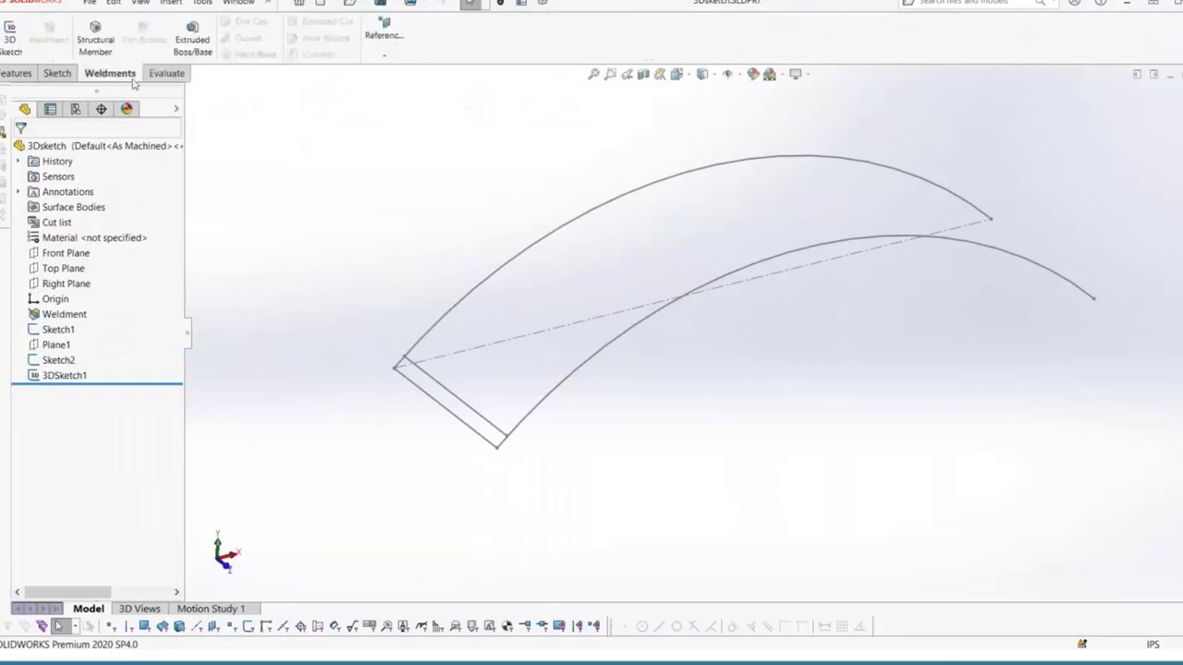
{"action": "left_click", "coordinate": [106, 33]}
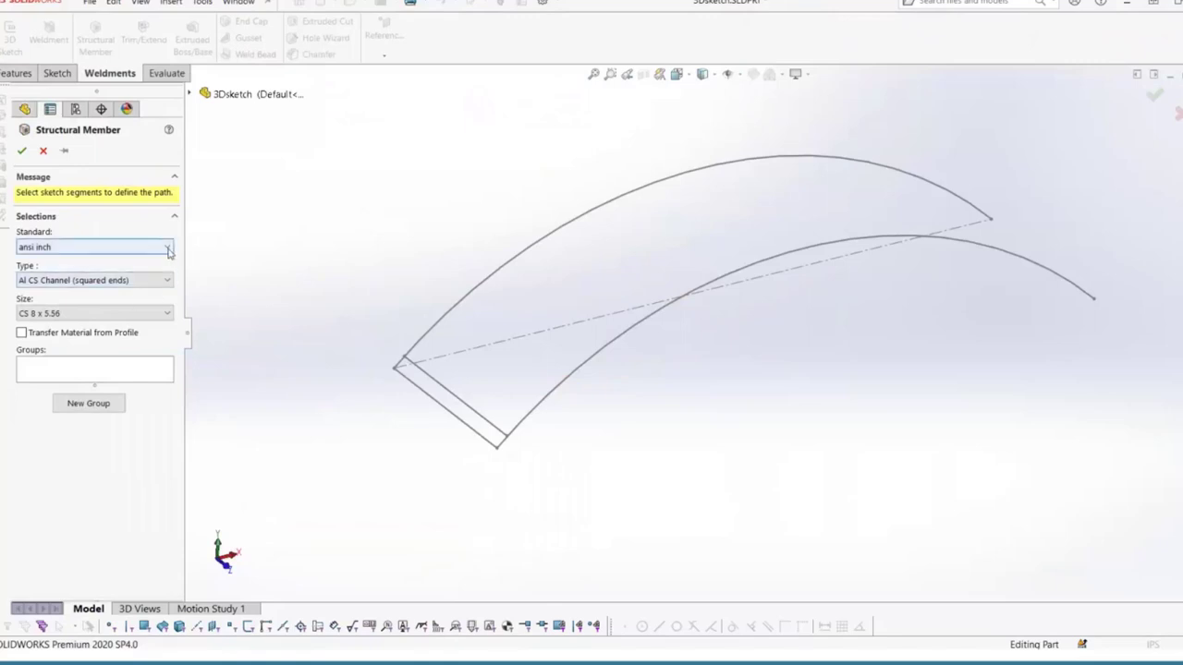
{"action": "left_click", "coordinate": [169, 251]}
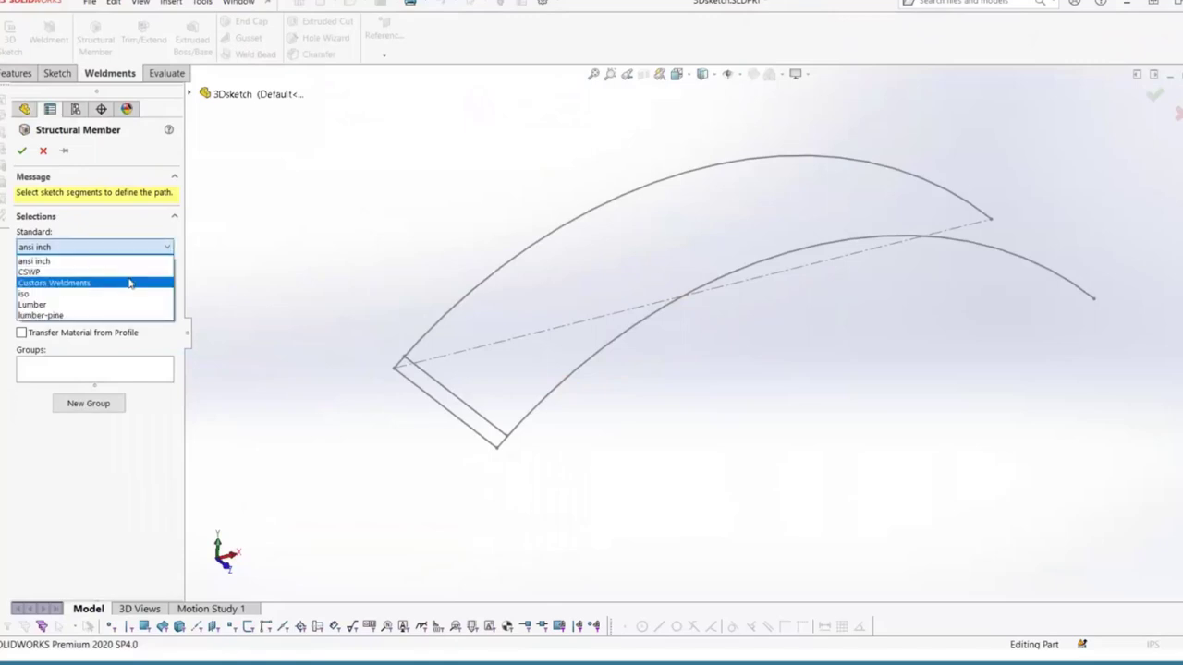
{"action": "left_click", "coordinate": [109, 305]}
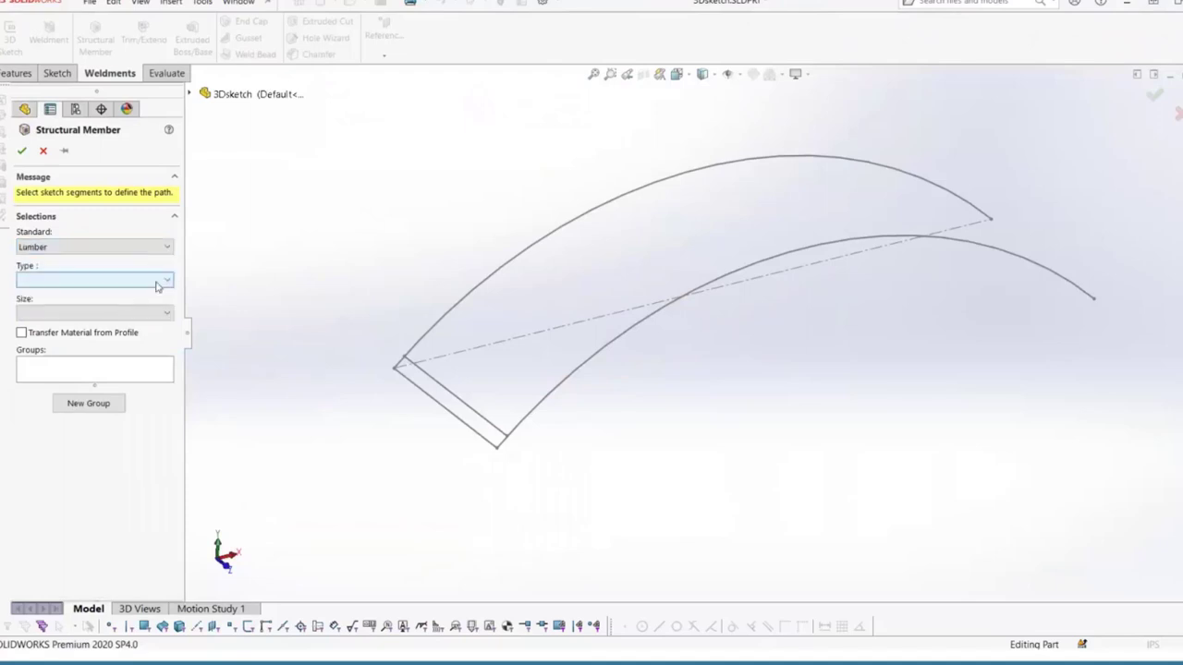
{"action": "left_click", "coordinate": [155, 281]}
{"action": "left_click", "coordinate": [134, 305]}
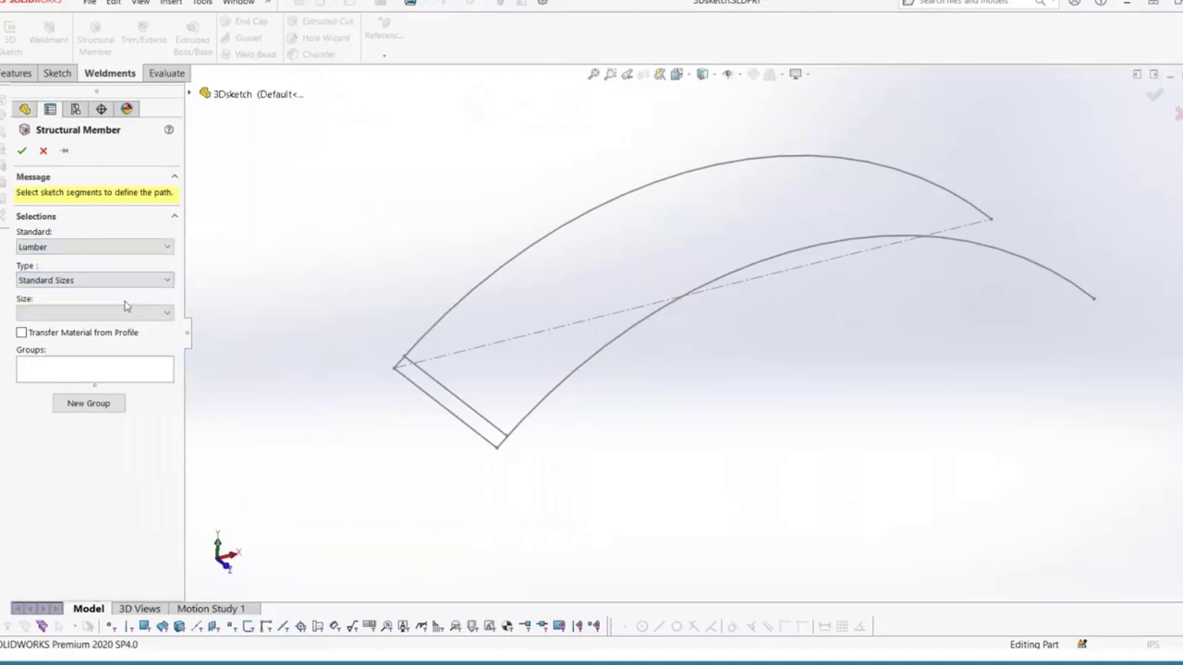
{"action": "left_click", "coordinate": [166, 311]}
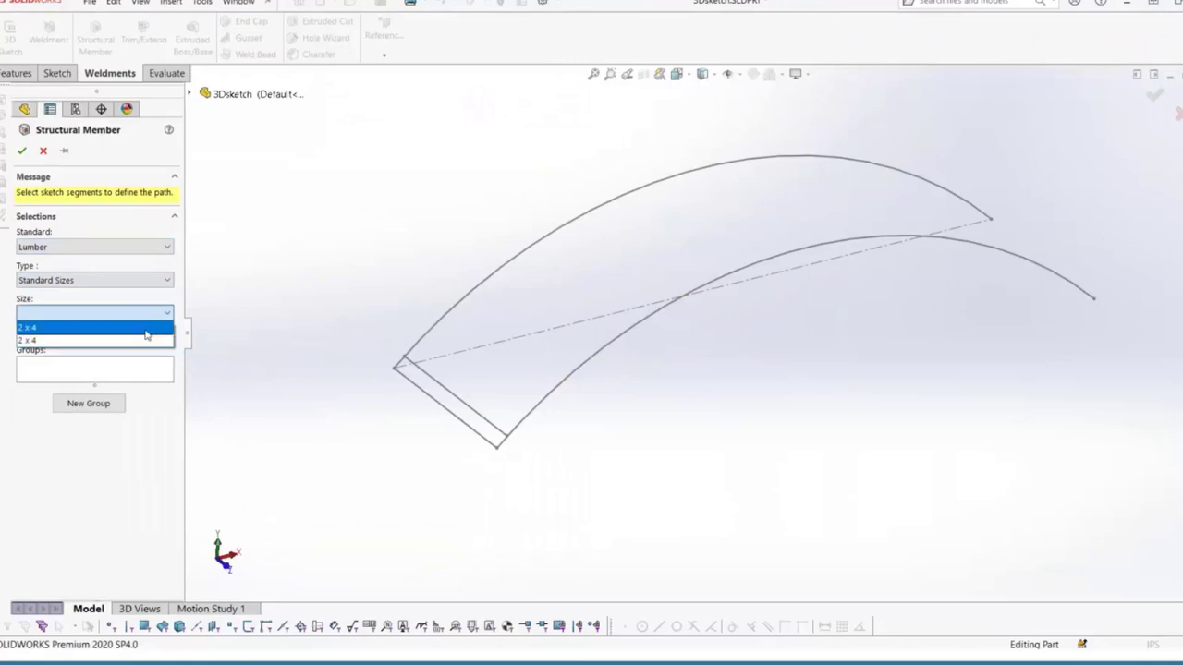
{"action": "left_click", "coordinate": [152, 339]}
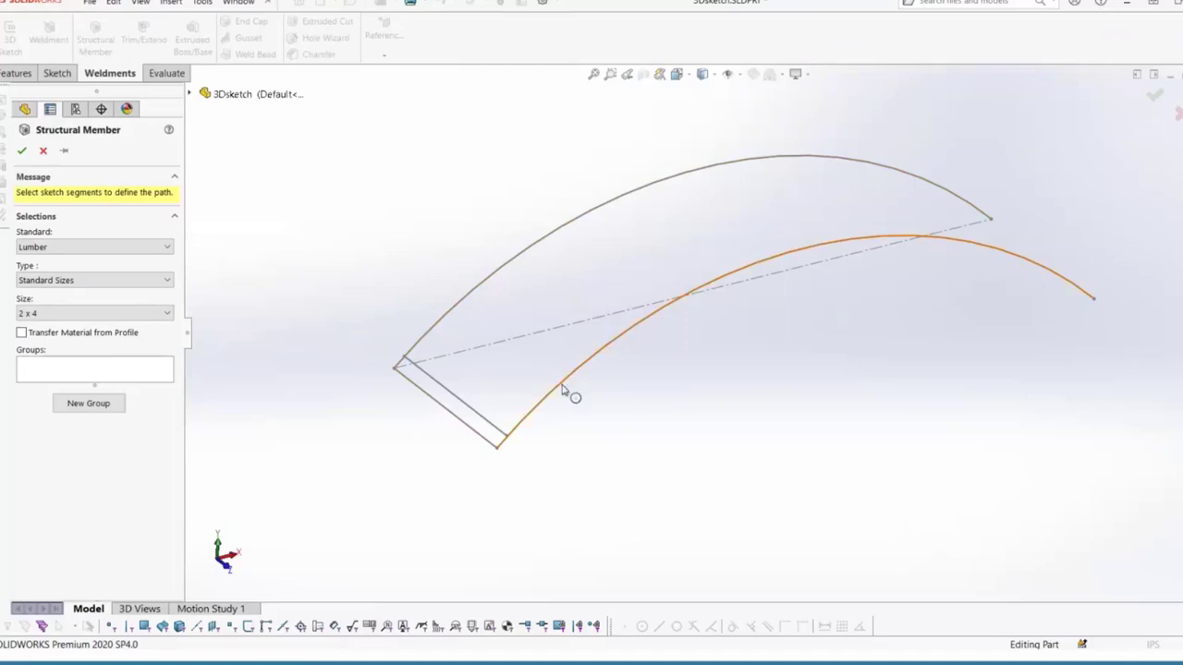
{"action": "left_click", "coordinate": [441, 411]}
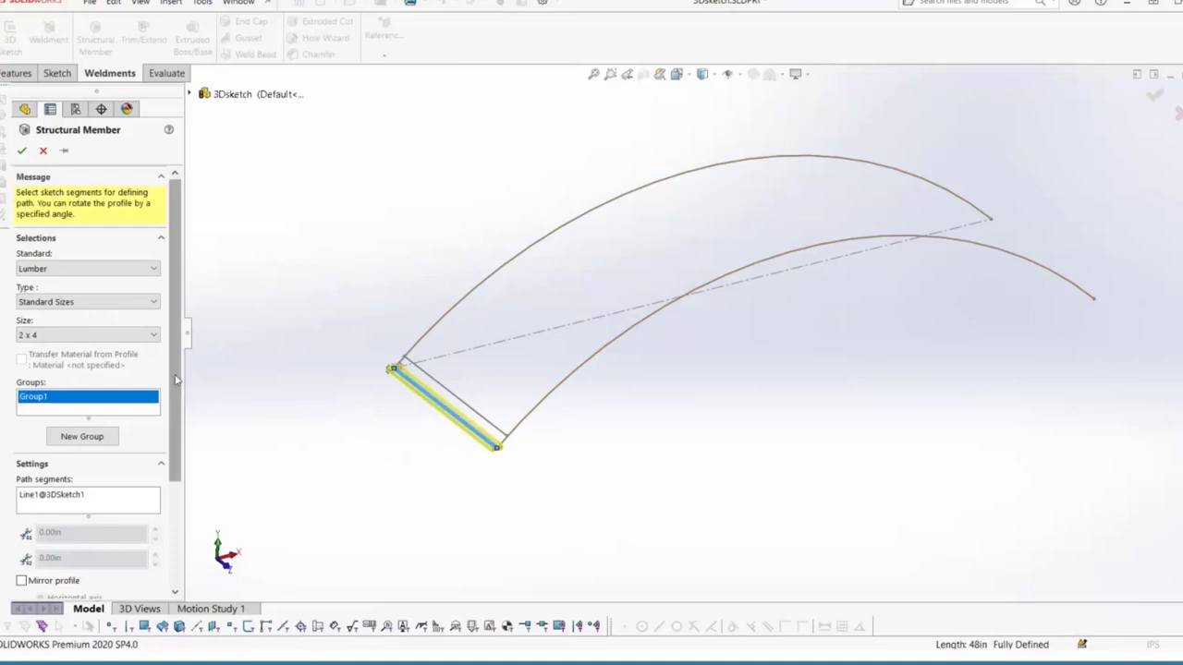
Step: Relocate the 2 x 4 profile so its lower-right corner in the Locate Profile view sits on the path line
{"action": "left_click_drag", "start_coordinate": [175, 379], "coordinate": [188, 490]}
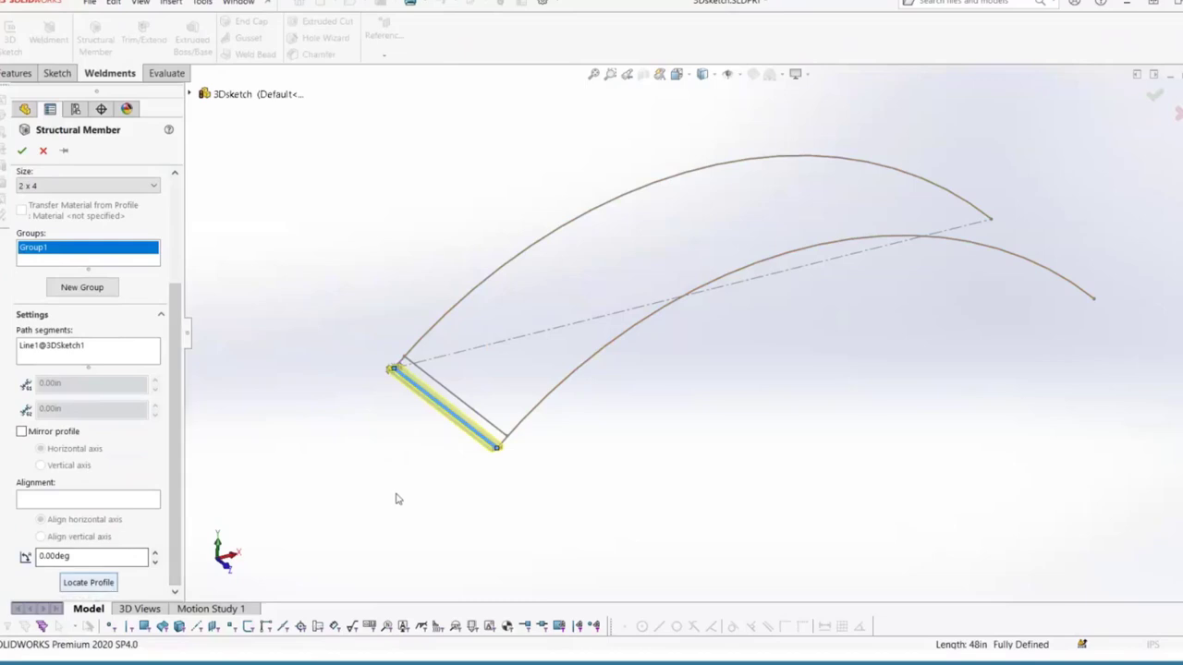
{"action": "left_click", "coordinate": [693, 77]}
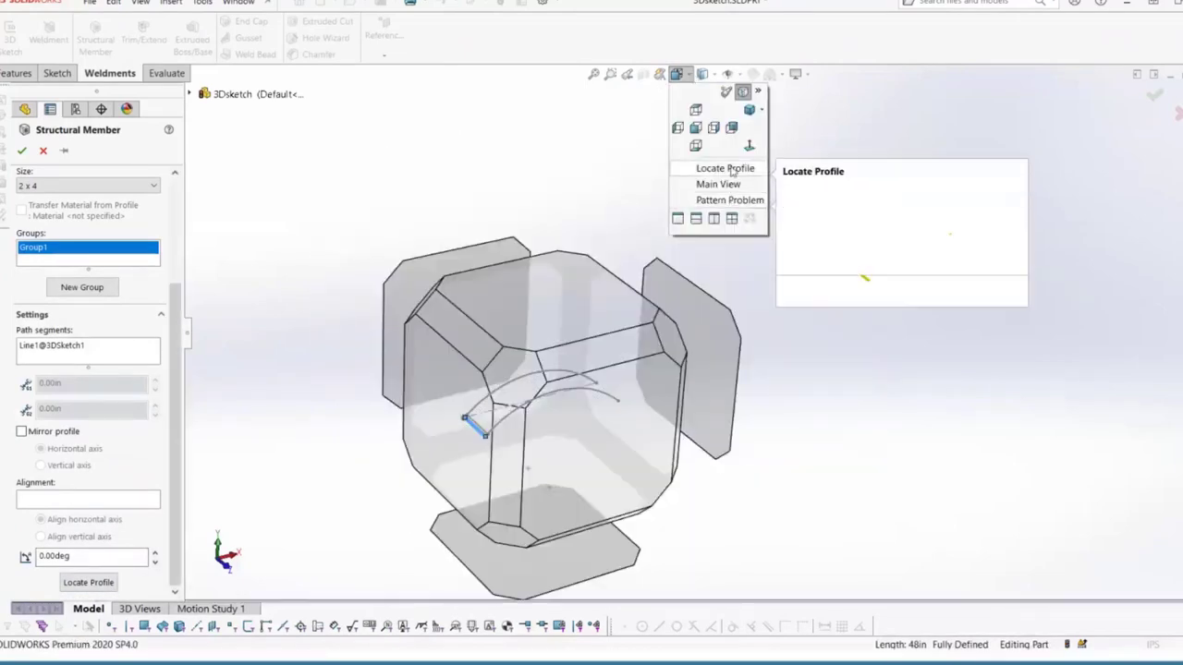
{"action": "left_click", "coordinate": [731, 169]}
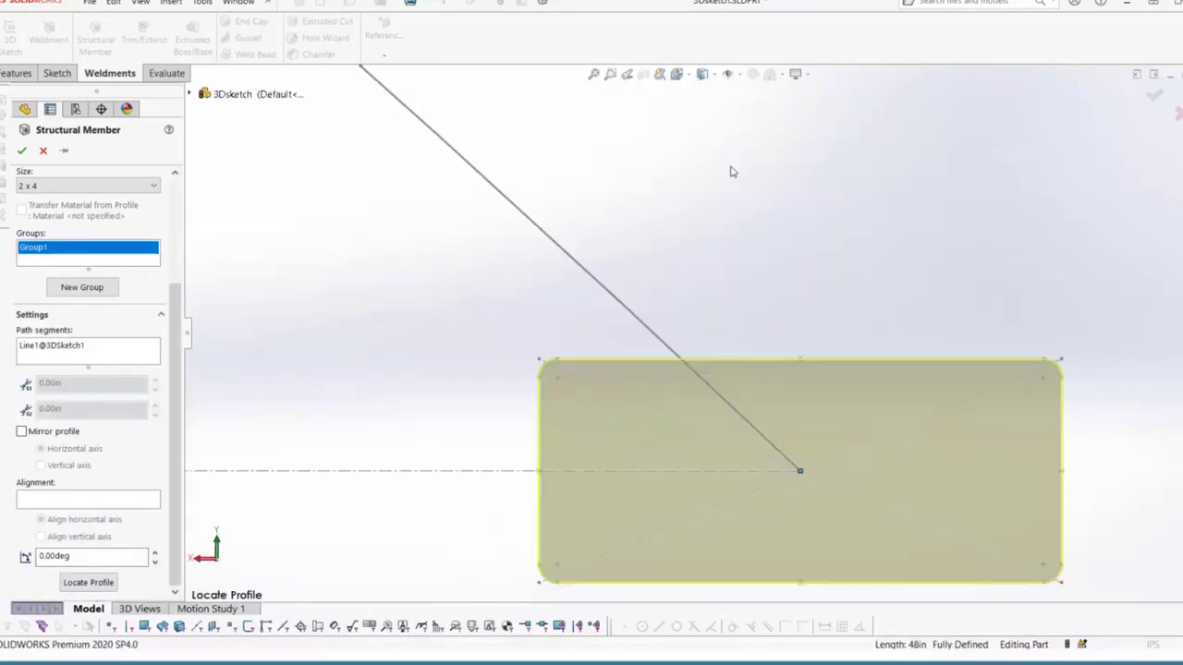
{"action": "left_click", "coordinate": [66, 589]}
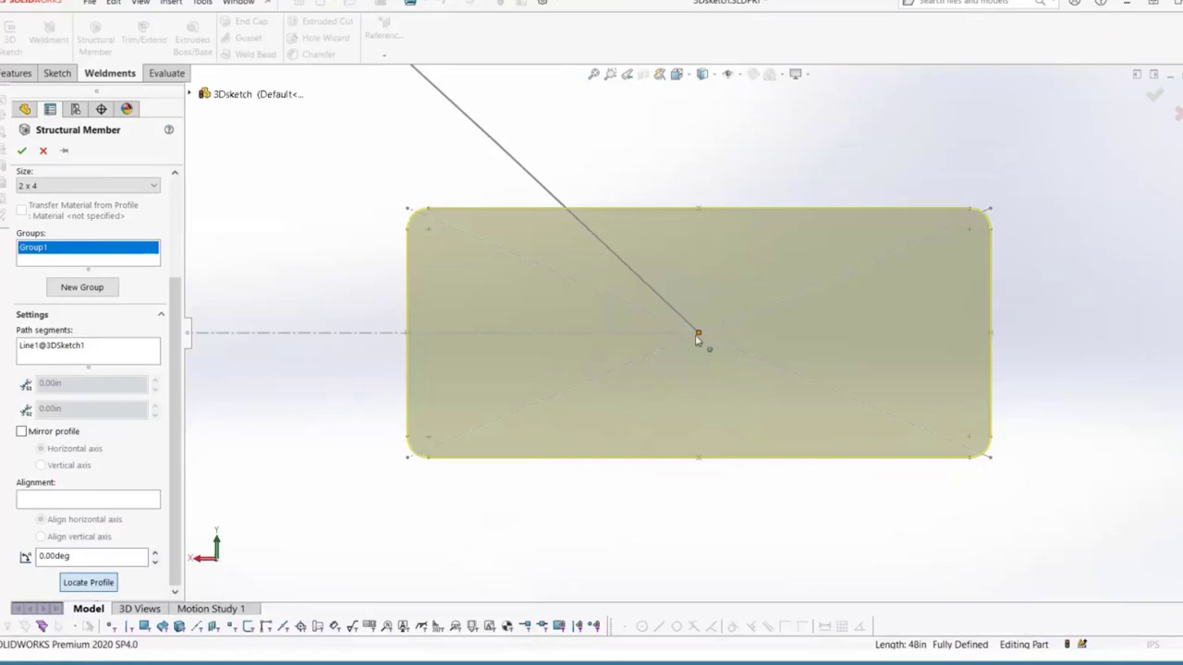
{"action": "left_click", "coordinate": [990, 457]}
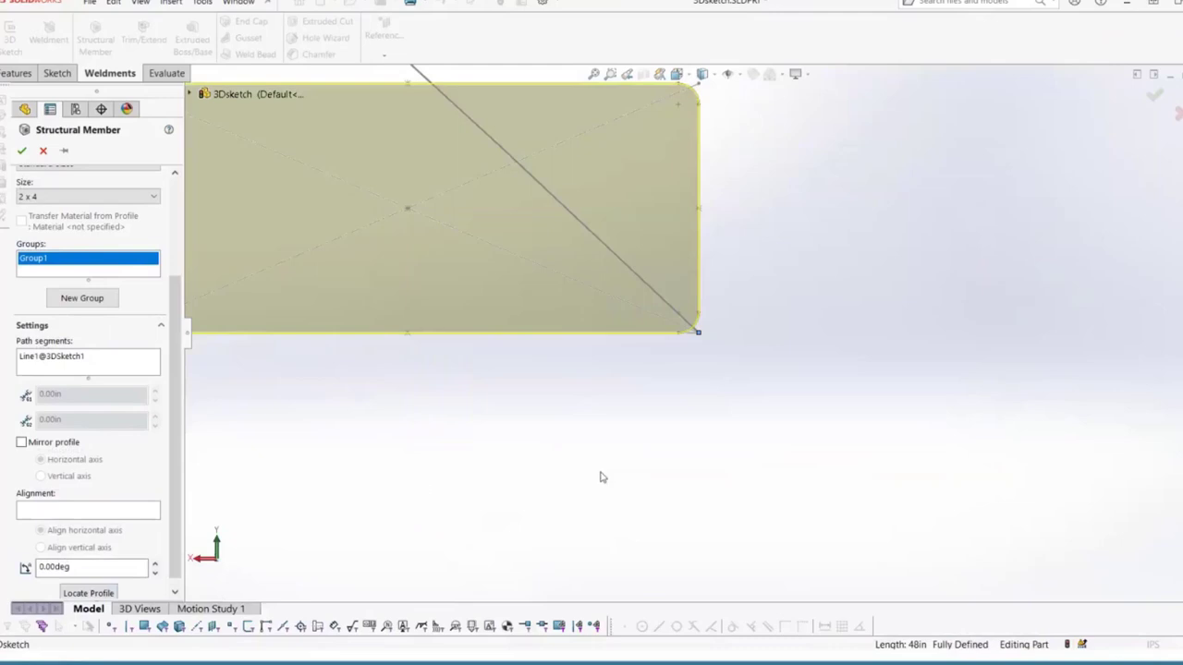
Step: Rotate the 2 x 4 profile to 43 degrees so it lies along the arc, and finish the structural member
{"action": "scroll", "coordinate": [183, 496], "scroll_direction": "down", "scroll_amount": 1}
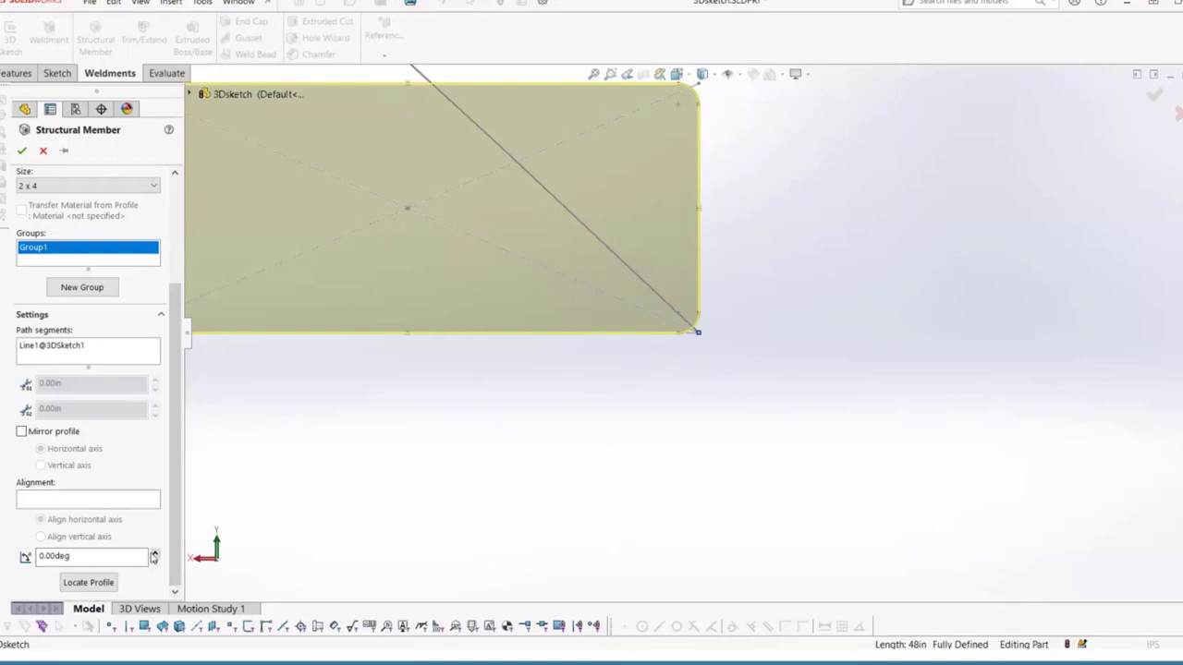
{"action": "left_click", "coordinate": [154, 553]}
{"action": "left_click", "coordinate": [154, 552]}
{"action": "left_click", "coordinate": [154, 553]}
{"action": "left_click_drag", "start_coordinate": [154, 555], "coordinate": [154, 556]}
{"action": "left_click", "coordinate": [154, 552]}
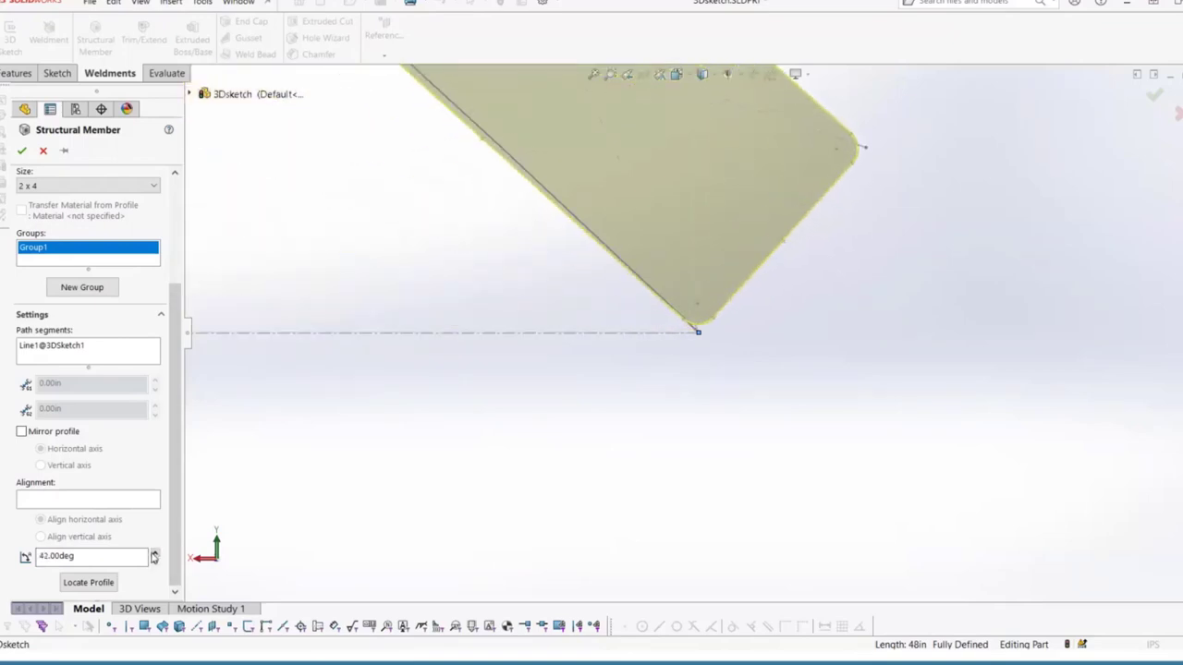
{"action": "left_click", "coordinate": [154, 553]}
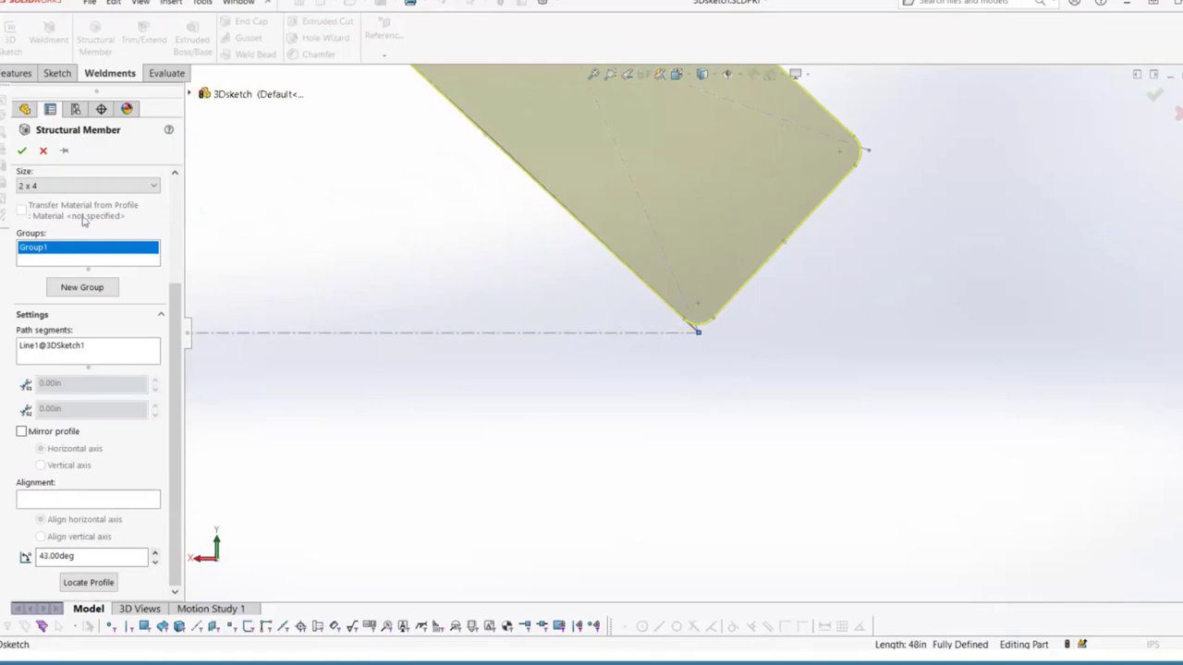
{"action": "left_click", "coordinate": [21, 152]}
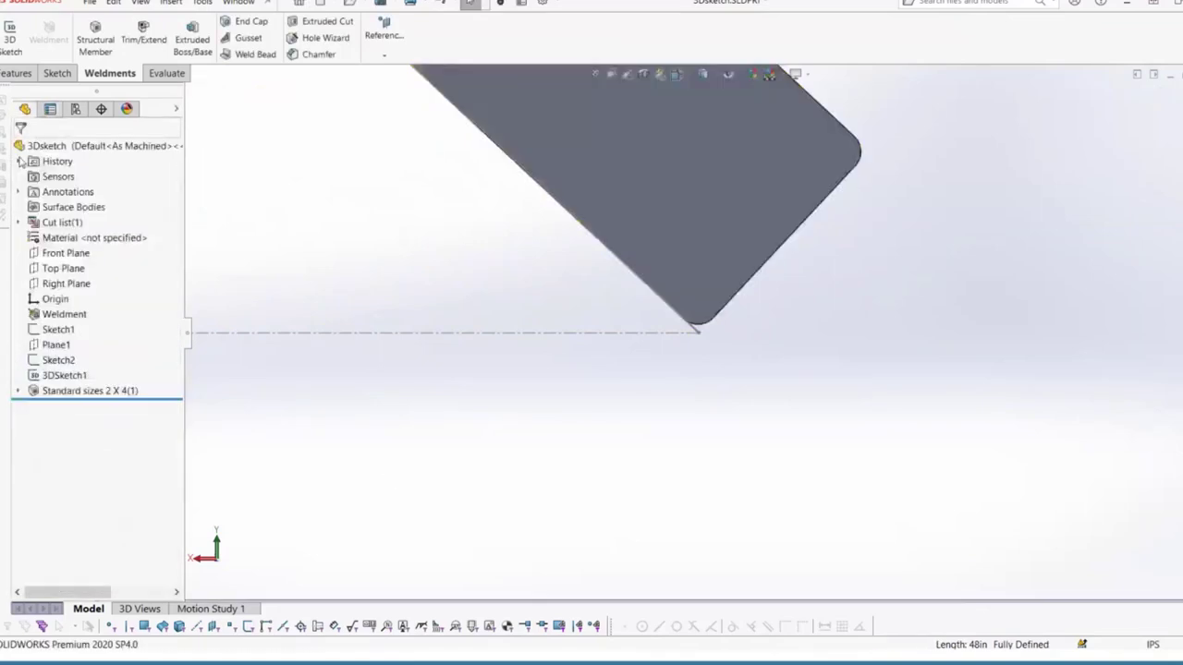
Step: In the Main View, start a Curve Driven Pattern along the upper arc of Sketch1 with a spacing of 4 in
{"action": "left_click", "coordinate": [690, 82]}
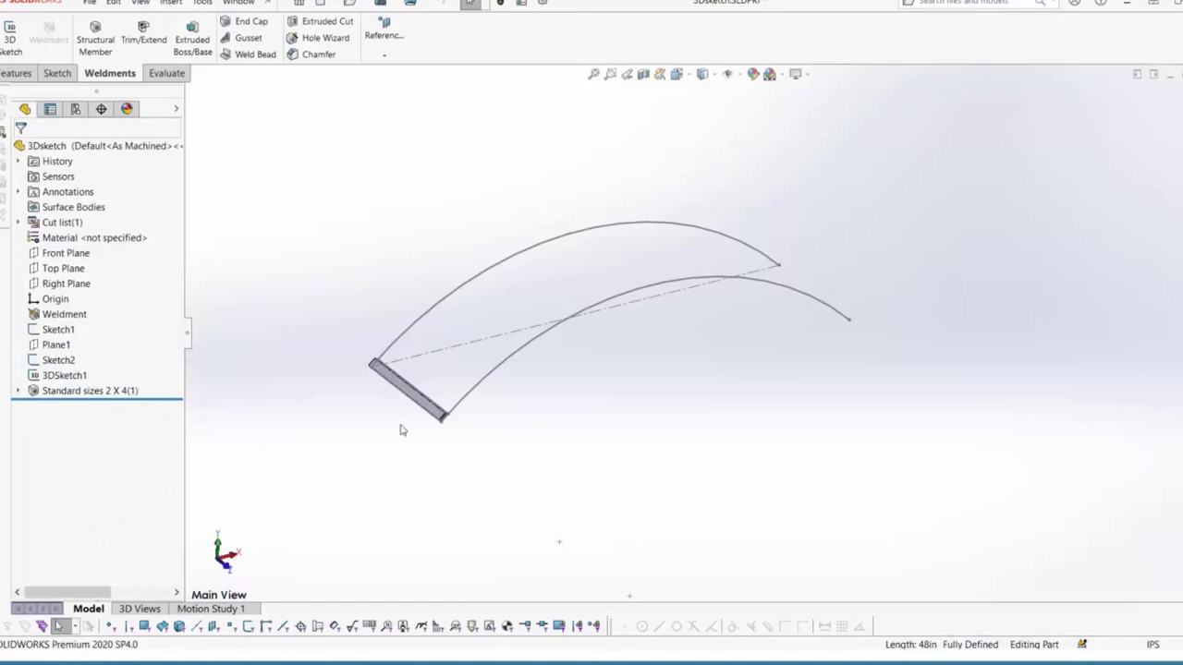
{"action": "left_click", "coordinate": [431, 414]}
{"action": "left_click", "coordinate": [13, 74]}
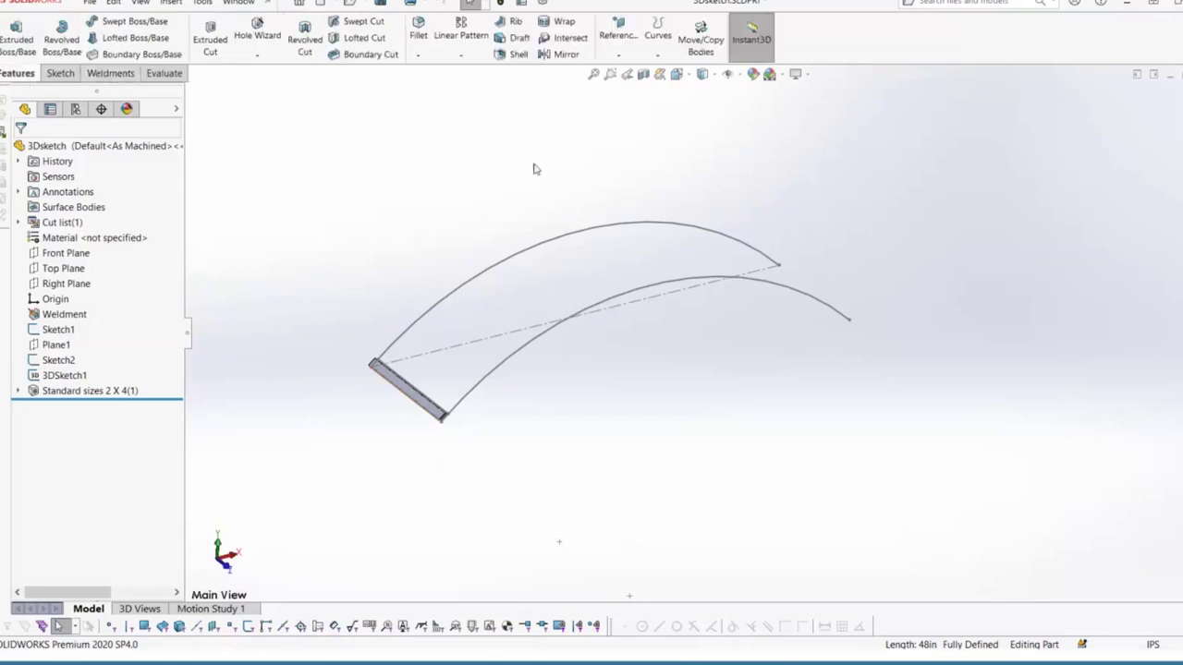
{"action": "left_click", "coordinate": [468, 59]}
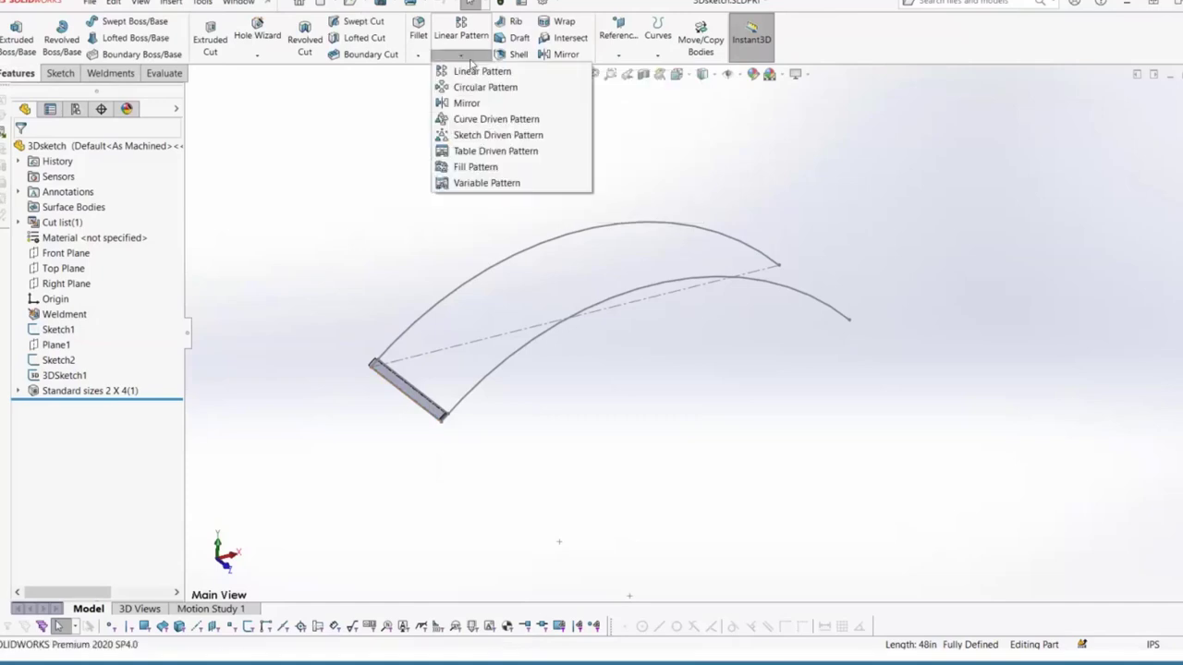
{"action": "left_click", "coordinate": [536, 119]}
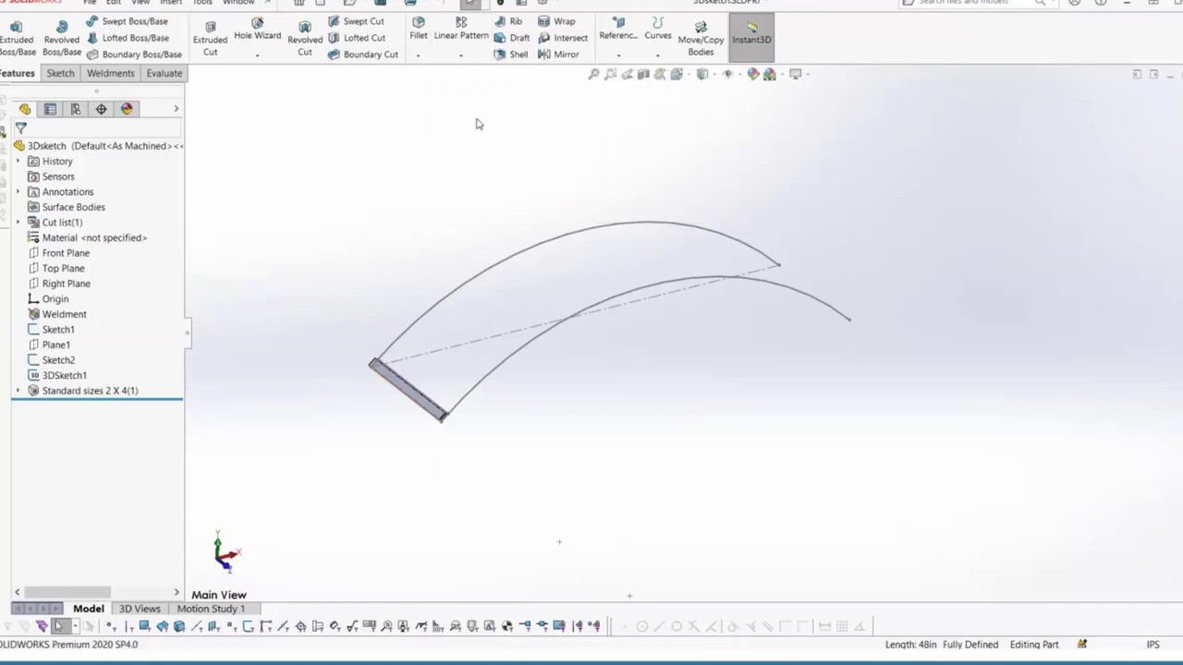
{"action": "left_click", "coordinate": [489, 275]}
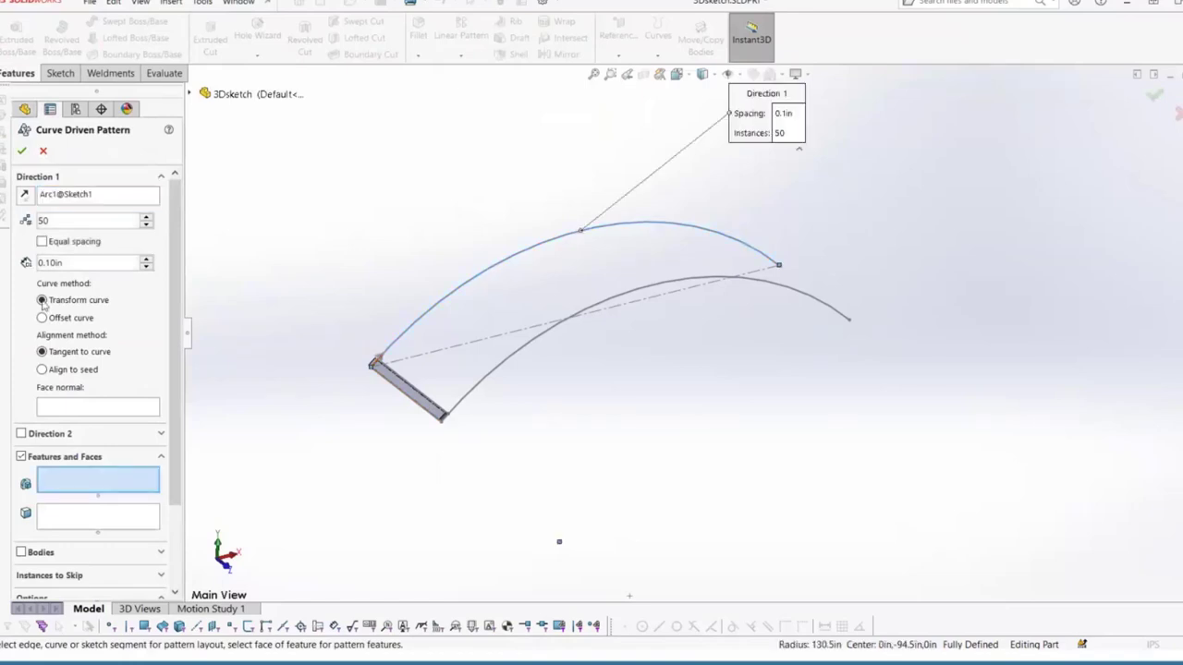
{"action": "double_click", "coordinate": [66, 262]}
{"action": "type", "text": "4"}
{"action": "key", "text": "Return"}
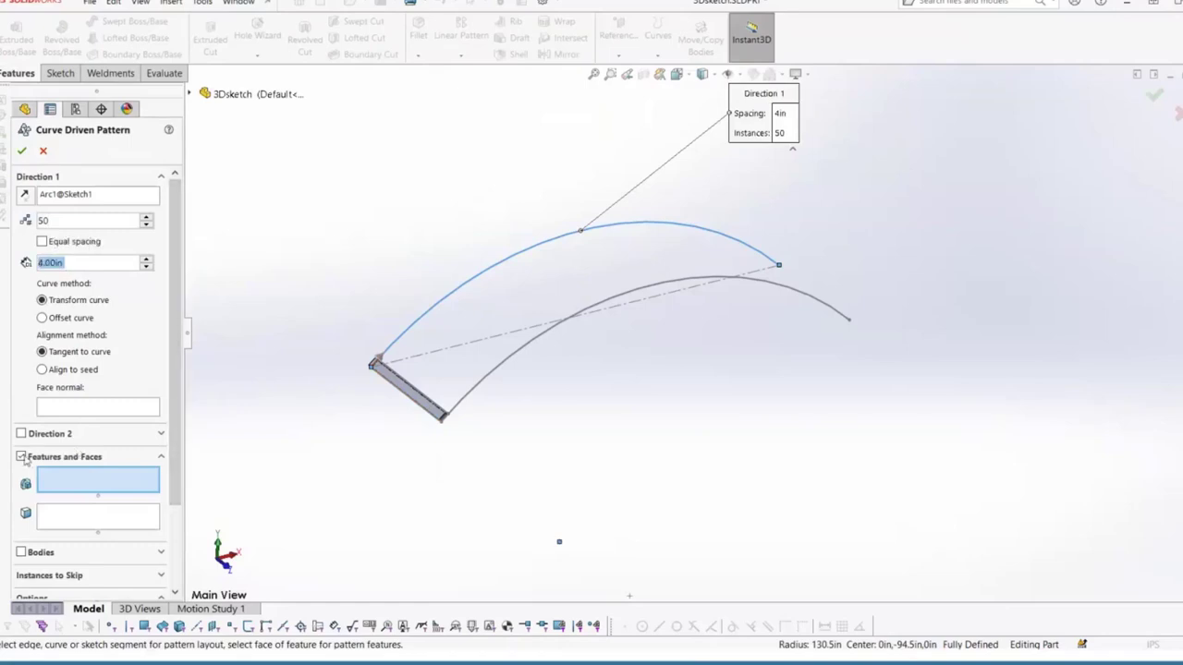
Step: Pattern the 2 x 4 board as a body instead of features and faces, and finish the curve driven pattern
{"action": "left_click", "coordinate": [21, 552]}
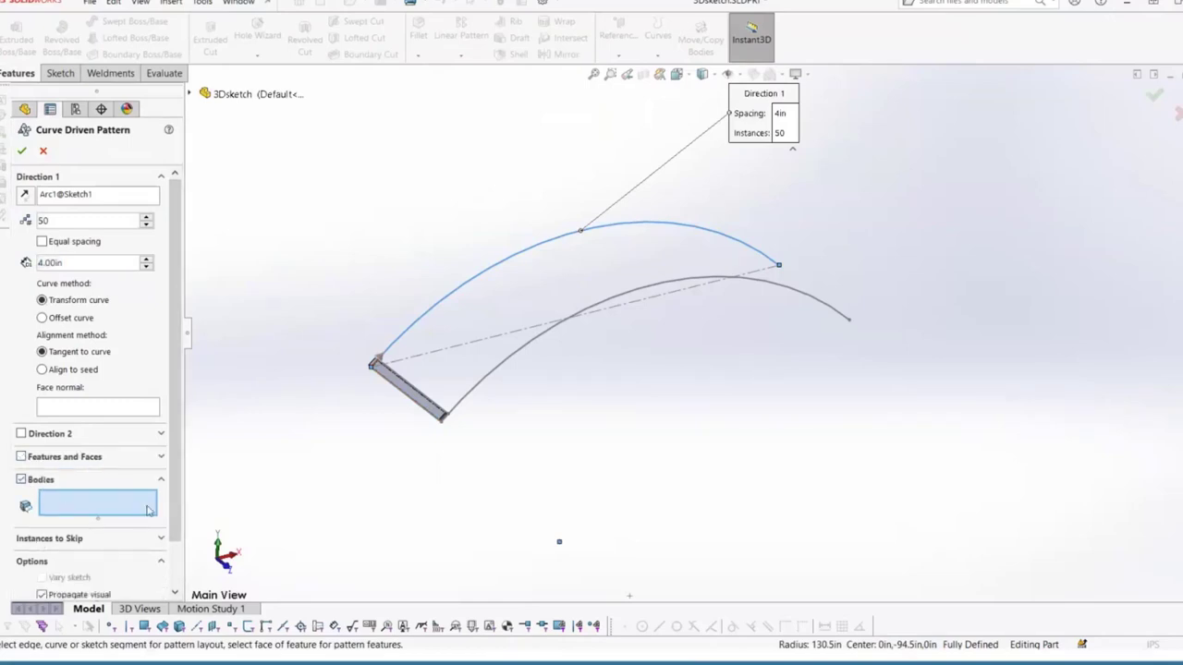
{"action": "left_click", "coordinate": [405, 389]}
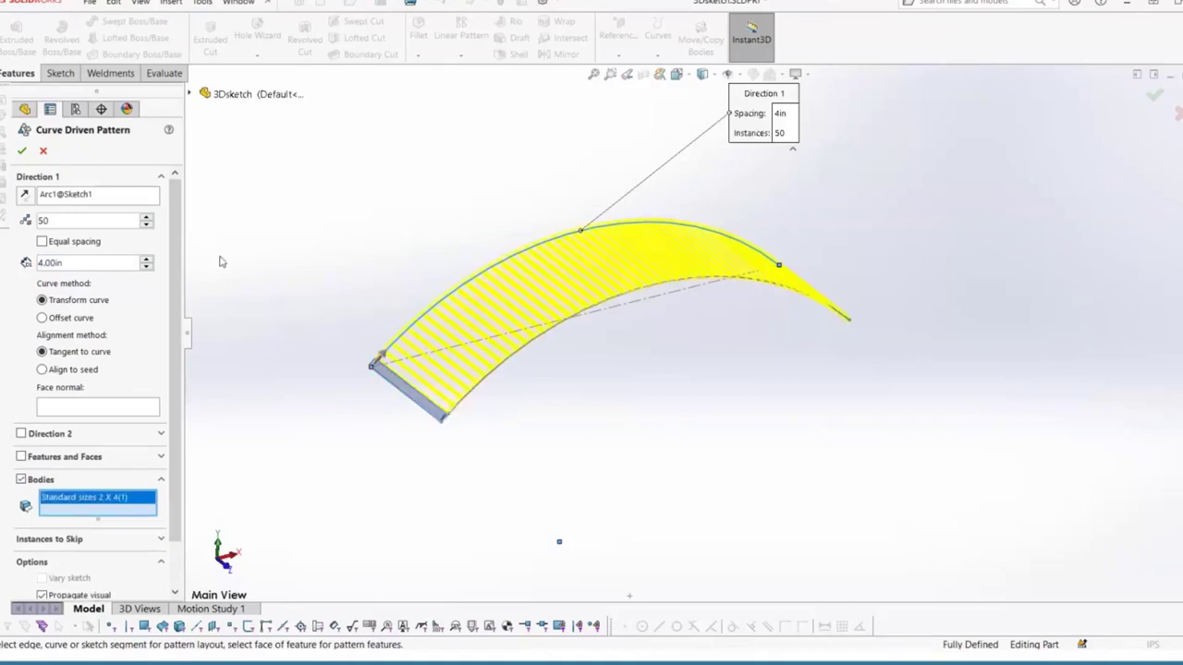
{"action": "left_click", "coordinate": [21, 150]}
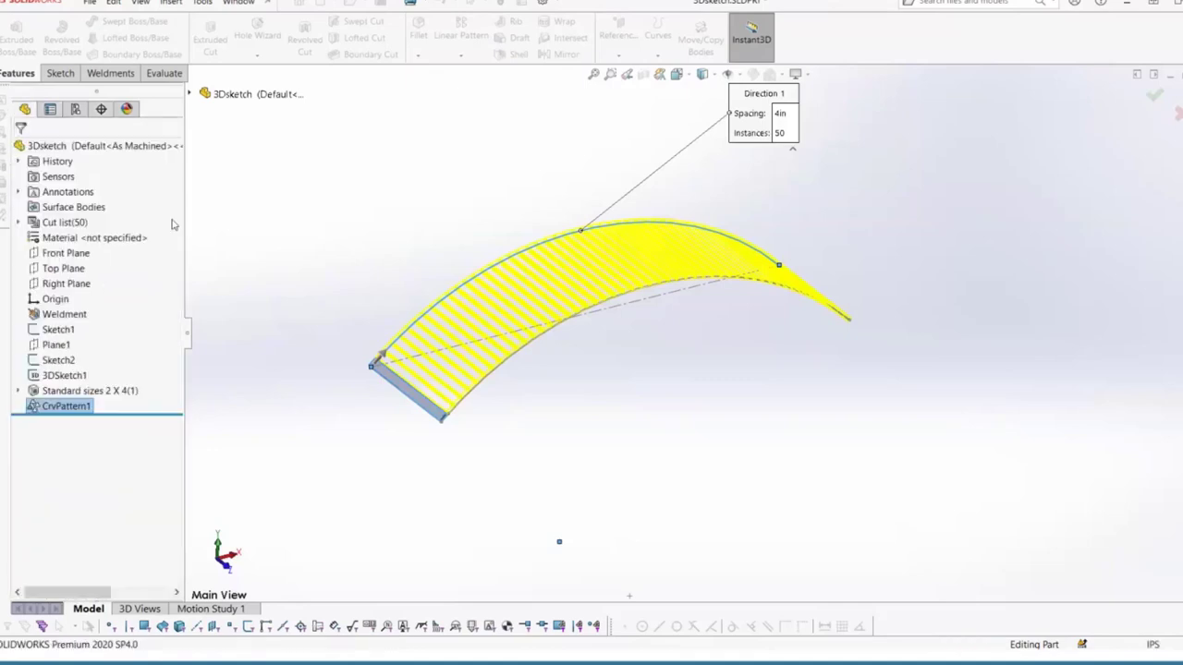
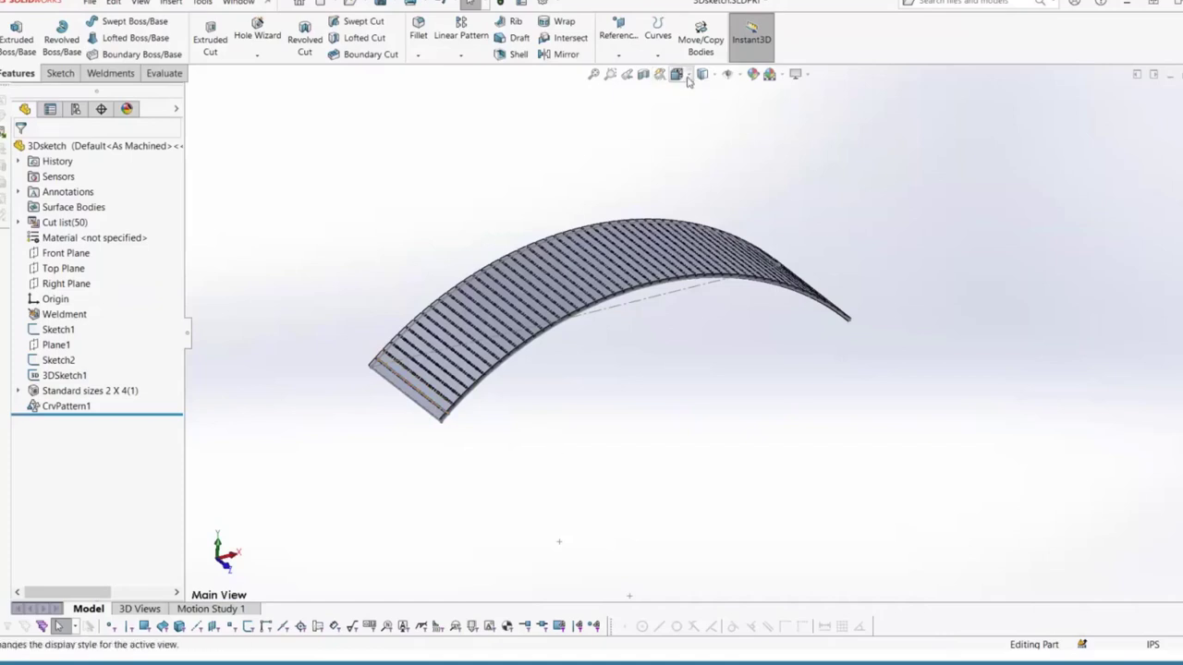
Step: Change the slat pattern's curve method to Offset curve after viewing it in the Pattern Problem view, and return to the Main View
{"action": "left_click", "coordinate": [687, 79]}
{"action": "left_click", "coordinate": [706, 201]}
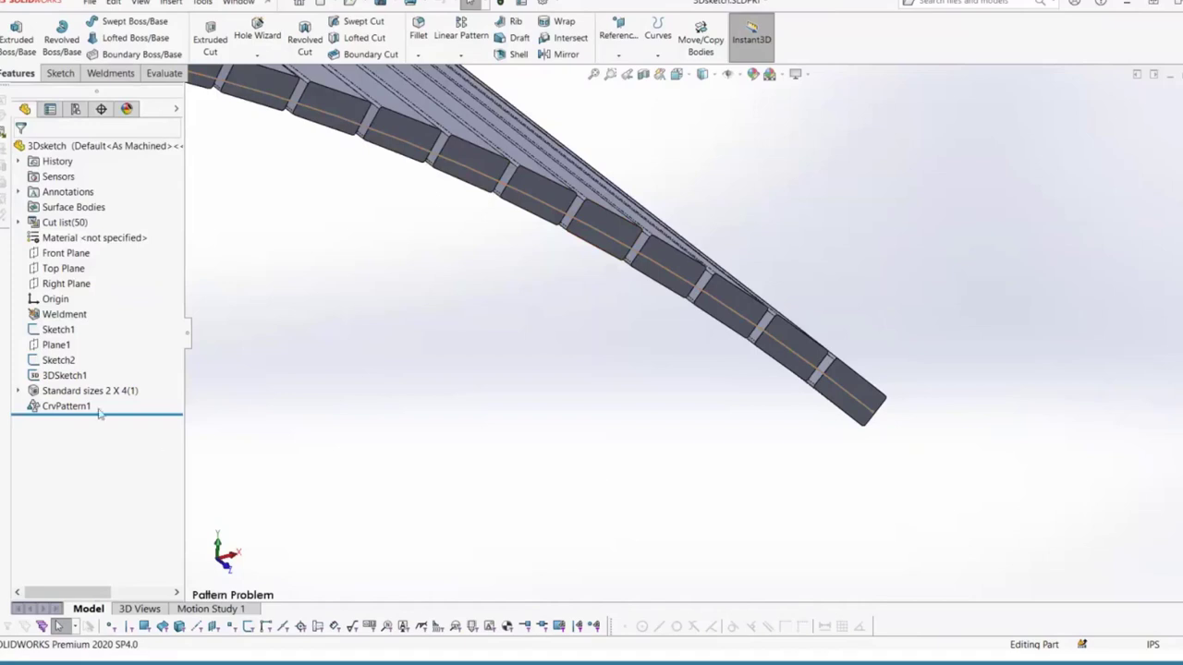
{"action": "left_click", "coordinate": [70, 406]}
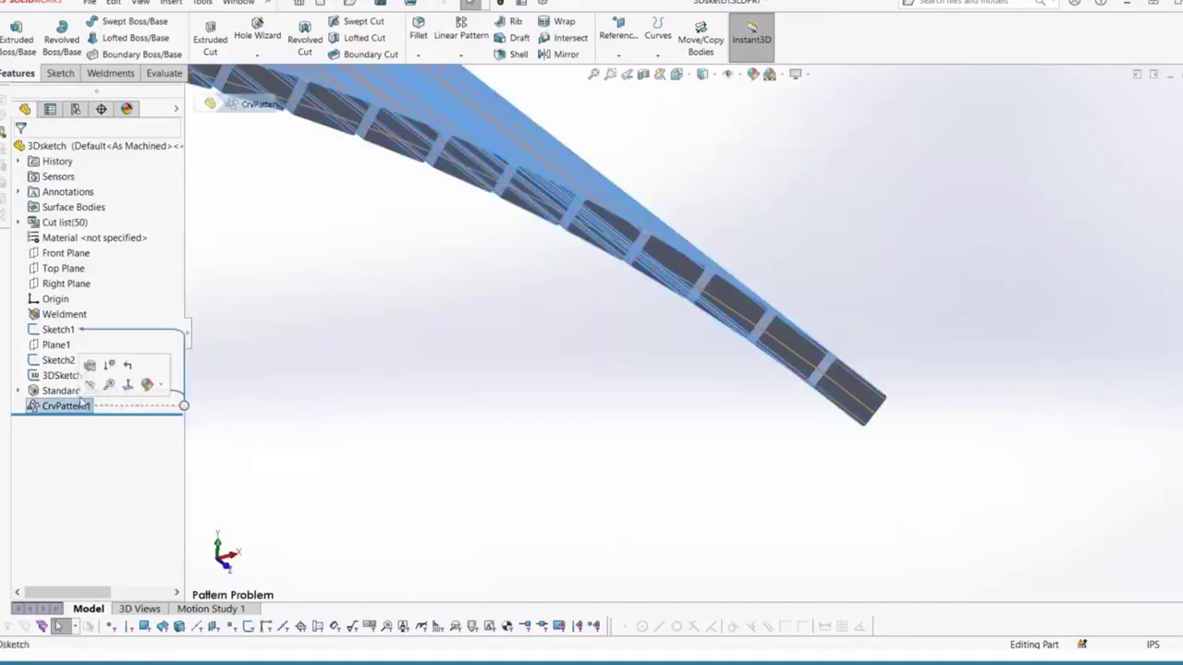
{"action": "left_click", "coordinate": [89, 368]}
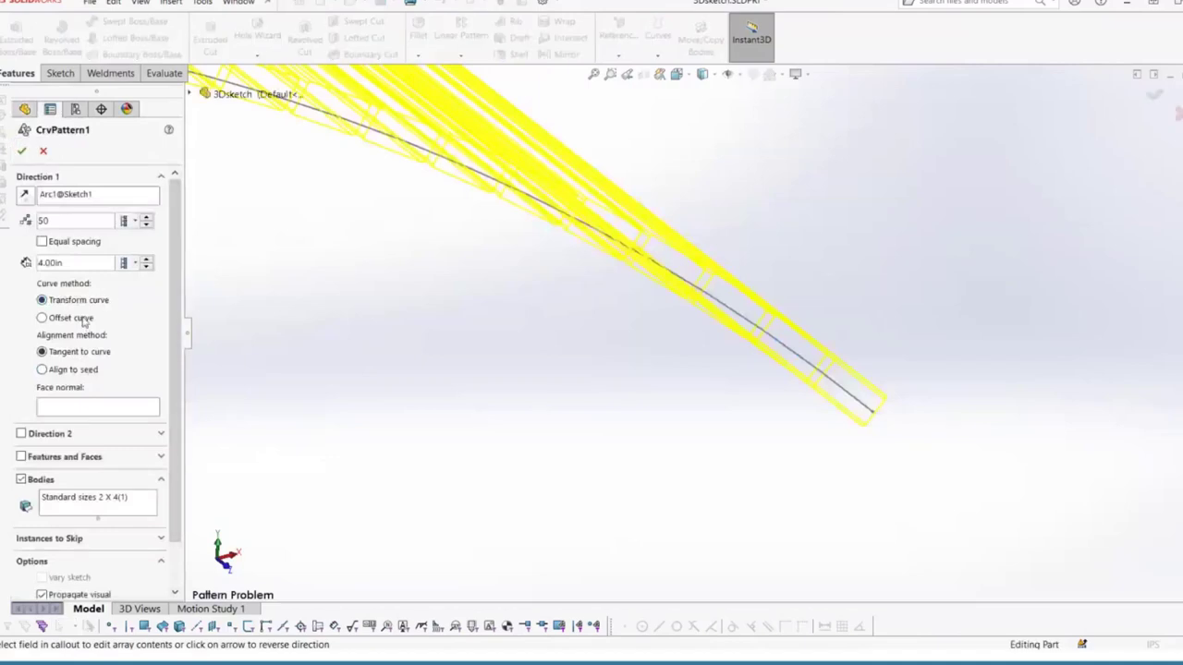
{"action": "left_click", "coordinate": [84, 319]}
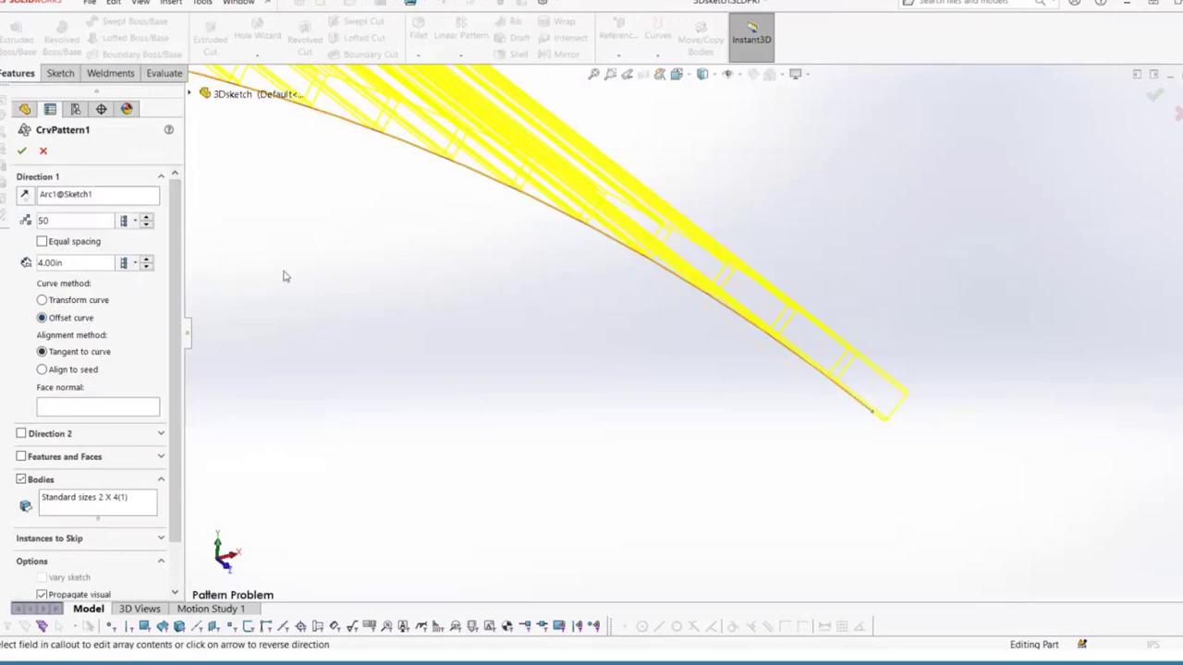
{"action": "left_click", "coordinate": [21, 149]}
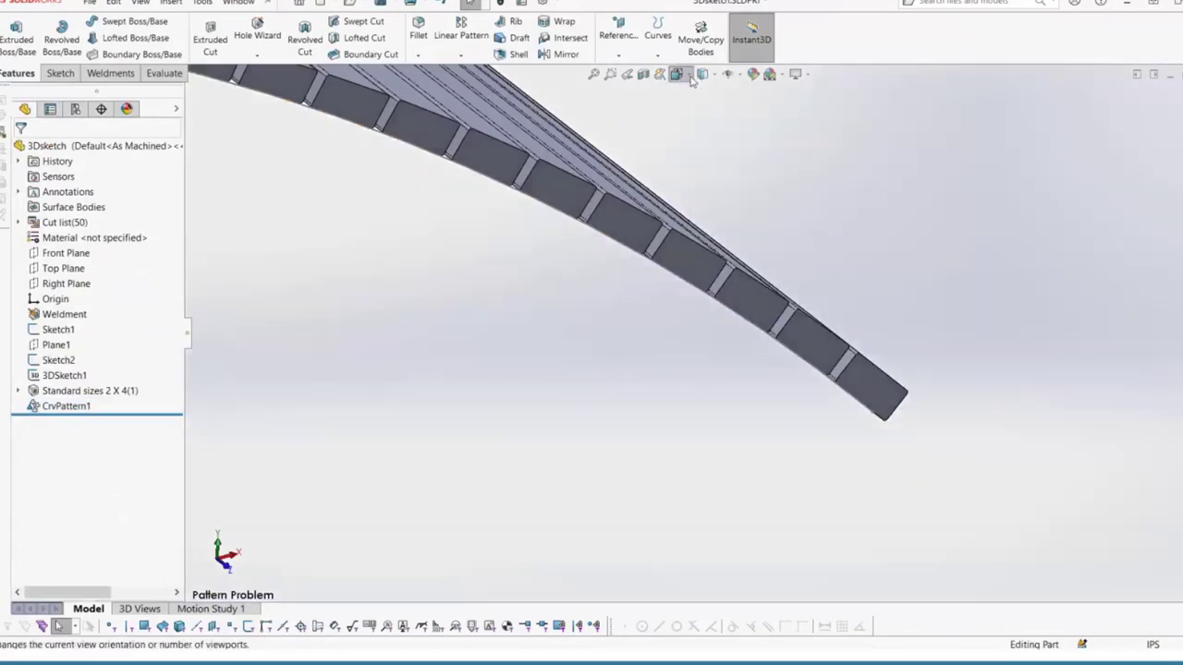
{"action": "left_click", "coordinate": [689, 77]}
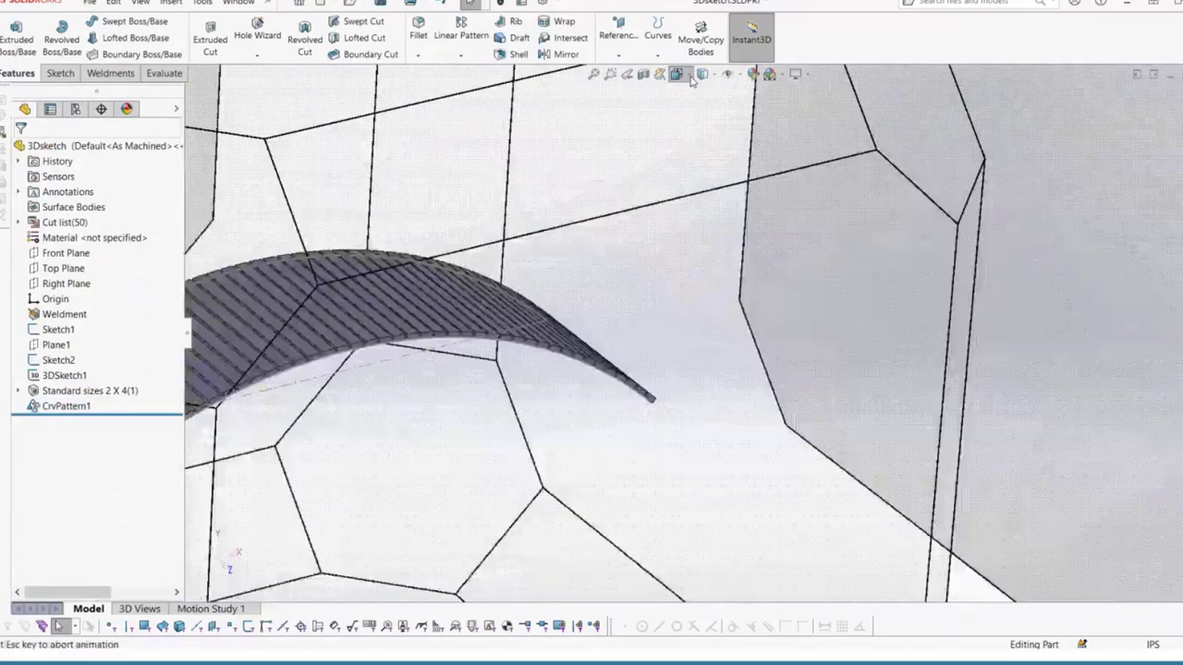
{"action": "left_click", "coordinate": [921, 448]}
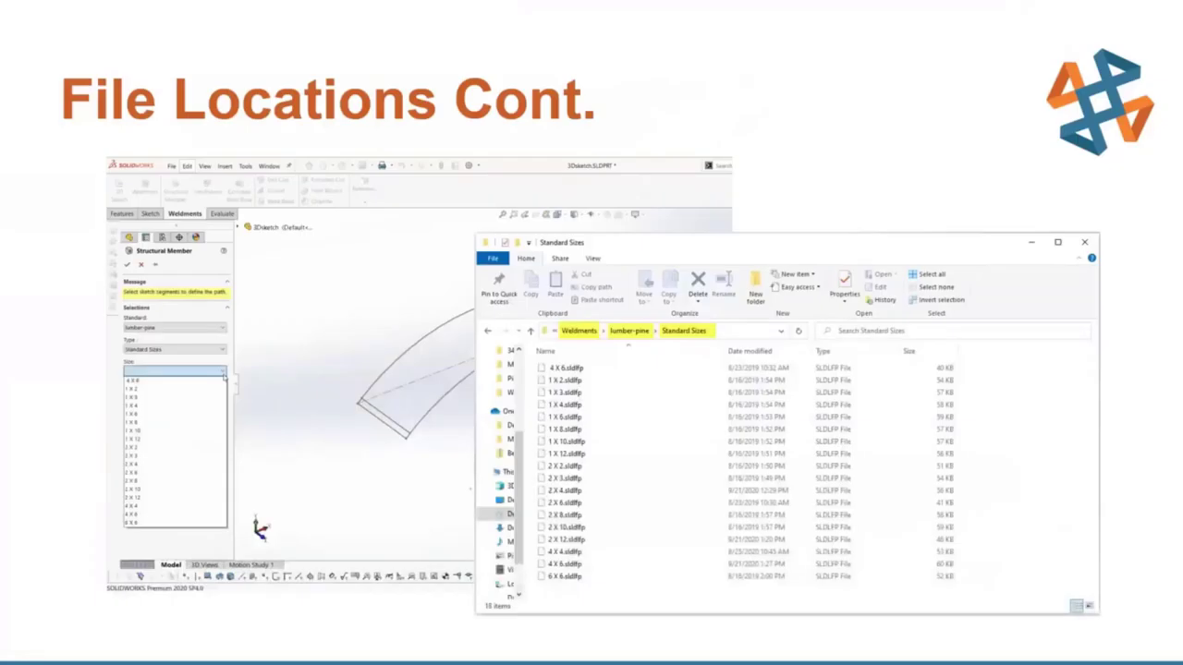
{"action": "key", "text": "Right"}
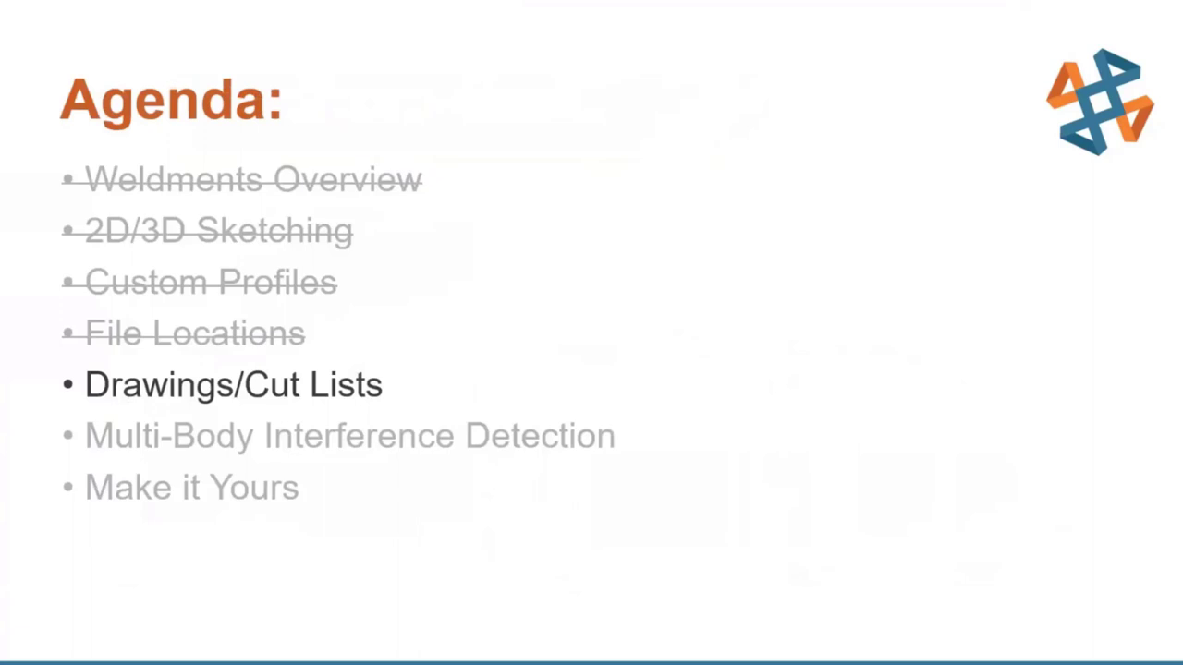
{"action": "key", "text": "Right"}
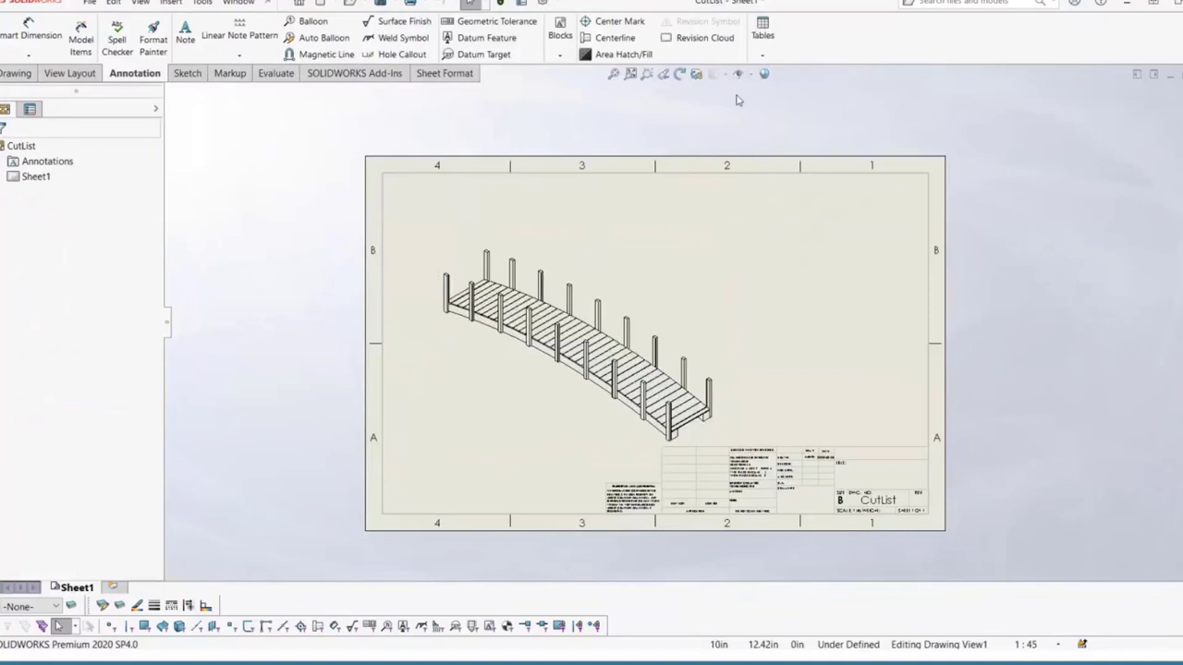
Step: Insert a weldment cut list for the bridge view, using the Default<As Welded> configuration, at the sheet border's upper-left corner
{"action": "left_click", "coordinate": [770, 57]}
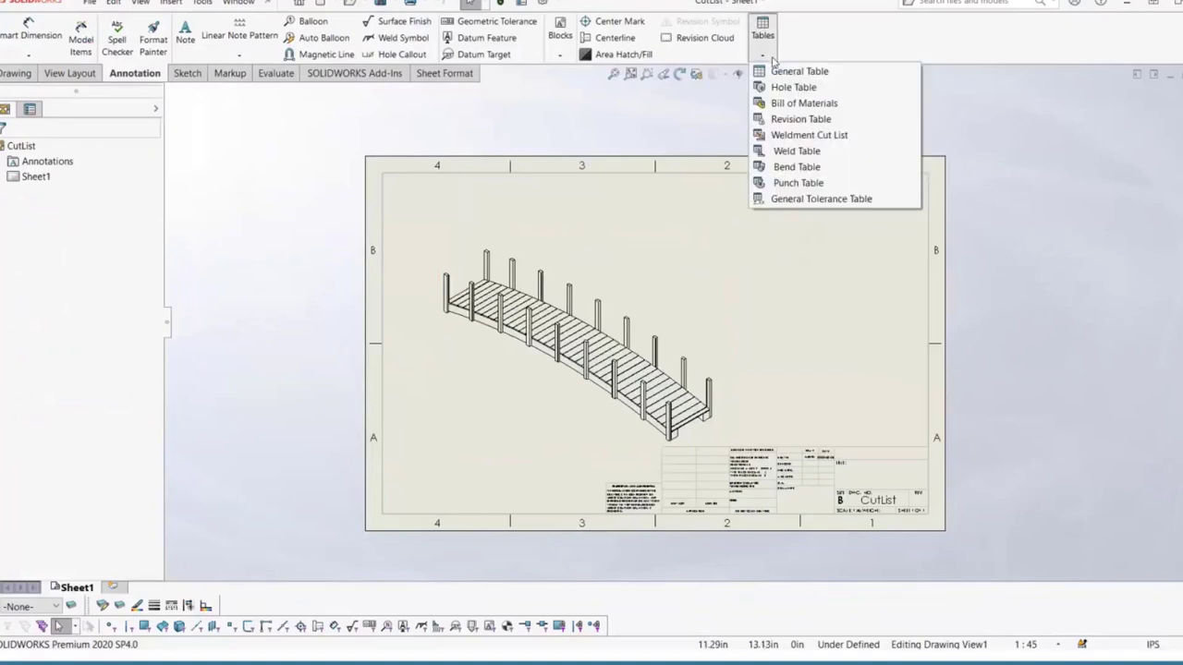
{"action": "left_click", "coordinate": [812, 136]}
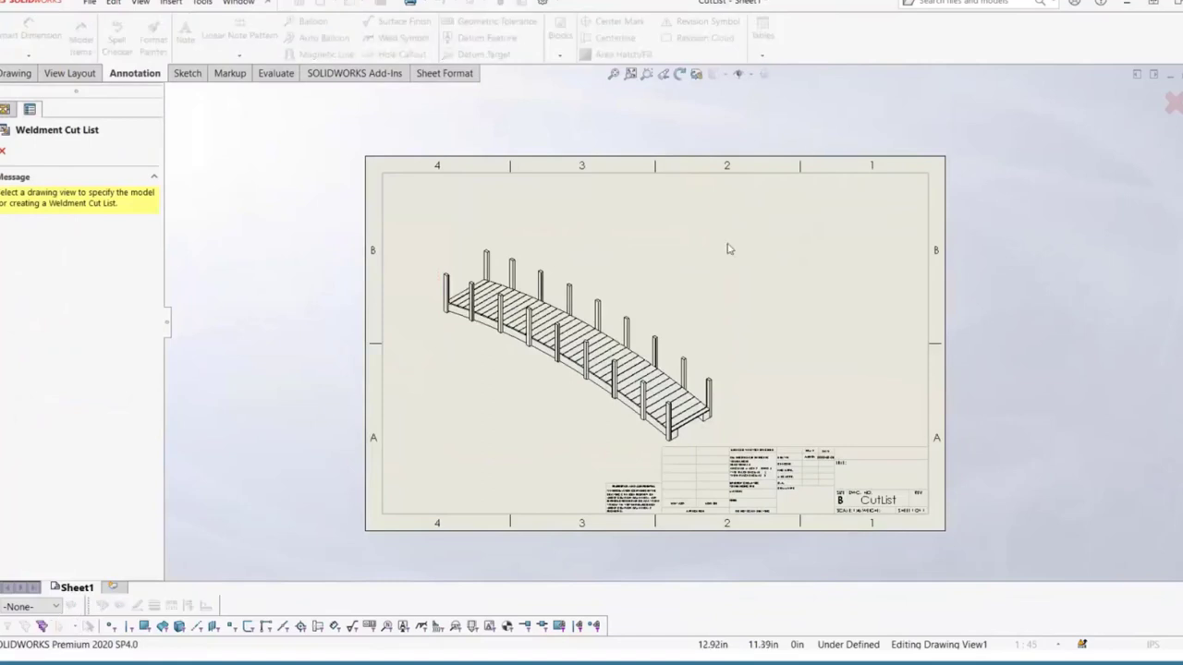
{"action": "left_click", "coordinate": [689, 290]}
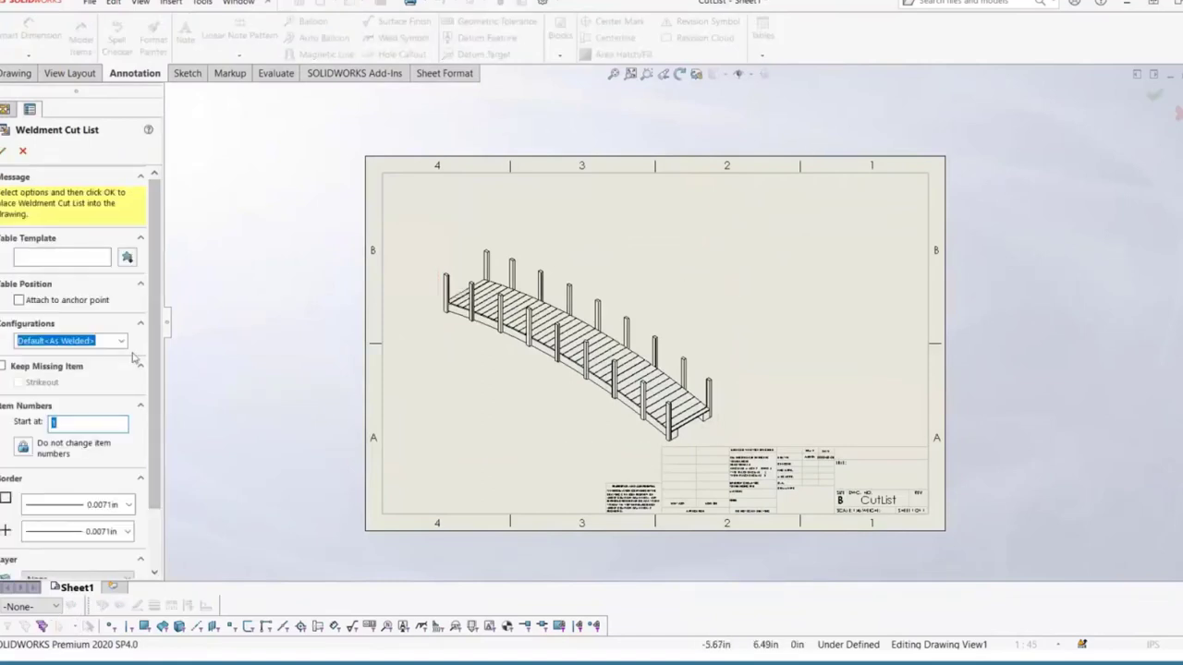
{"action": "mouse_move", "coordinate": [152, 338]}
{"action": "left_mouse_down"}
{"action": "mouse_move", "coordinate": [152, 389]}
{"action": "mouse_move", "coordinate": [152, 338]}
{"action": "left_mouse_up"}
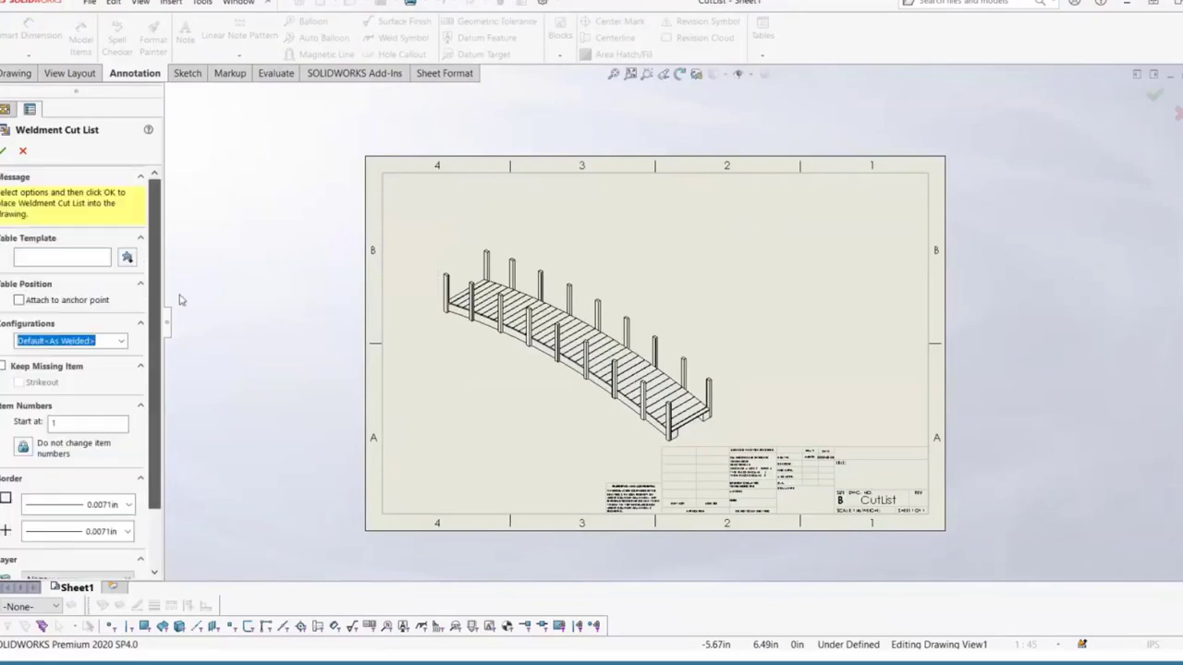
{"action": "left_click", "coordinate": [3, 150]}
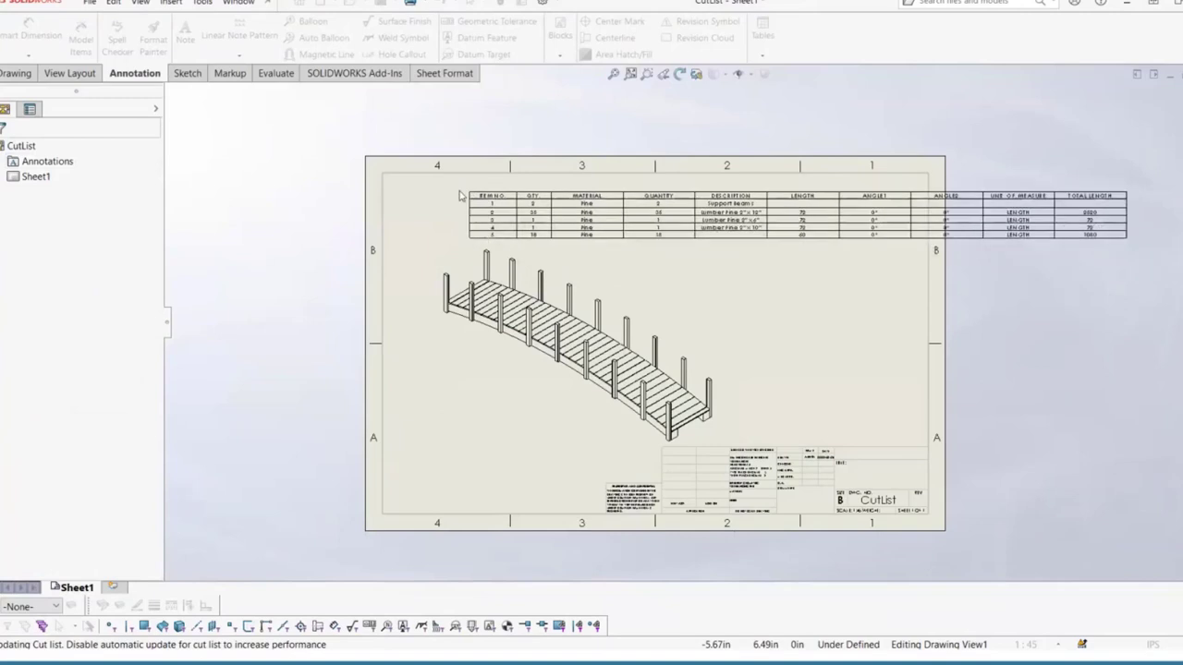
{"action": "left_click", "coordinate": [408, 191]}
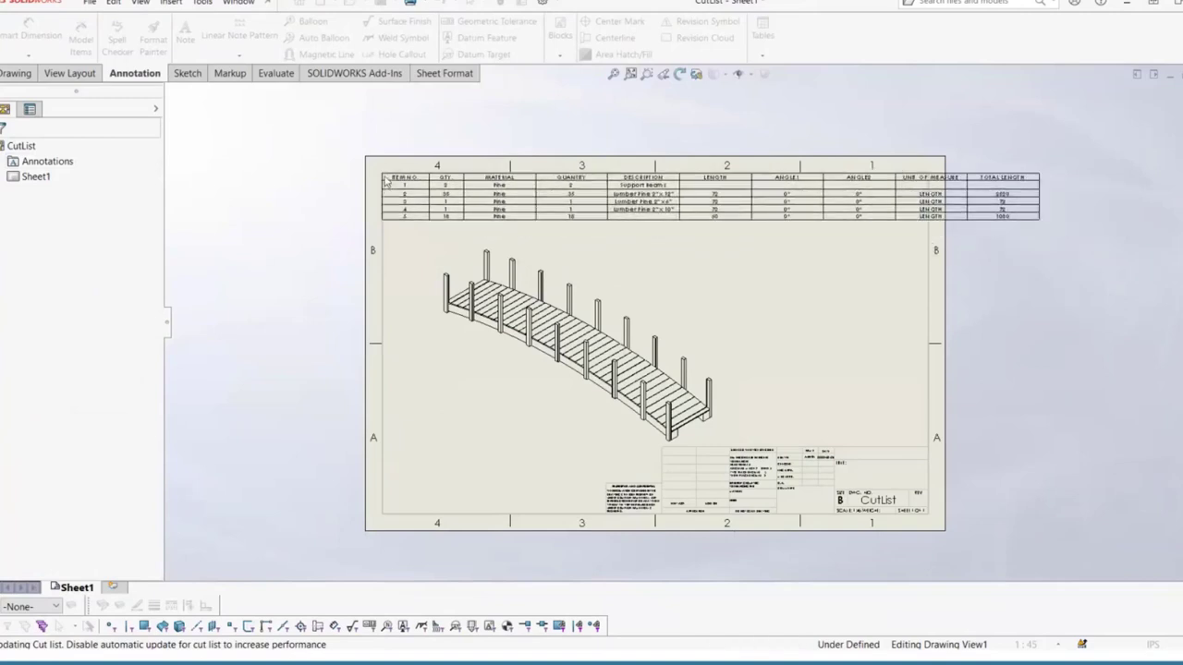
Step: Narrow the weldment cut list table so it fits within the width of the sheet border
{"action": "left_click_drag", "start_coordinate": [1036, 219], "coordinate": [920, 214]}
{"action": "left_click", "coordinate": [919, 215]}
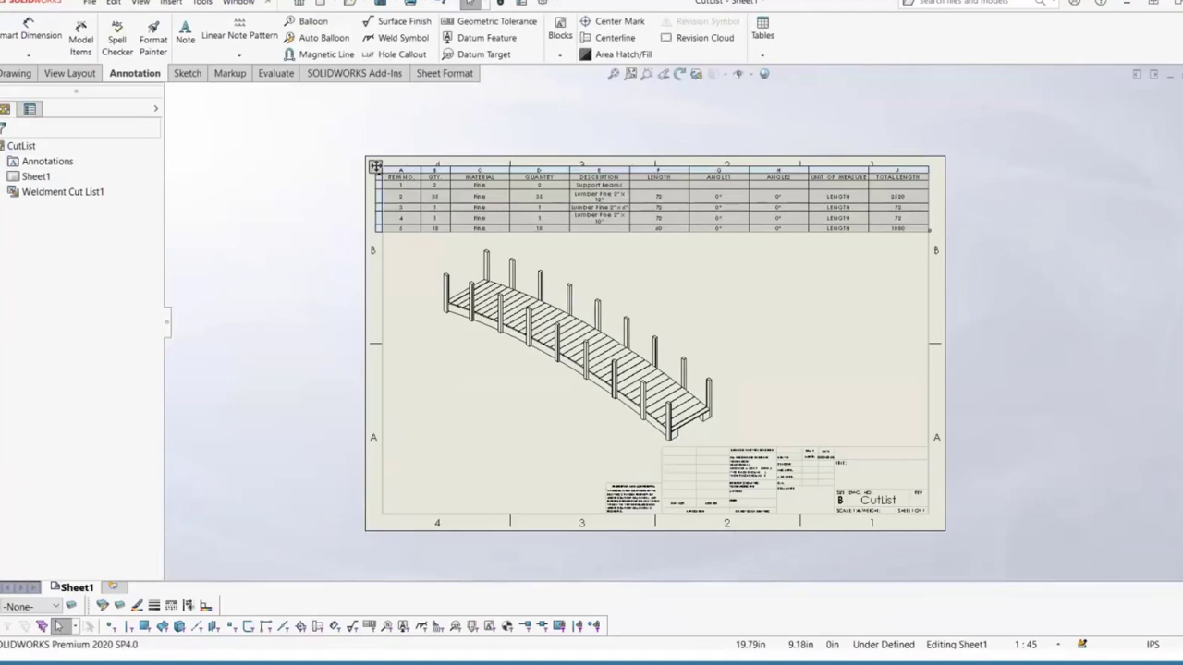
{"action": "left_click", "coordinate": [1057, 240]}
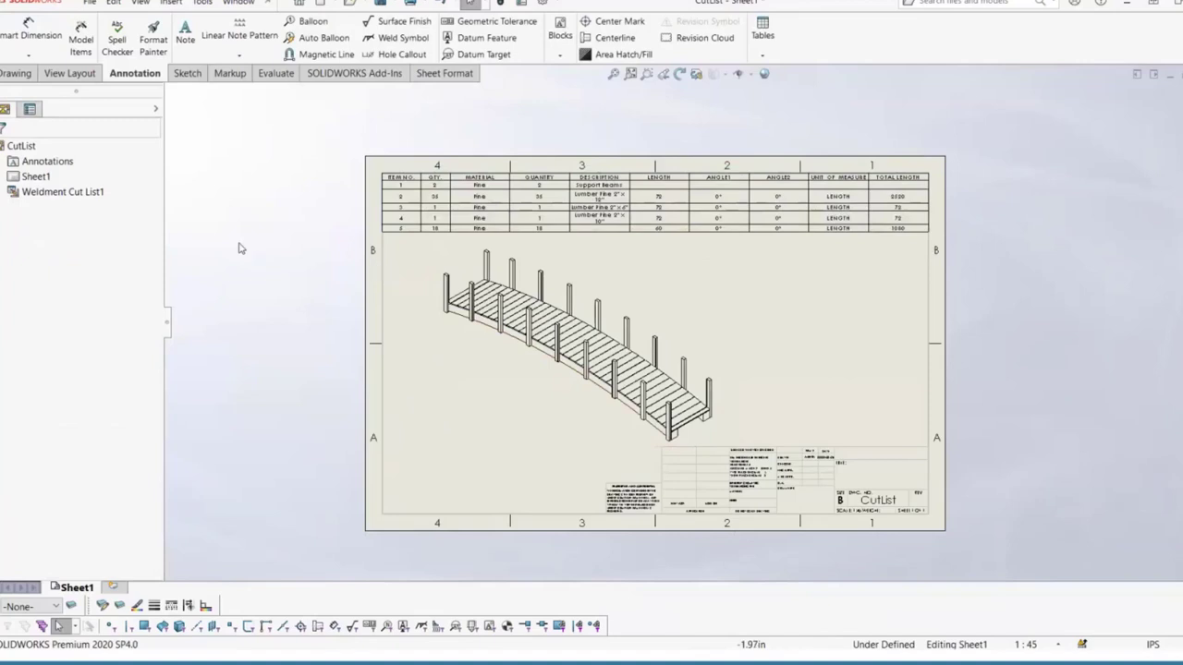
Step: Auto-balloon the bridge drawing view with circular balloons in a square layout
{"action": "left_click", "coordinate": [320, 42]}
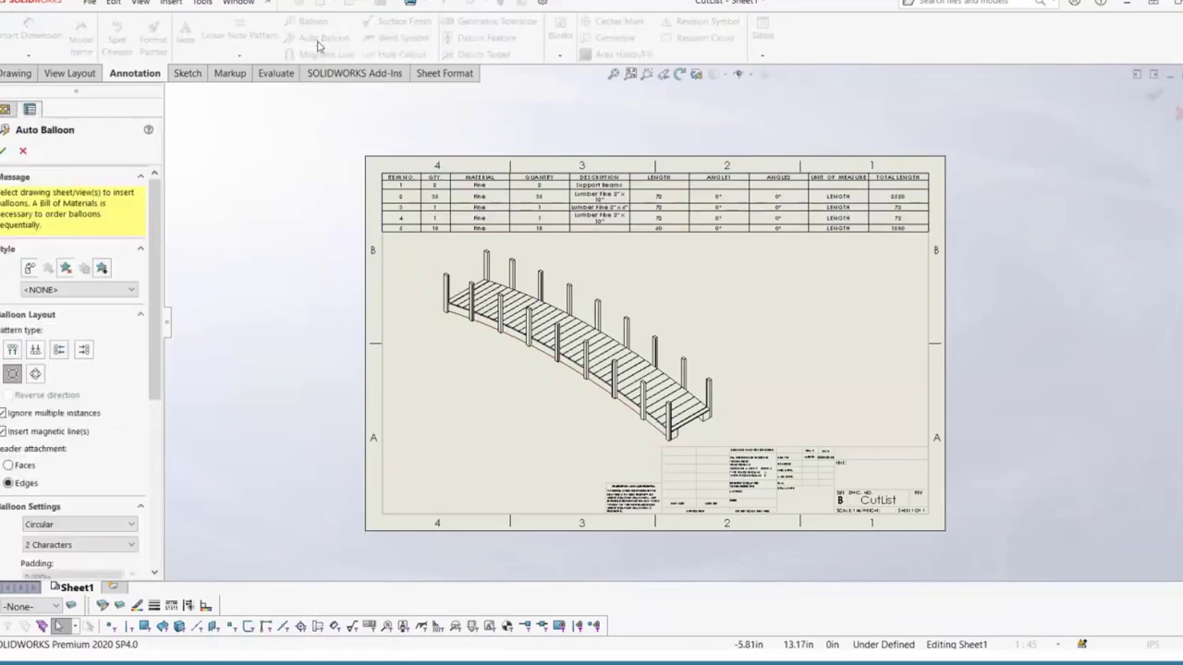
{"action": "left_click", "coordinate": [478, 348]}
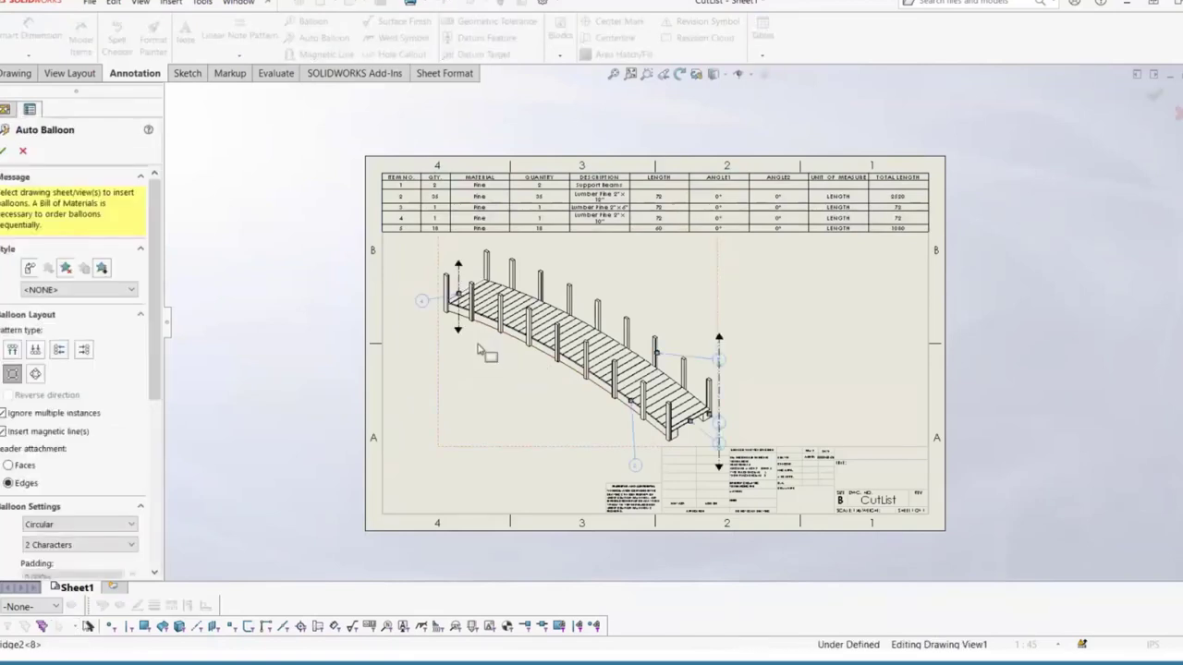
{"action": "left_click", "coordinate": [24, 375]}
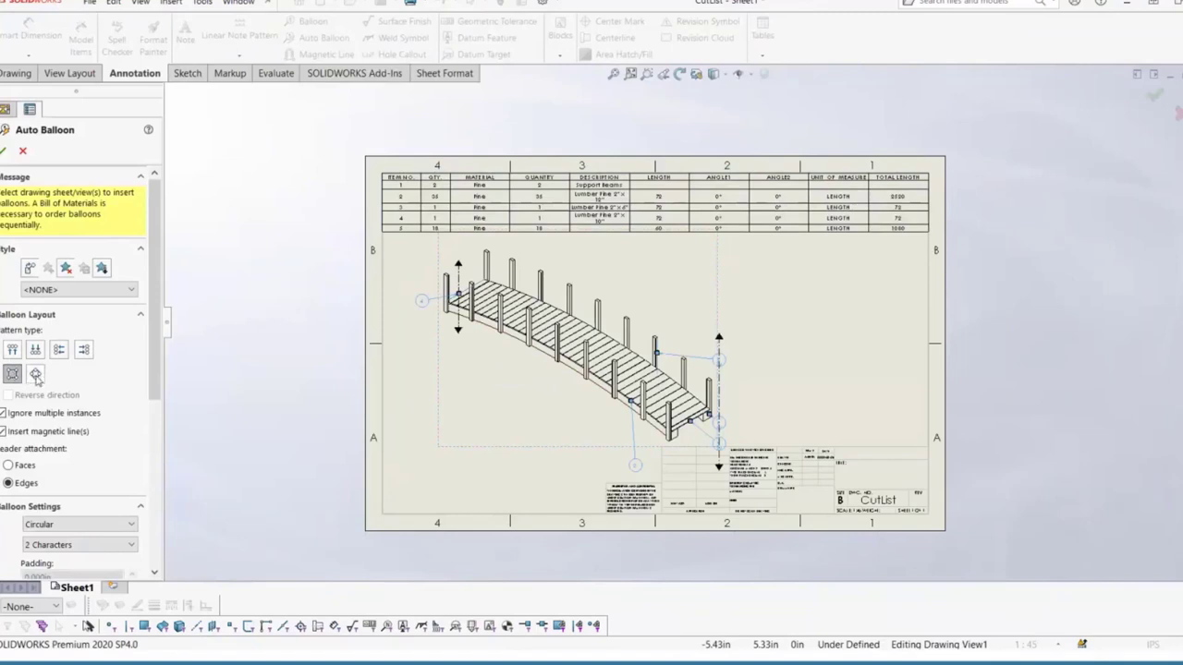
{"action": "left_click", "coordinate": [5, 151]}
{"action": "left_click", "coordinate": [267, 306]}
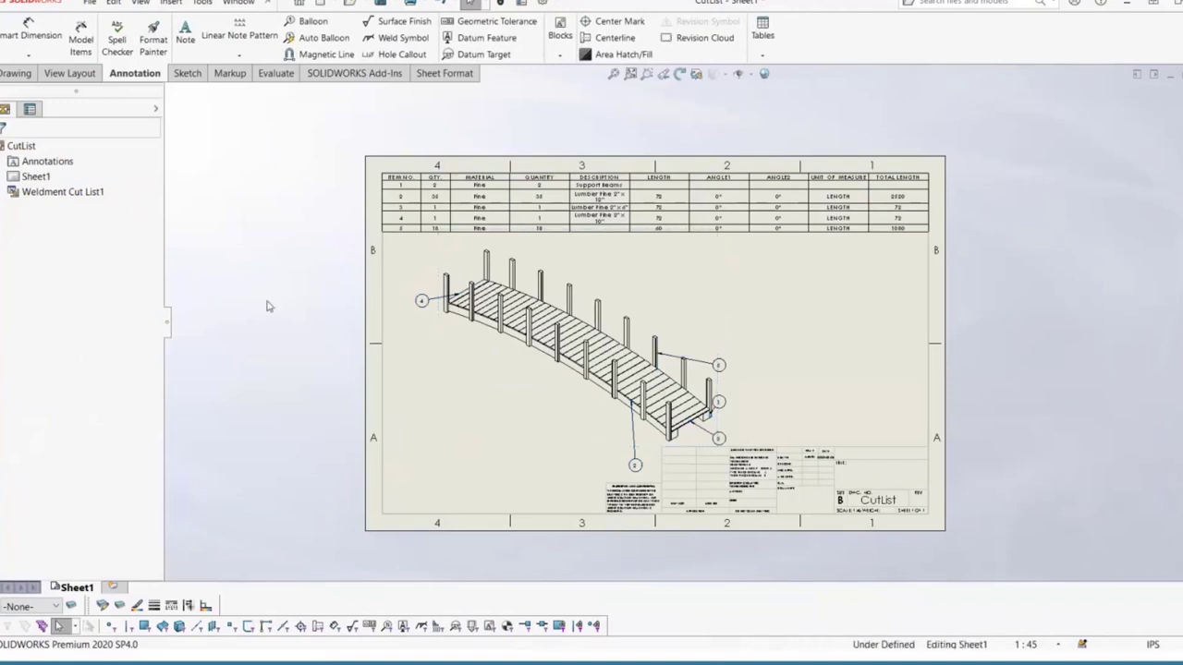
Step: In the bridge2 part, set the Description property of the vertical posts' unnamed cut list item to Lumber Pine 4" x 6"
{"action": "left_click", "coordinate": [402, 228]}
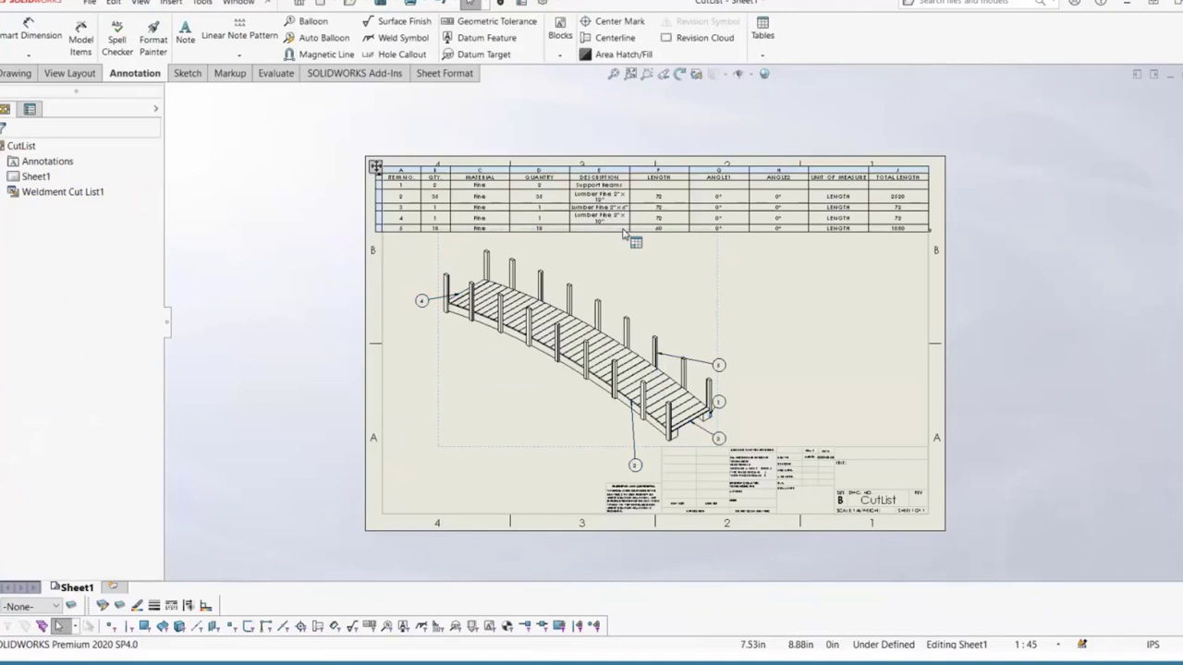
{"action": "left_click", "coordinate": [834, 286]}
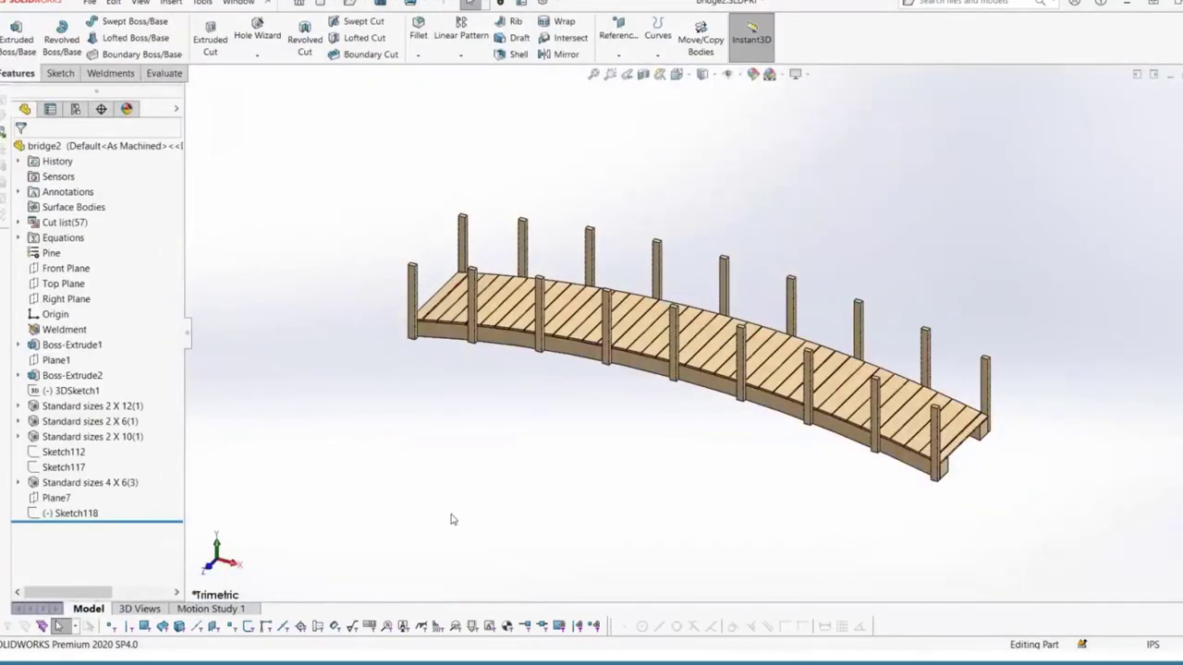
{"action": "left_click", "coordinate": [17, 223]}
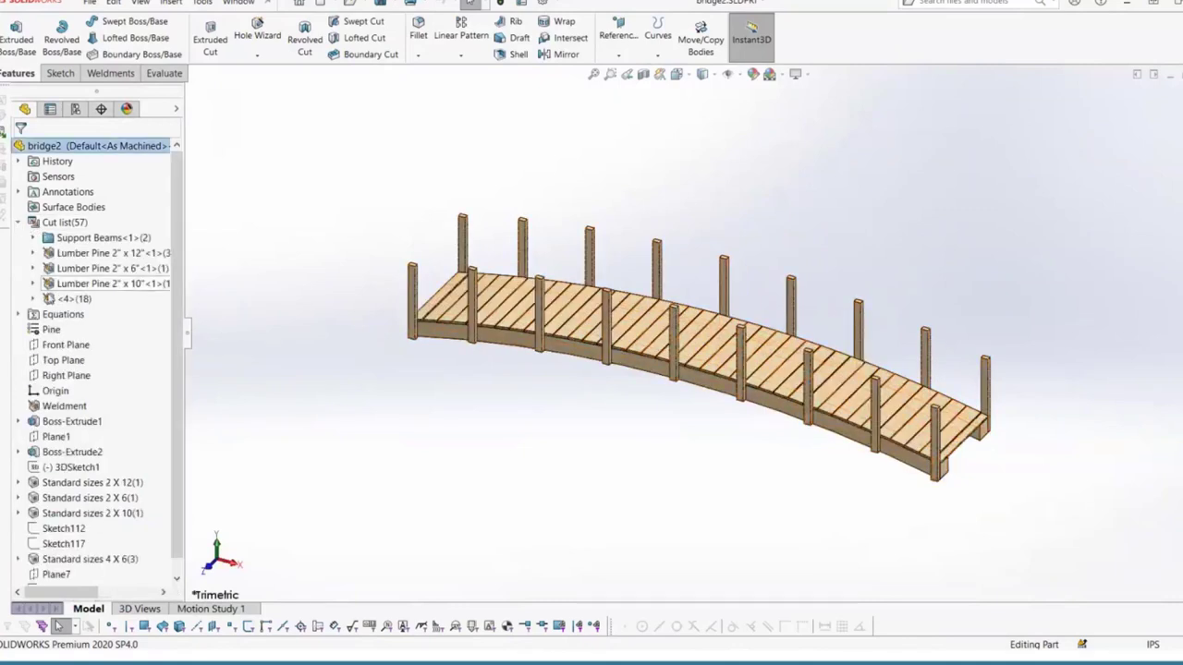
{"action": "right_click", "coordinate": [77, 304]}
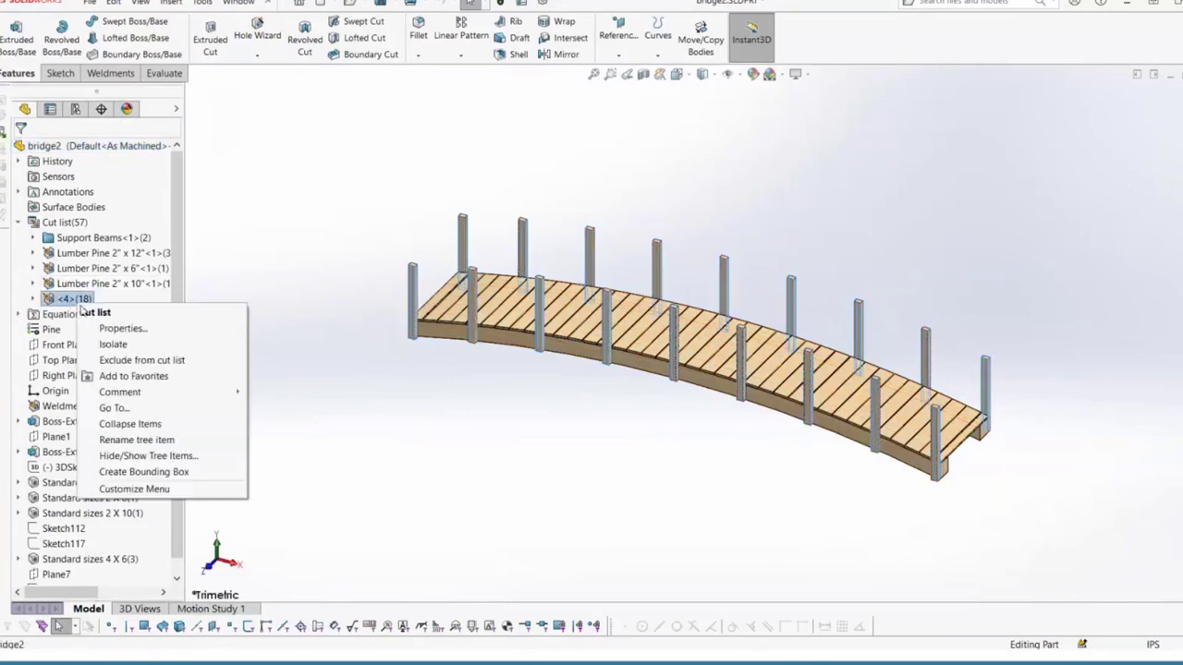
{"action": "left_click", "coordinate": [155, 329]}
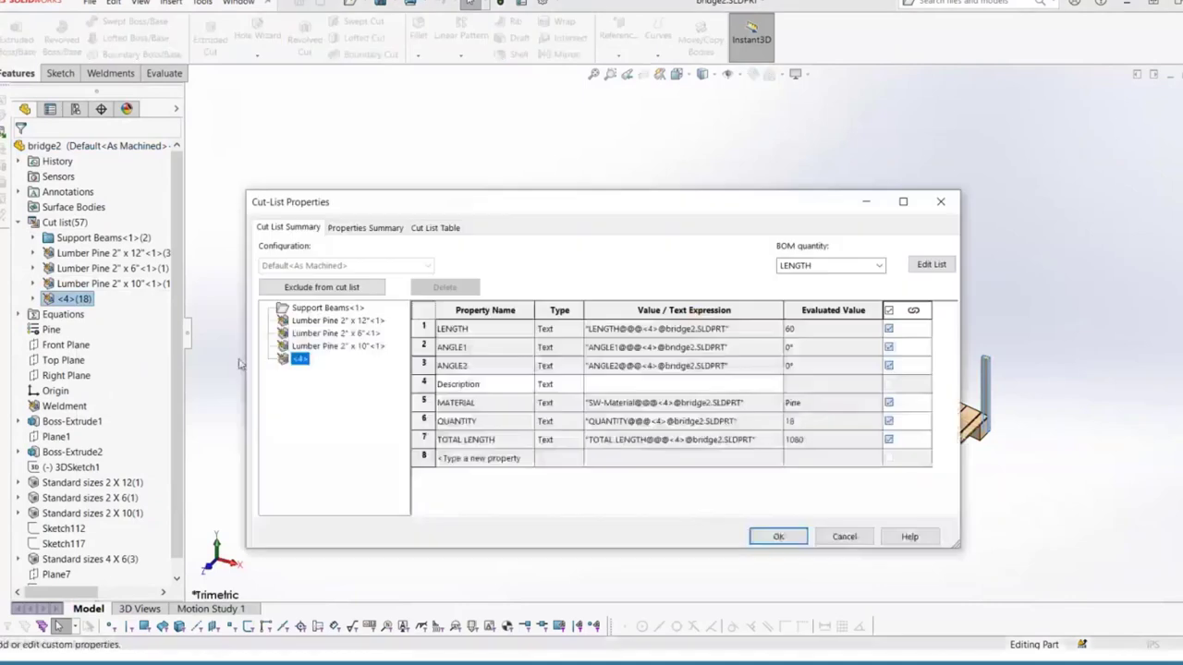
{"action": "left_click", "coordinate": [675, 383]}
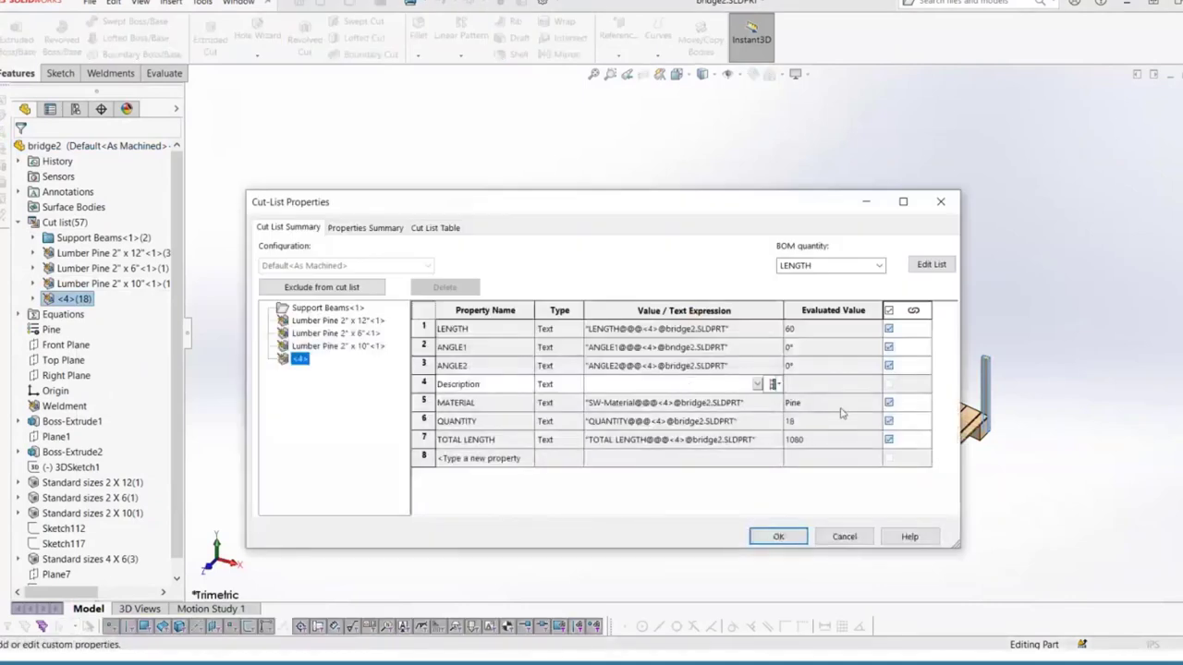
{"action": "type", "text": "Lumber Pine 4\" x 6\""}
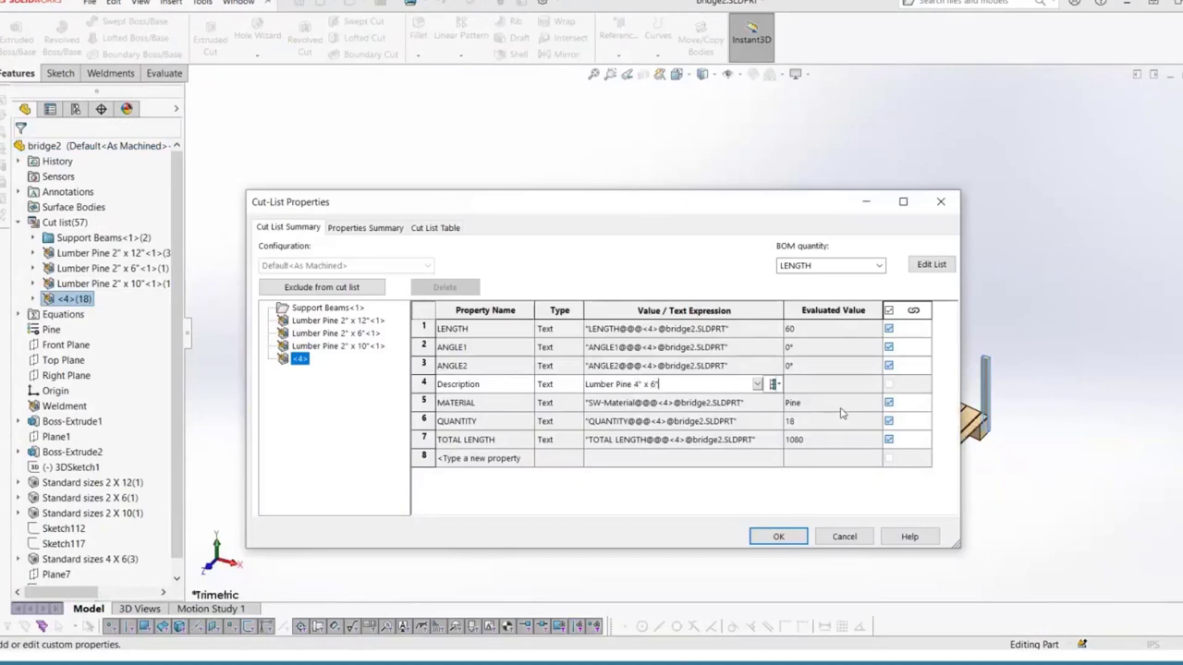
{"action": "left_click", "coordinate": [778, 536]}
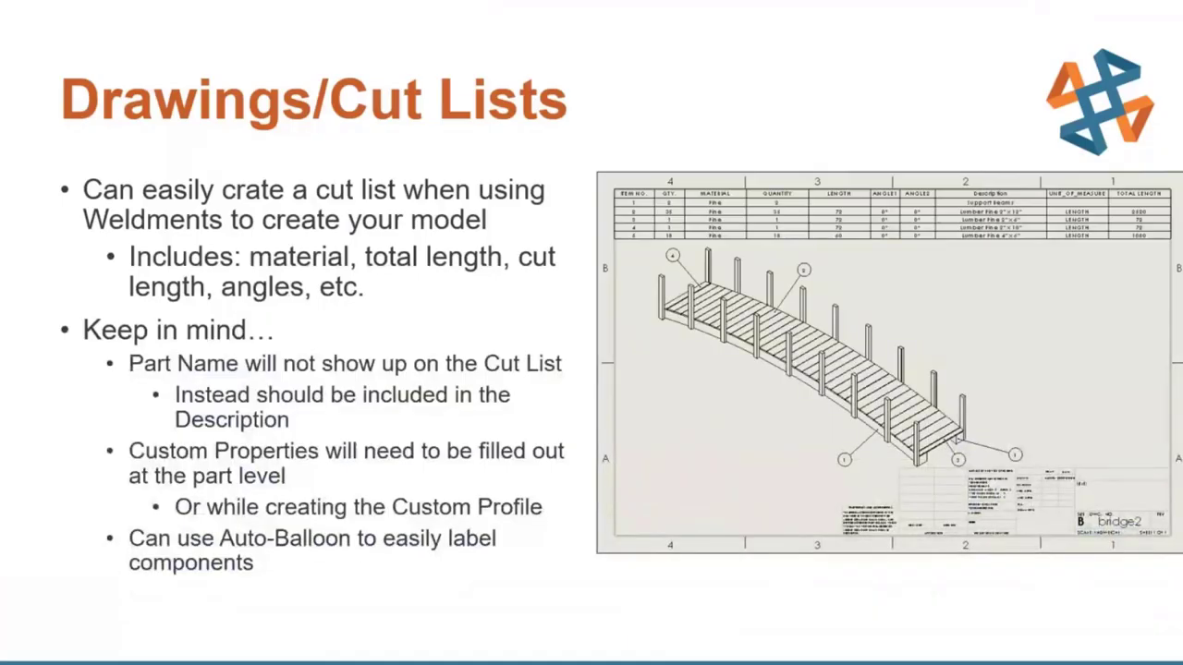
{"action": "key", "text": "Right"}
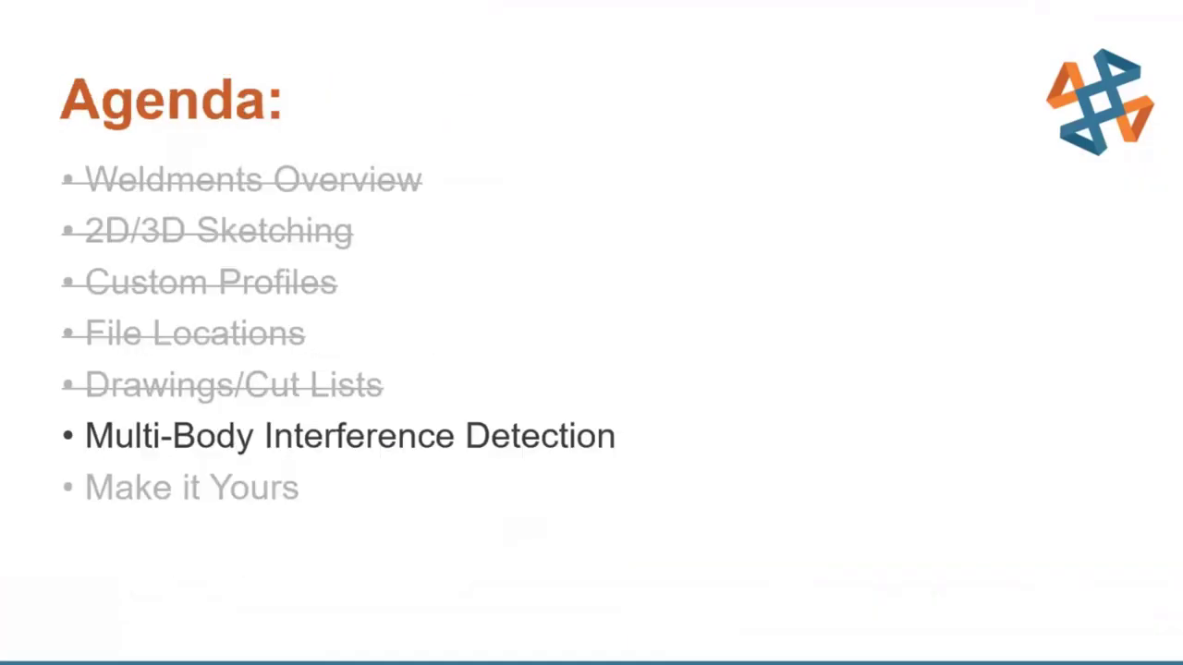
{"action": "key", "text": "Right"}
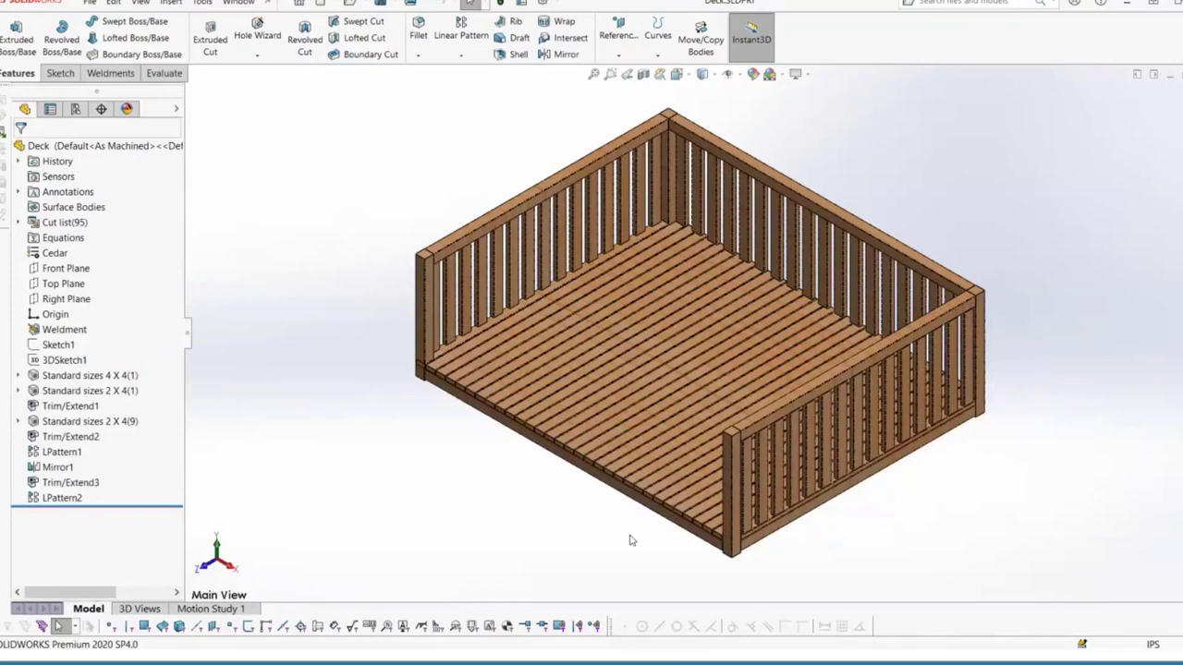
Step: Run Interference Detection on the whole Deck part, expand Interference1, and highlight its 4 X 4 corner post
{"action": "left_click", "coordinate": [165, 74]}
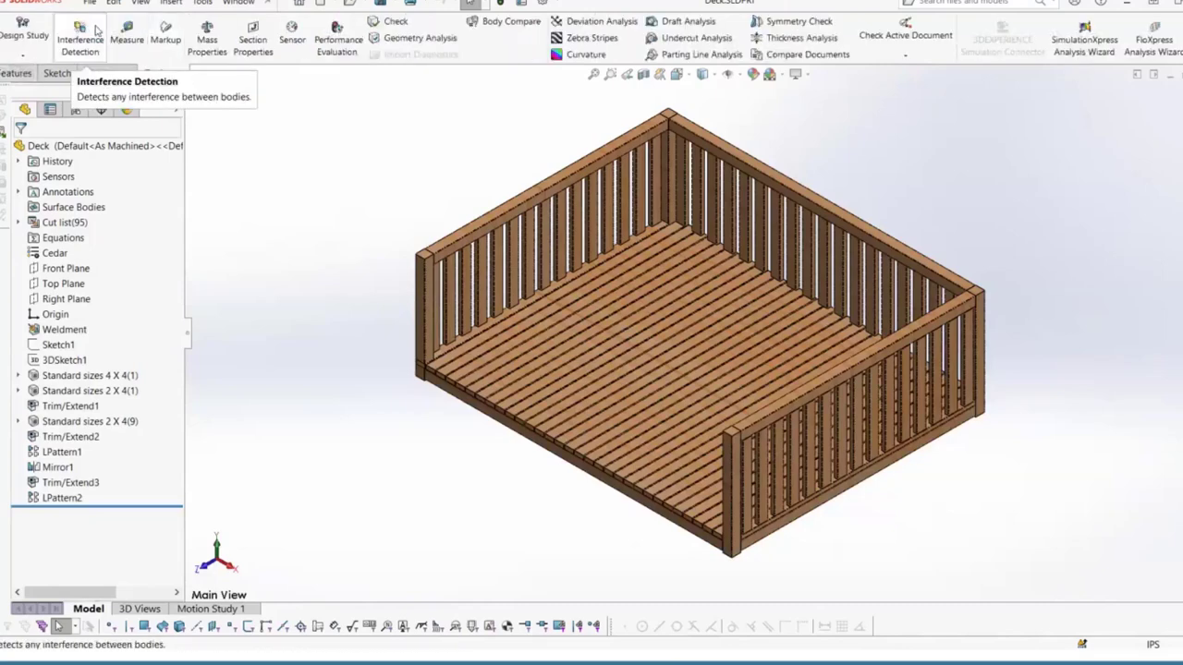
{"action": "left_click", "coordinate": [92, 32]}
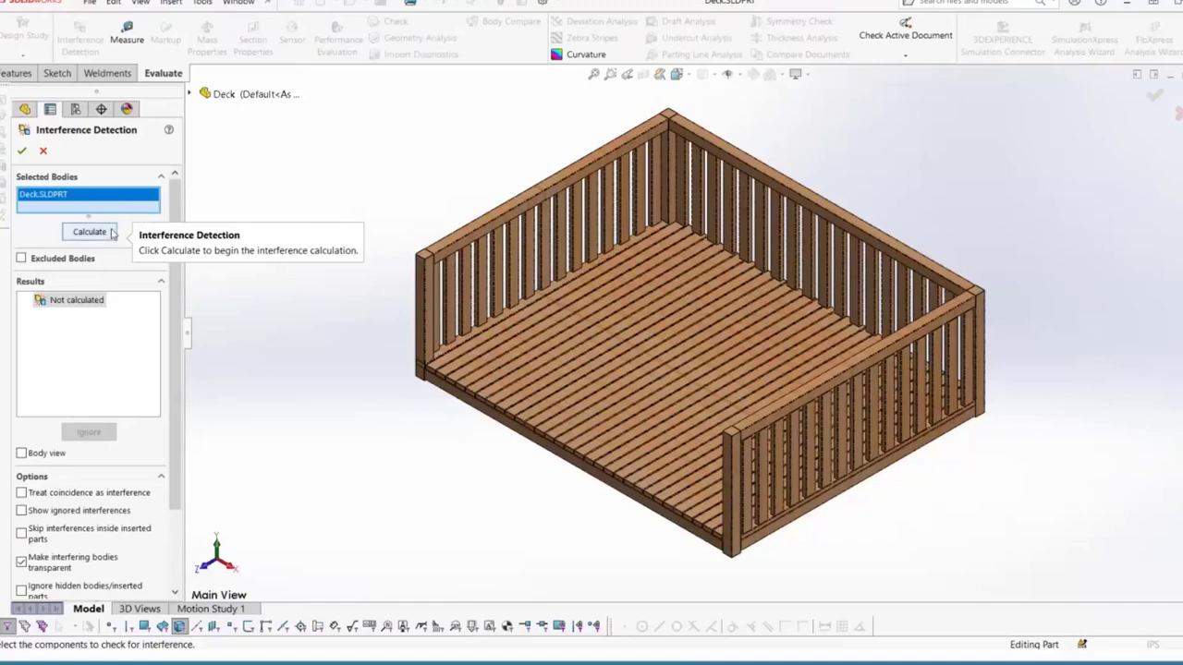
{"action": "left_click", "coordinate": [111, 232]}
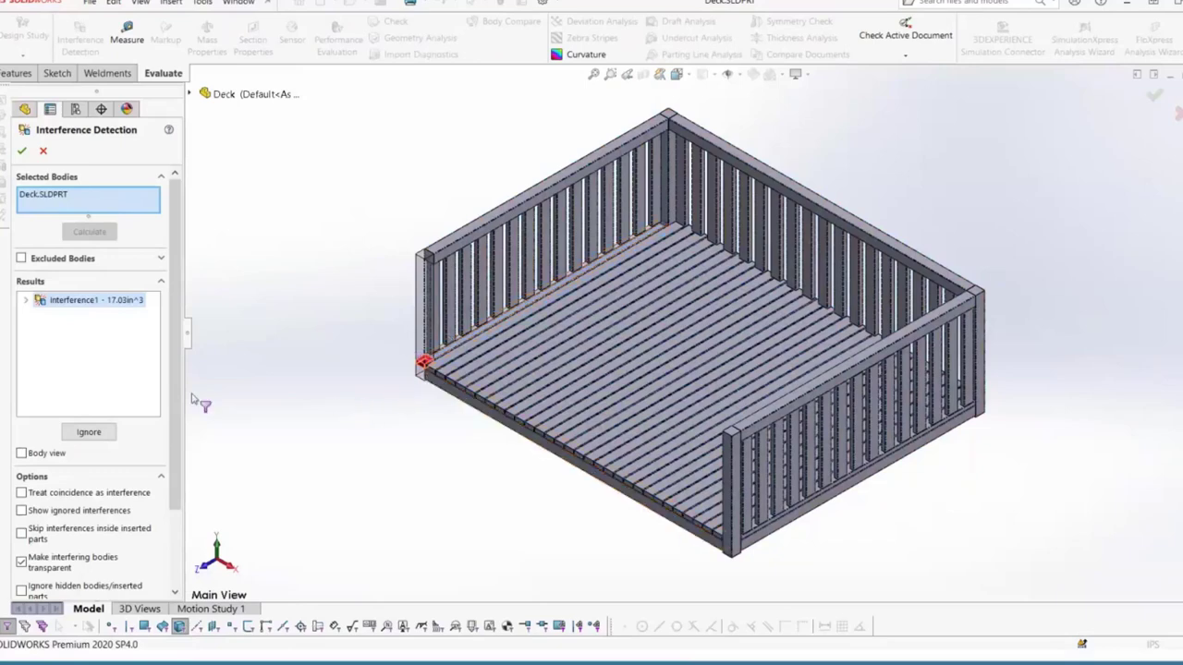
{"action": "left_click", "coordinate": [26, 300]}
{"action": "left_click", "coordinate": [112, 317]}
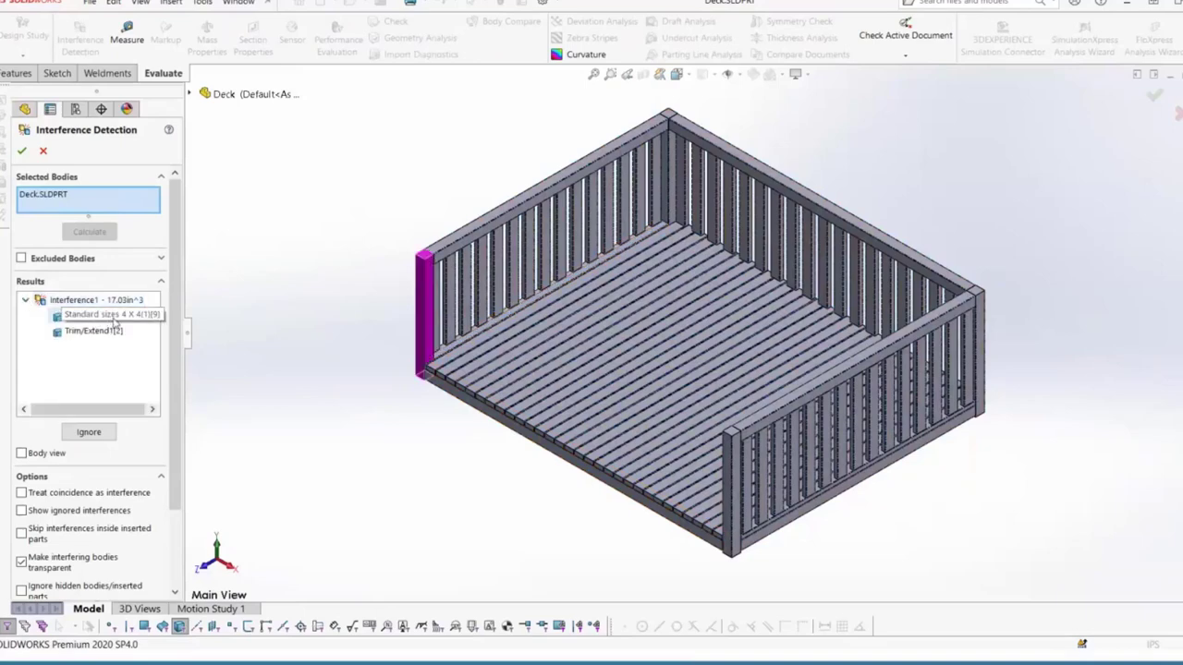
Step: Highlight the Trim/Extend1[2] rail and the 4 X 4 post involved in Interference1, and close the interference check
{"action": "left_click", "coordinate": [101, 331]}
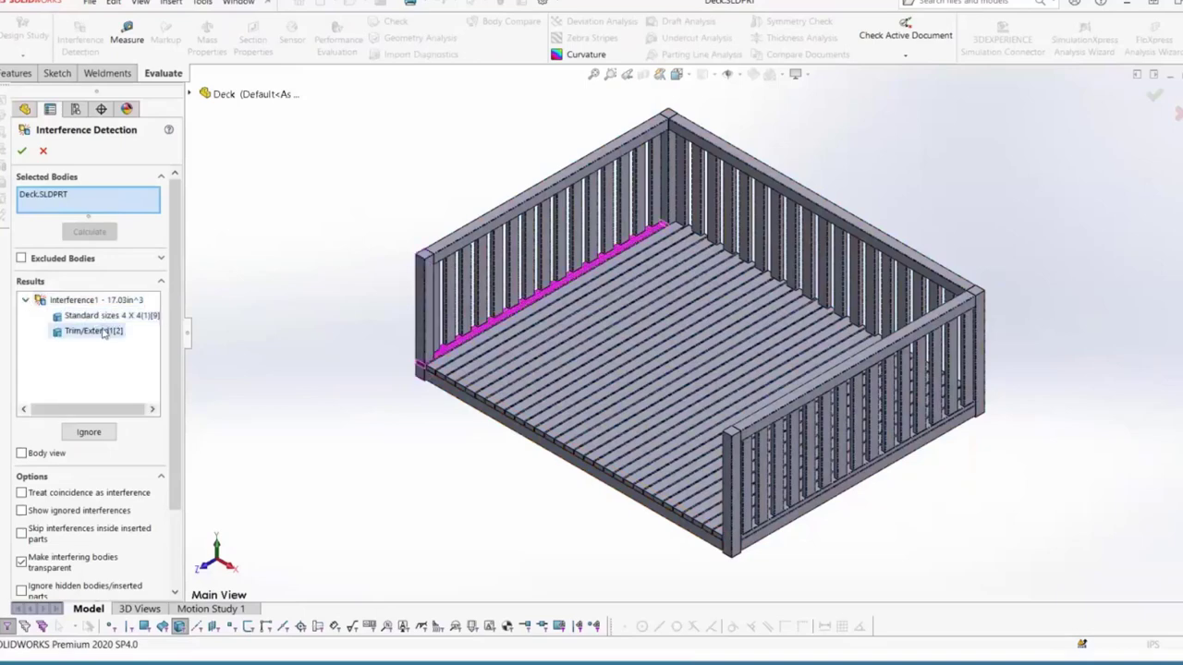
{"action": "left_click", "coordinate": [101, 317]}
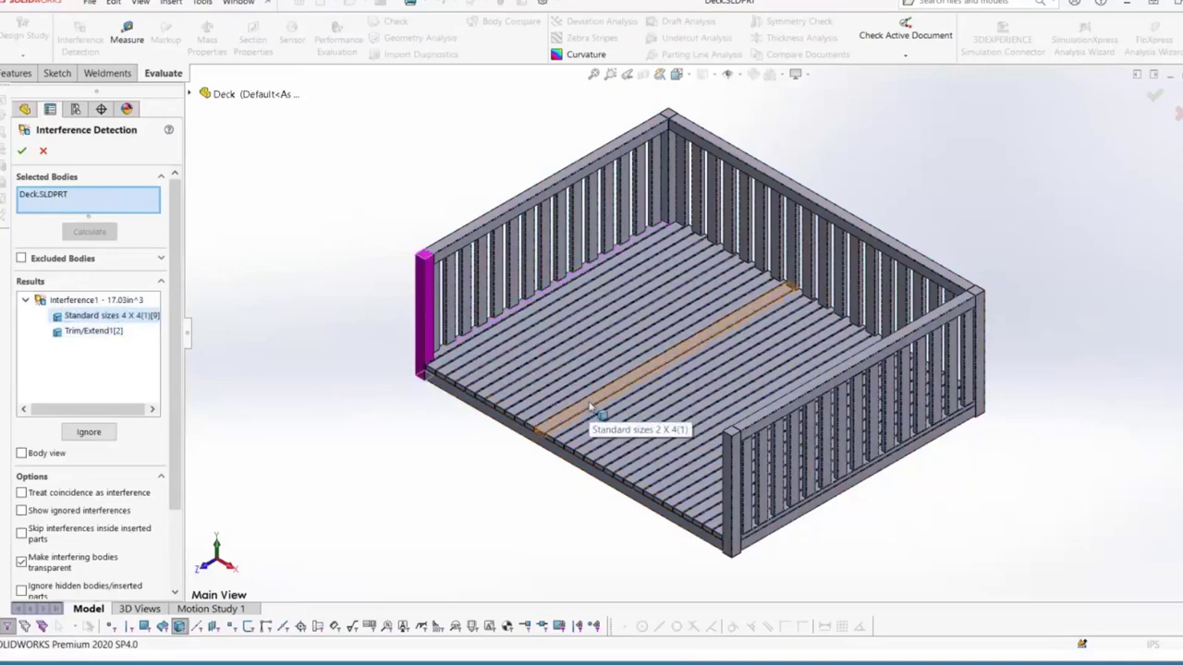
{"action": "left_click", "coordinate": [22, 151]}
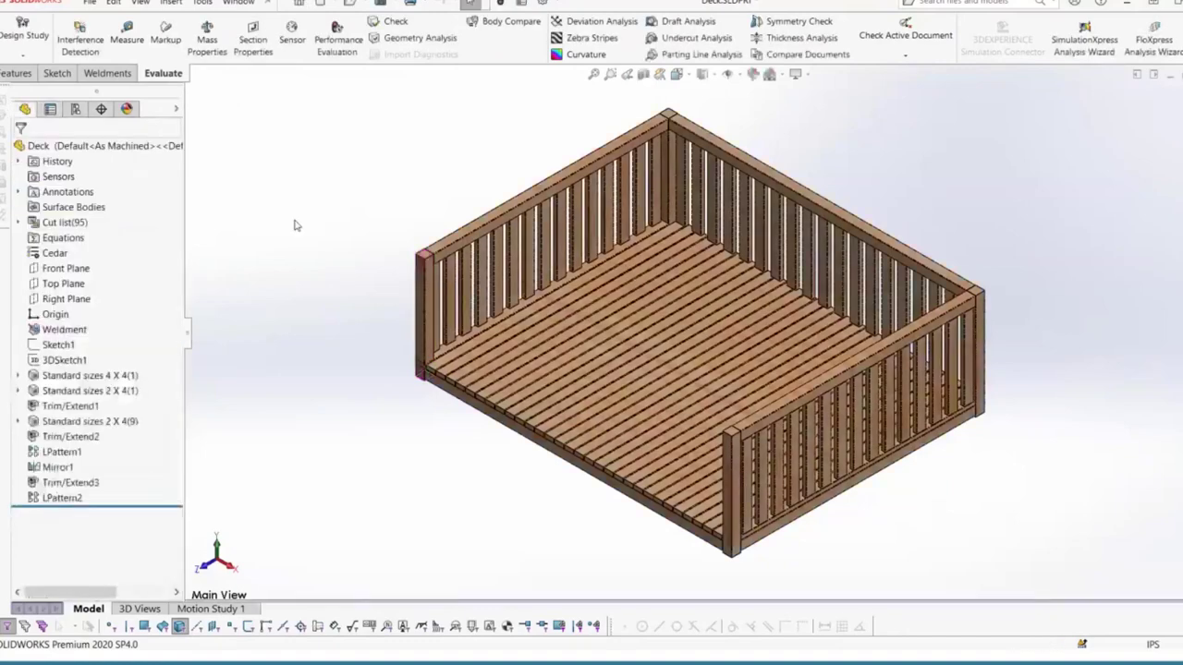
Step: Trim the interfering bottom rail Trim/Extend1[2] to the 4 X 4 corner post's inner face with extension disallowed, discarding the piece inside the post
{"action": "left_click", "coordinate": [688, 76]}
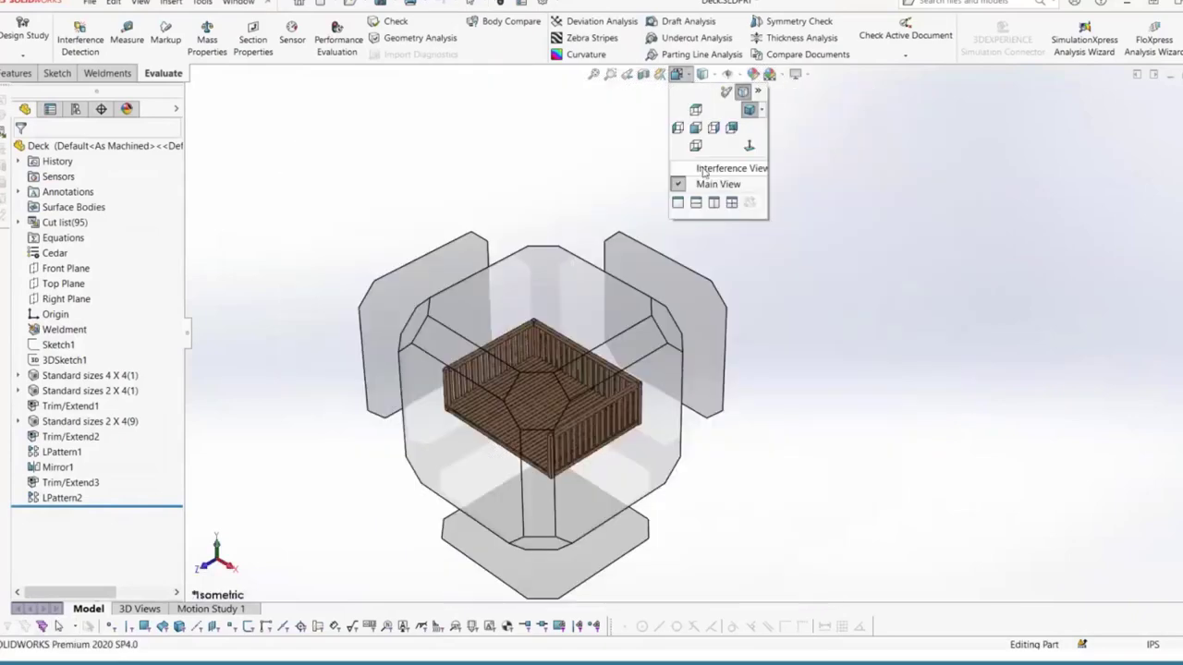
{"action": "left_click", "coordinate": [703, 170]}
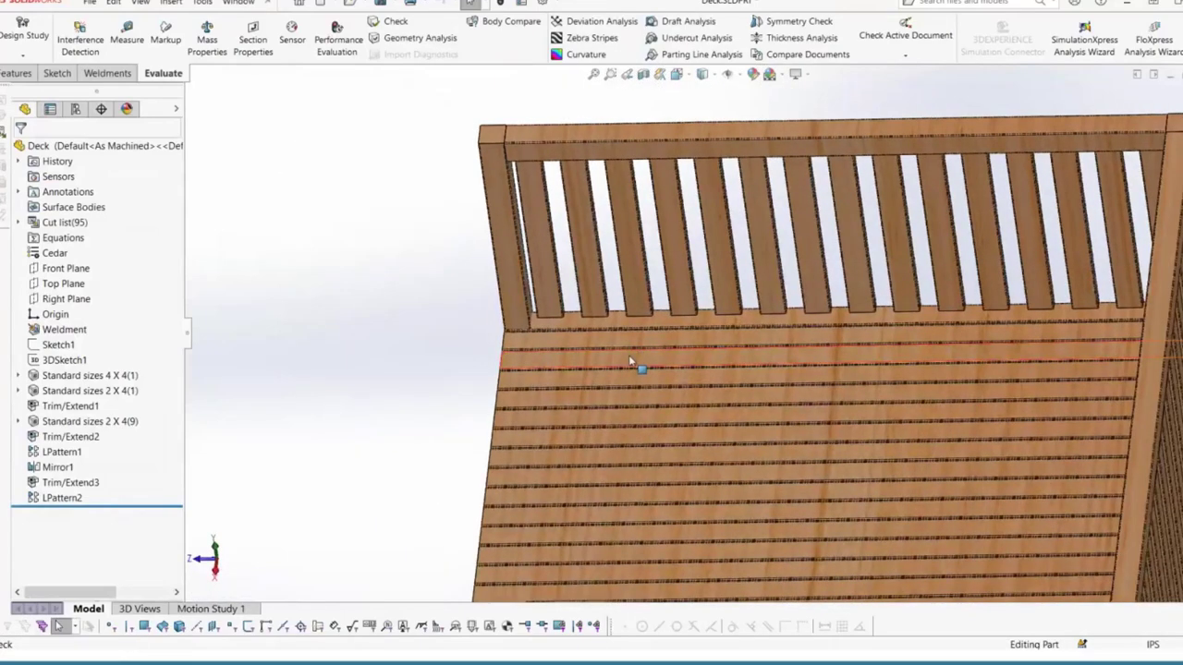
{"action": "left_click", "coordinate": [118, 76]}
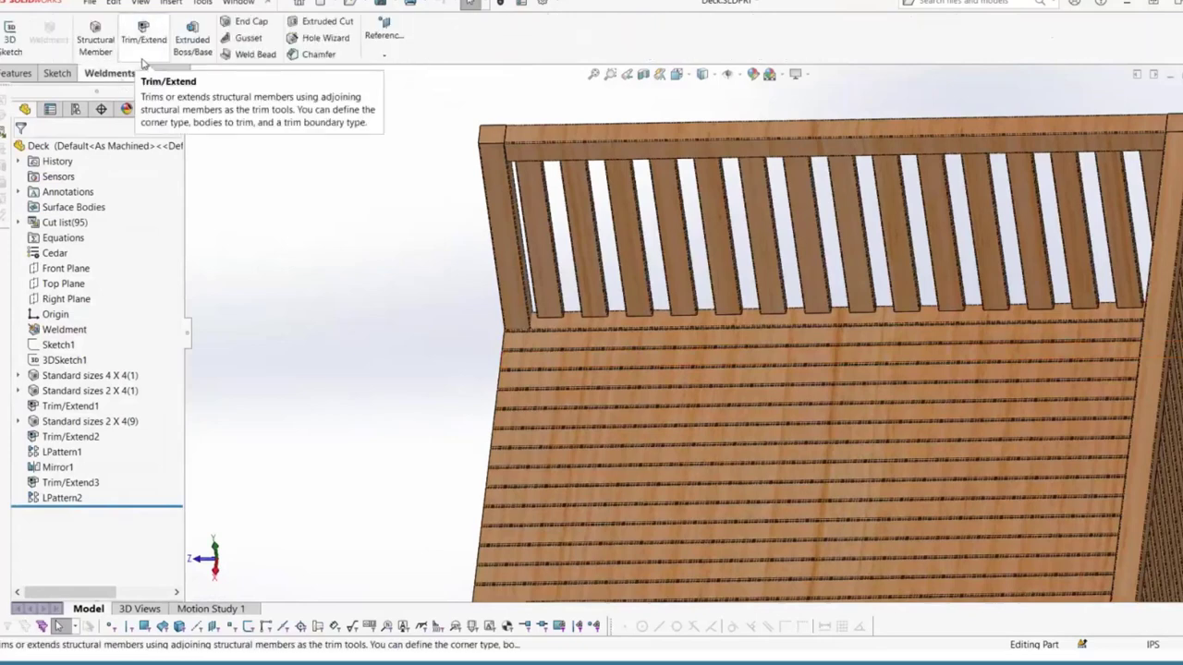
{"action": "left_click", "coordinate": [143, 62]}
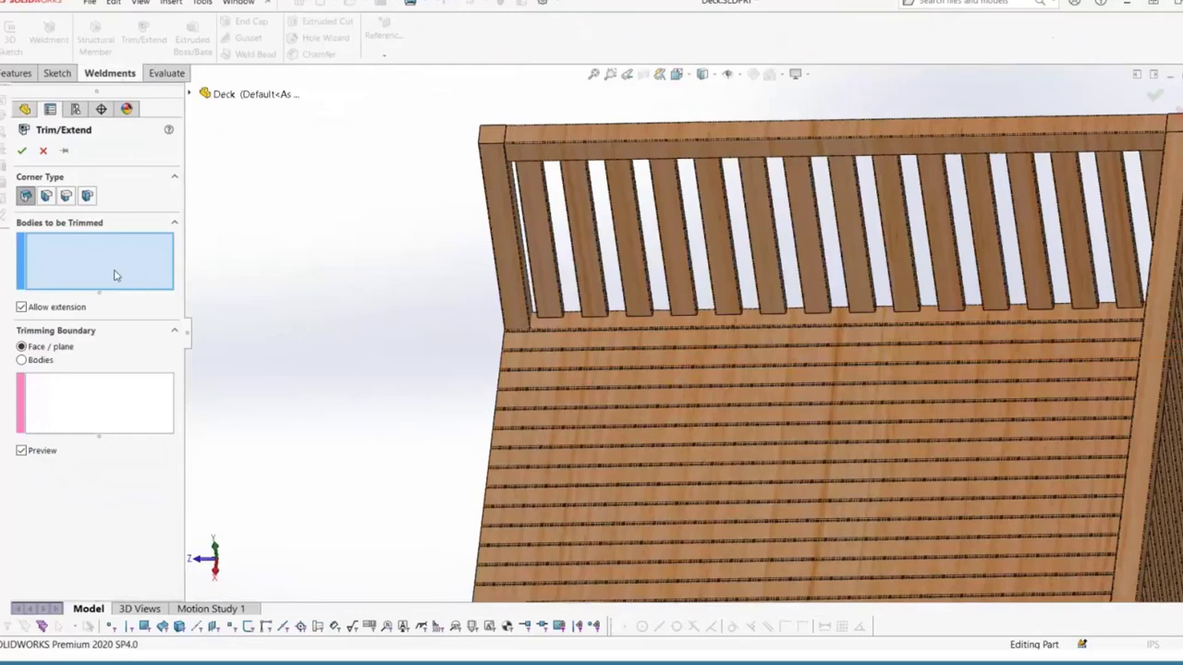
{"action": "left_click", "coordinate": [537, 322]}
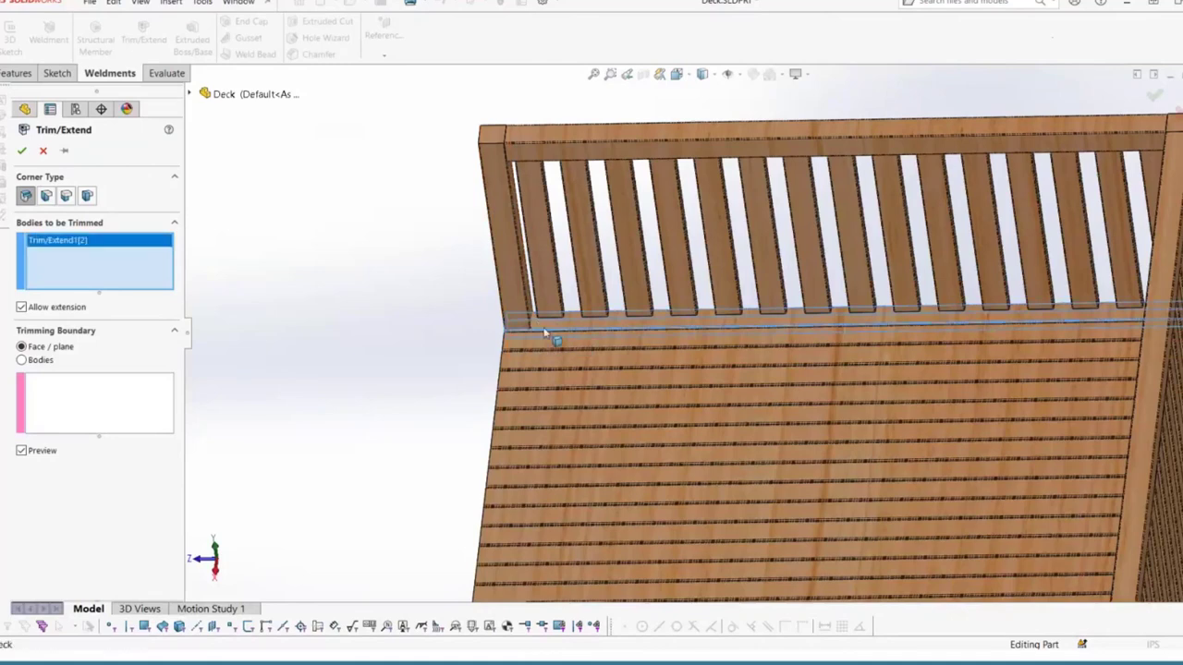
{"action": "left_click", "coordinate": [24, 310]}
{"action": "left_click", "coordinate": [92, 397]}
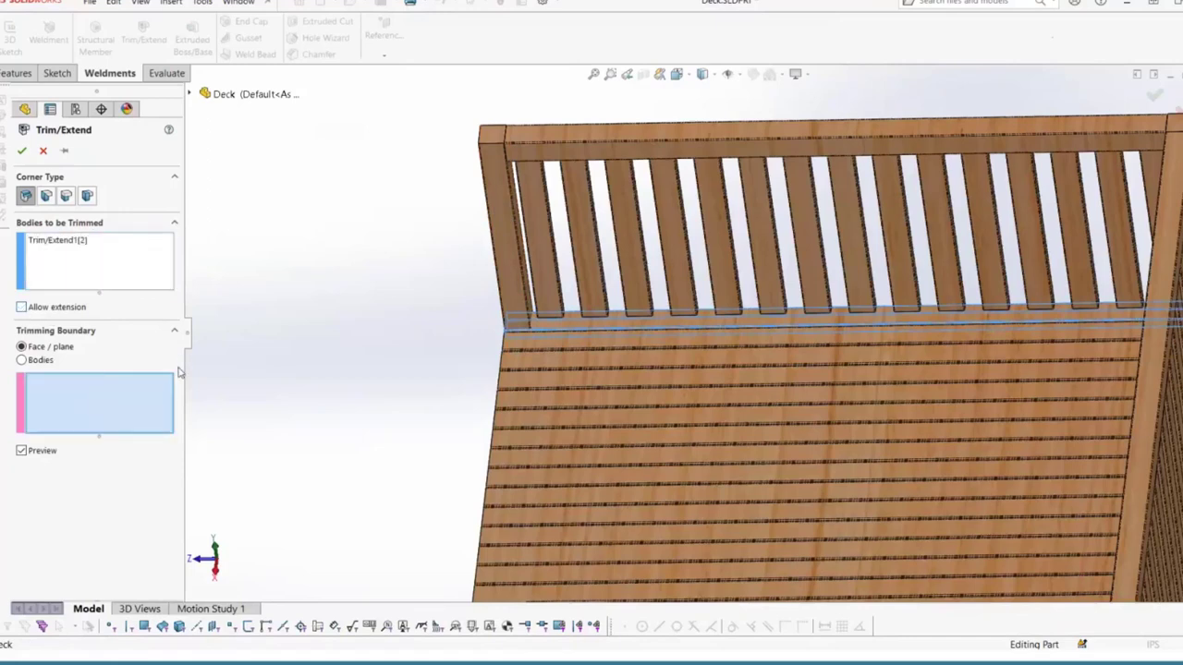
{"action": "left_click", "coordinate": [534, 311]}
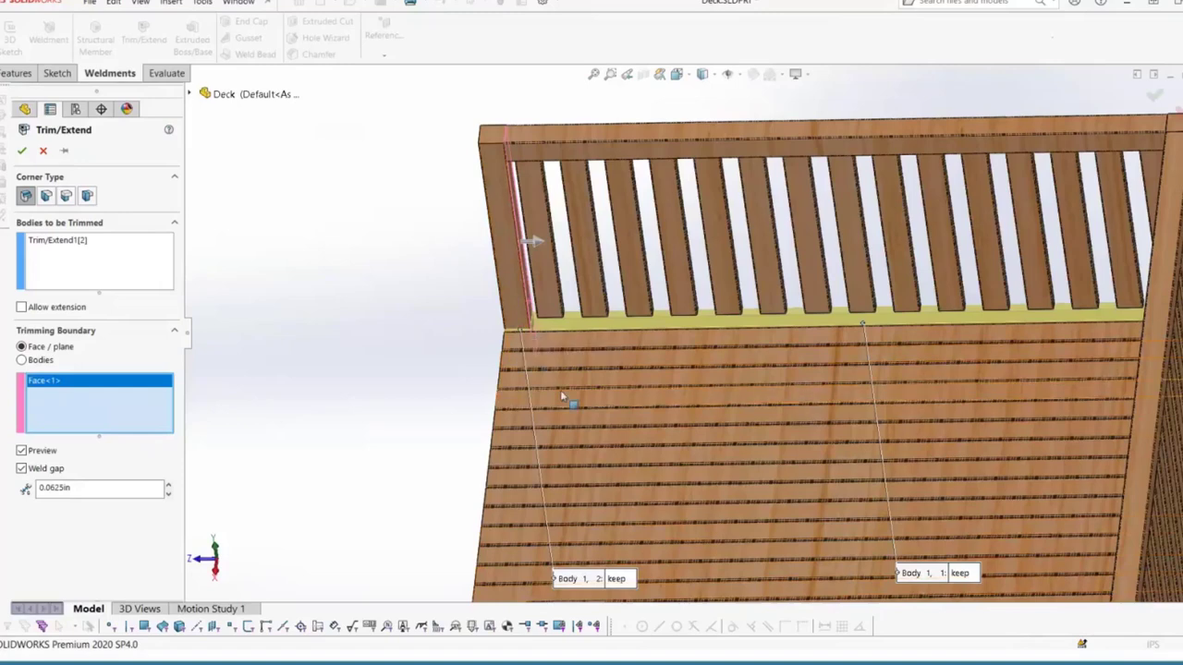
{"action": "left_click", "coordinate": [621, 580]}
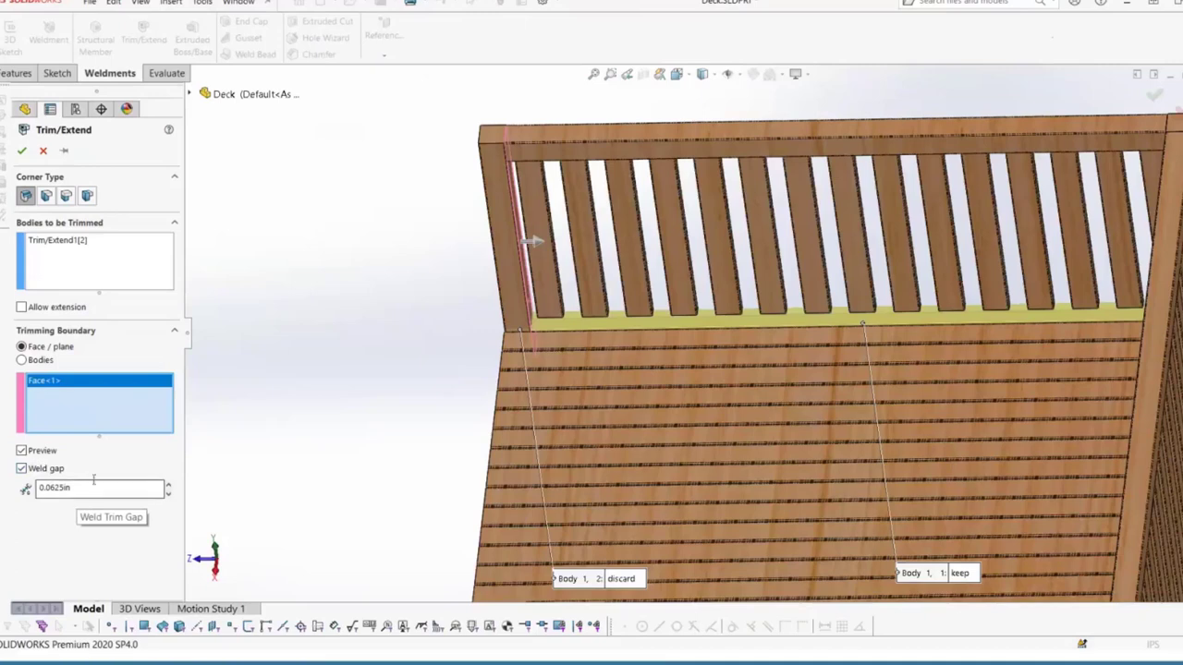
{"action": "left_click", "coordinate": [22, 152]}
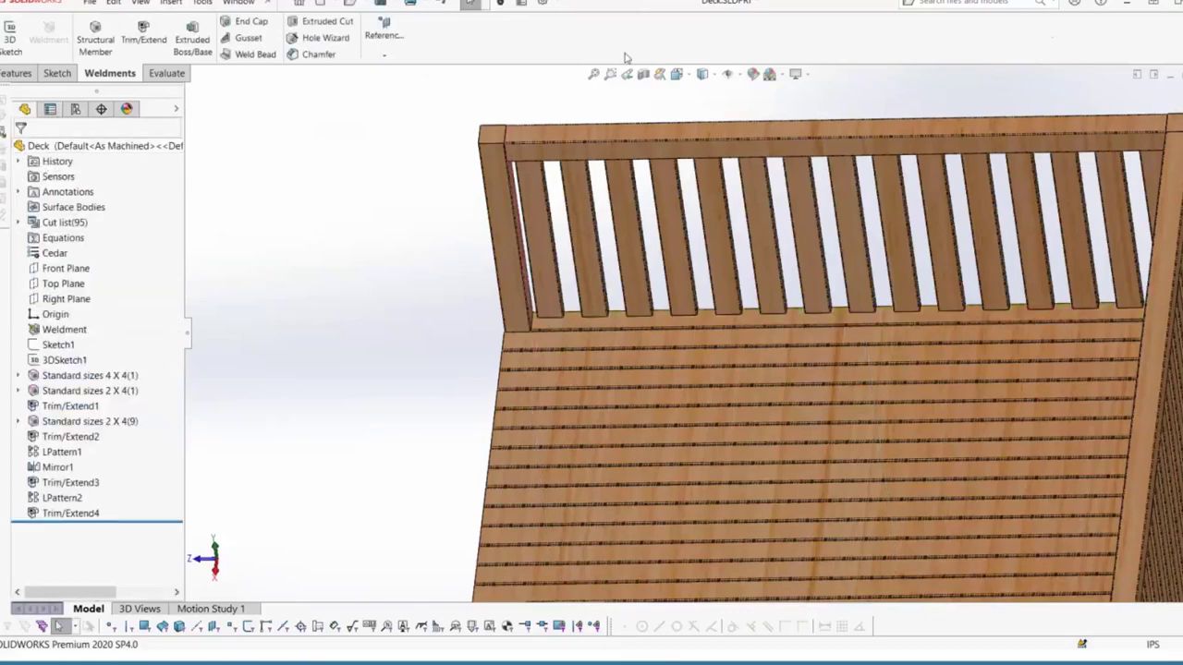
Step: Return to the Main View and rerun Interference Detection on the whole Deck part
{"action": "left_click", "coordinate": [692, 80]}
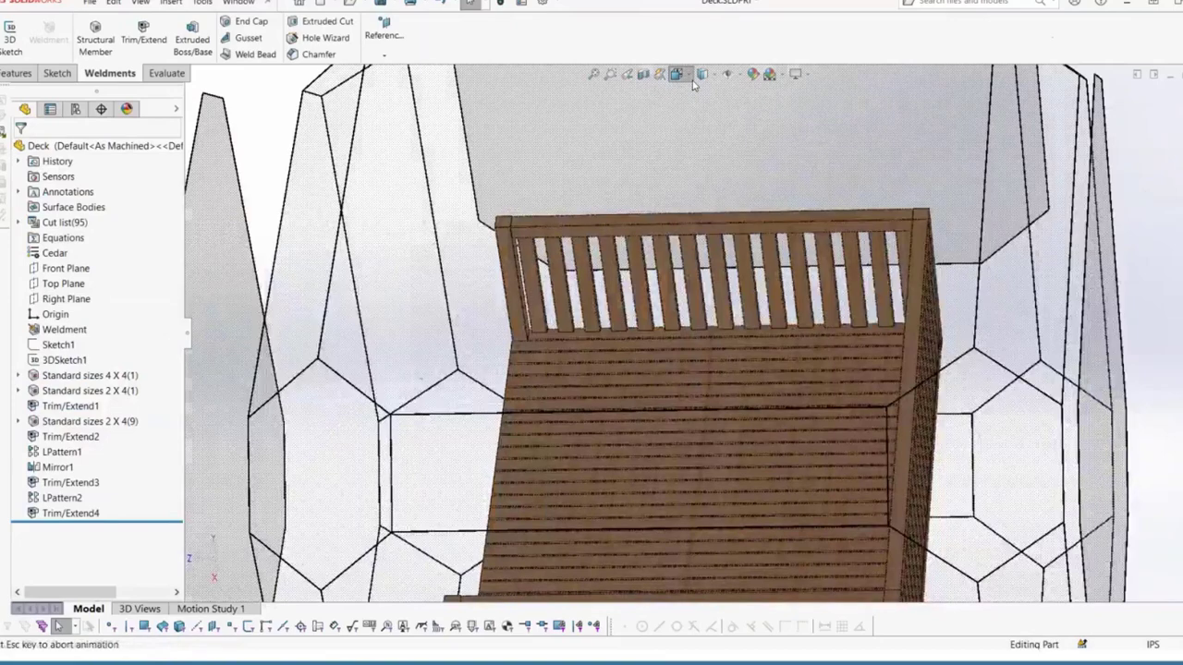
{"action": "left_click", "coordinate": [263, 373]}
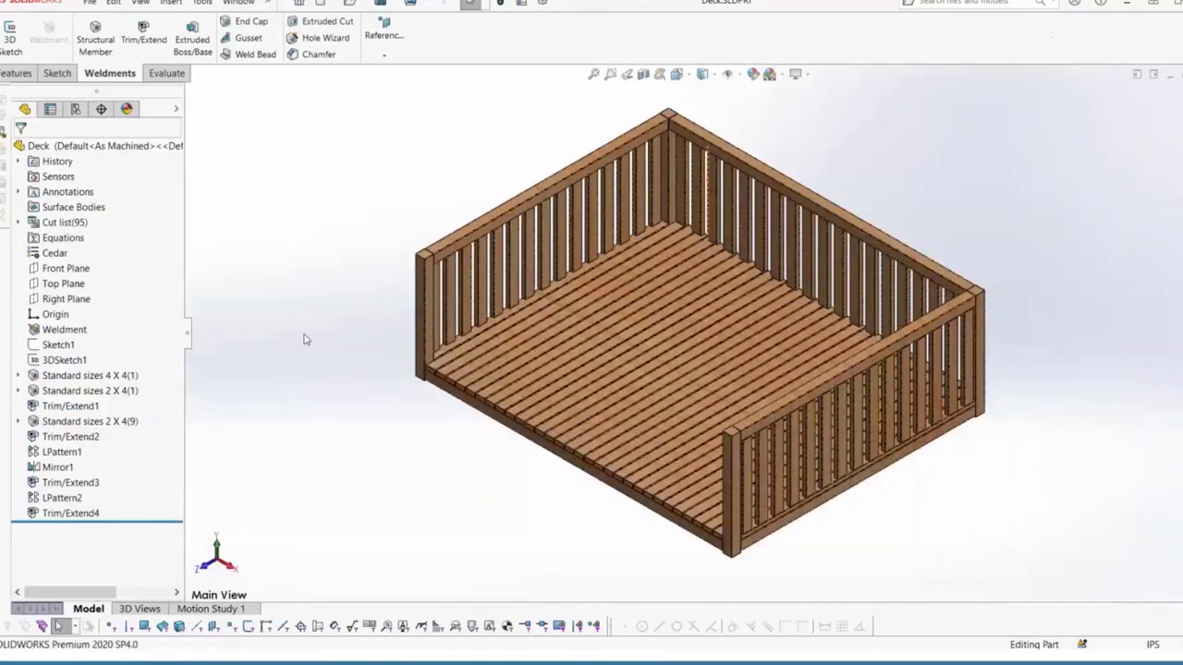
{"action": "left_click", "coordinate": [168, 73]}
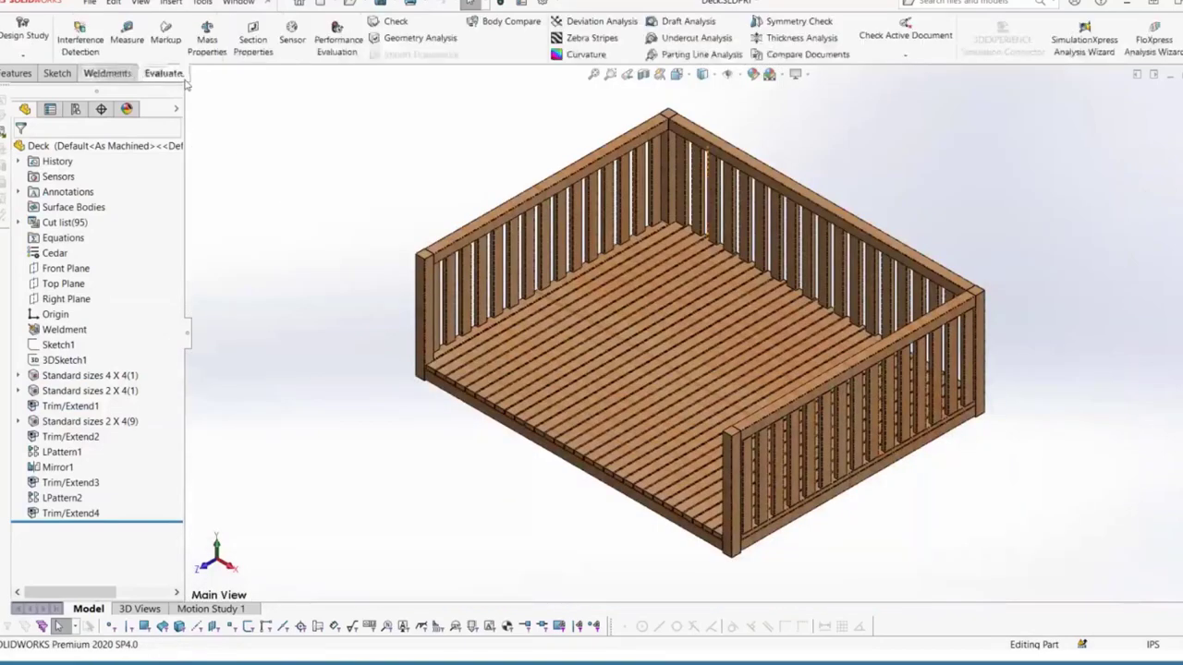
{"action": "left_click", "coordinate": [83, 30]}
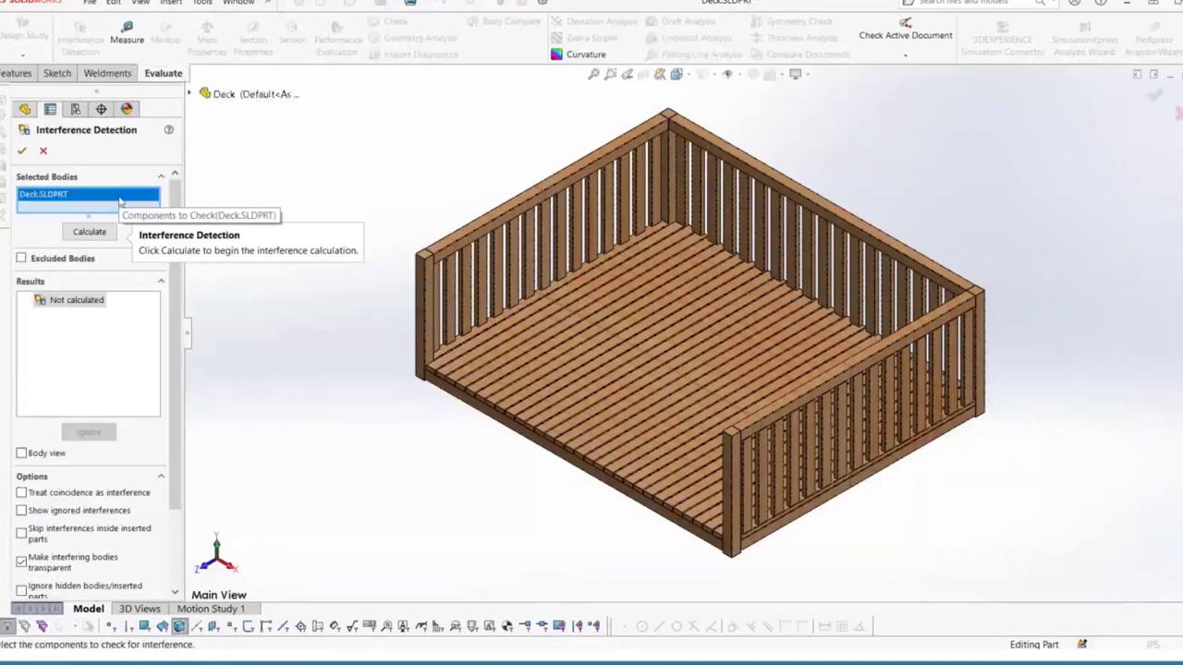
{"action": "left_click", "coordinate": [103, 230]}
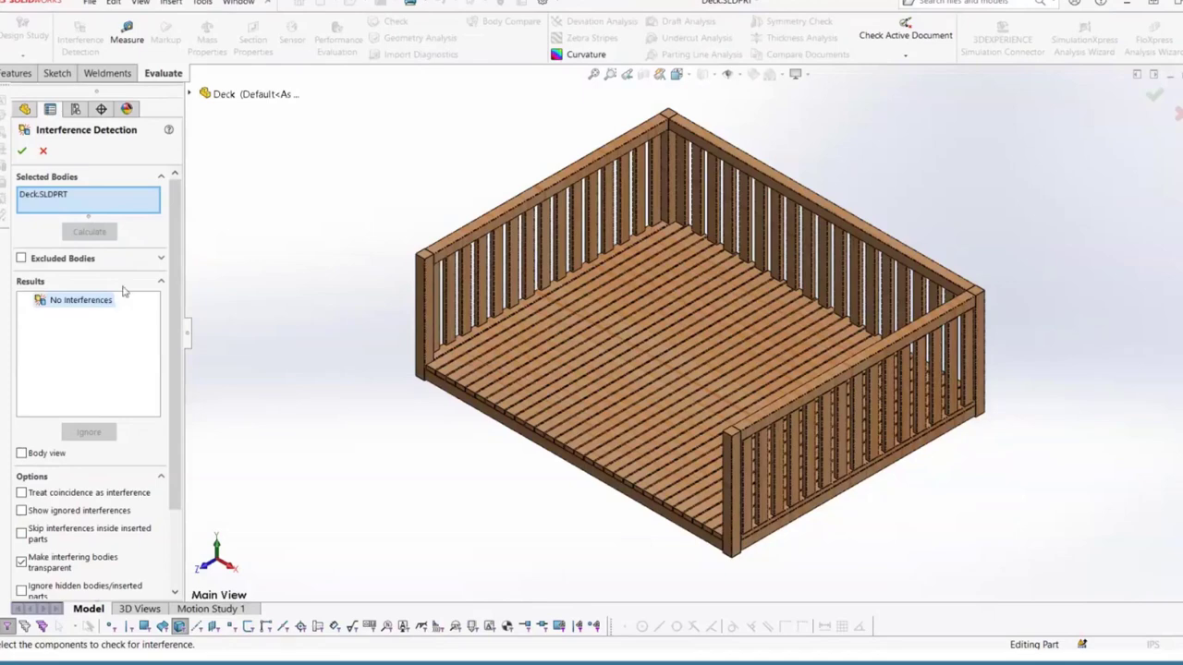
{"action": "left_click", "coordinate": [21, 150]}
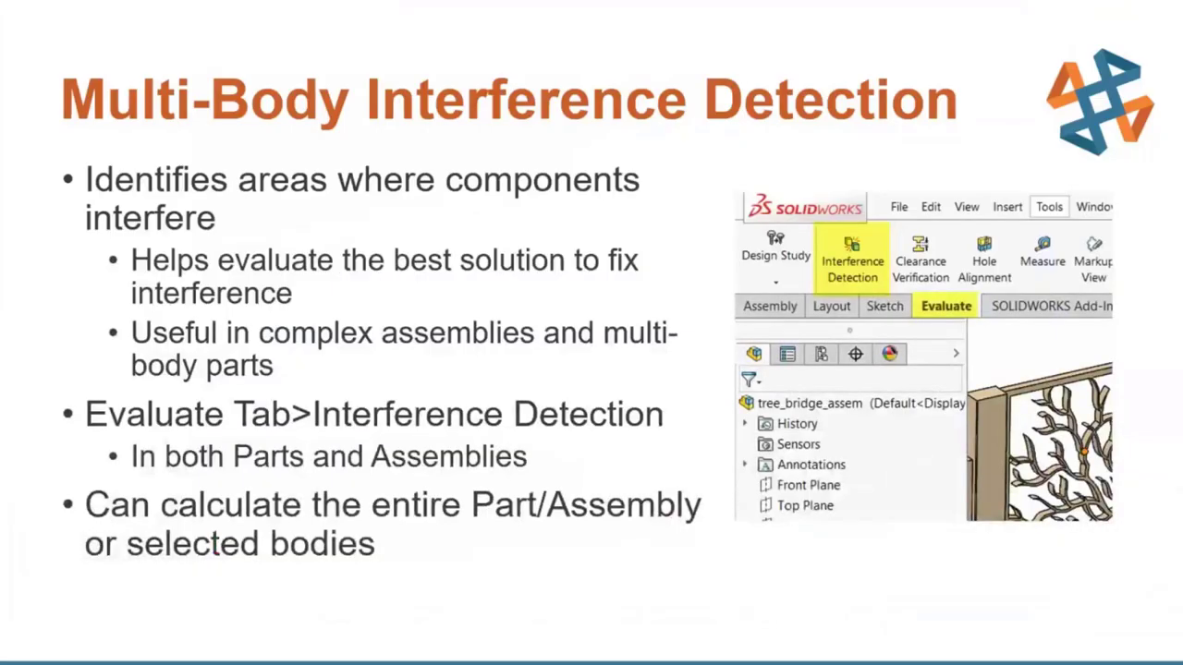
{"action": "key", "text": "Right"}
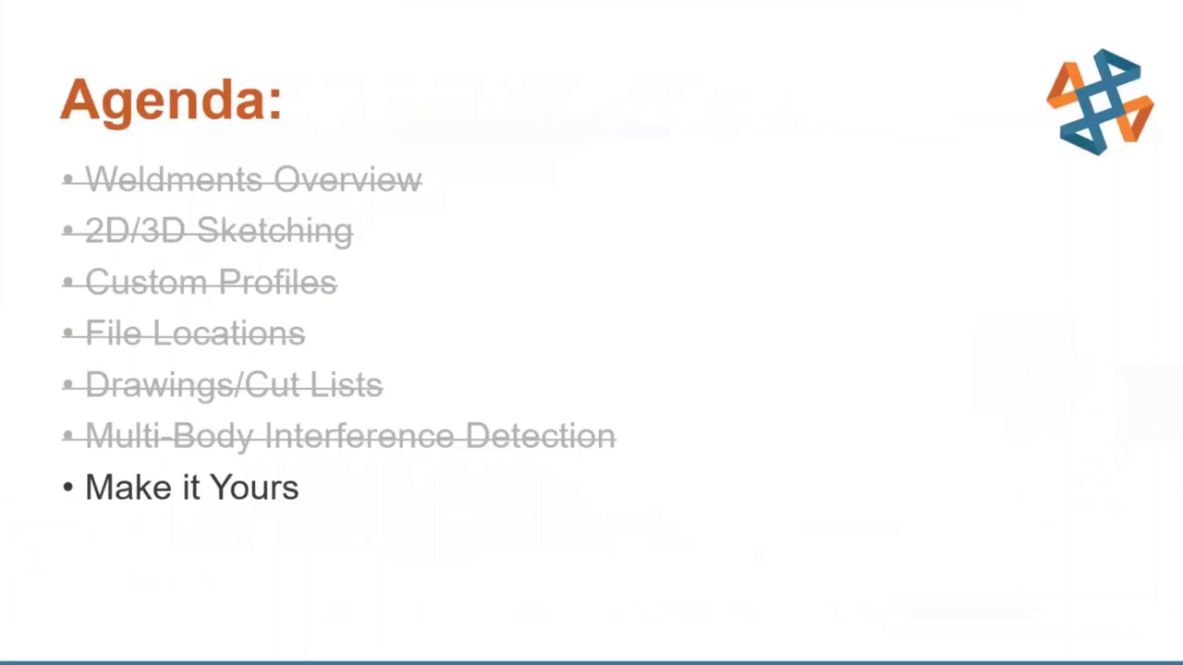
{"action": "key", "text": "Right"}
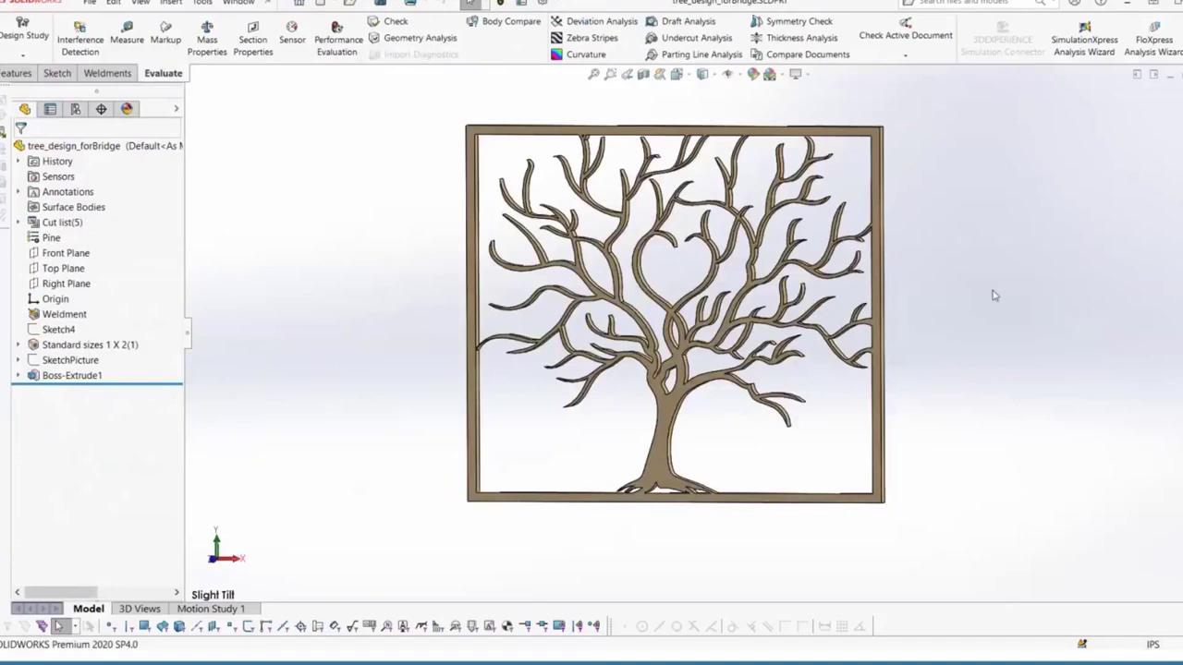
Step: In the tree_design_forBridge part, highlight the Standard sizes 1 X 2(1) frame members to examine their layout and dimensions
{"action": "left_click", "coordinate": [35, 330]}
{"action": "left_click", "coordinate": [83, 344]}
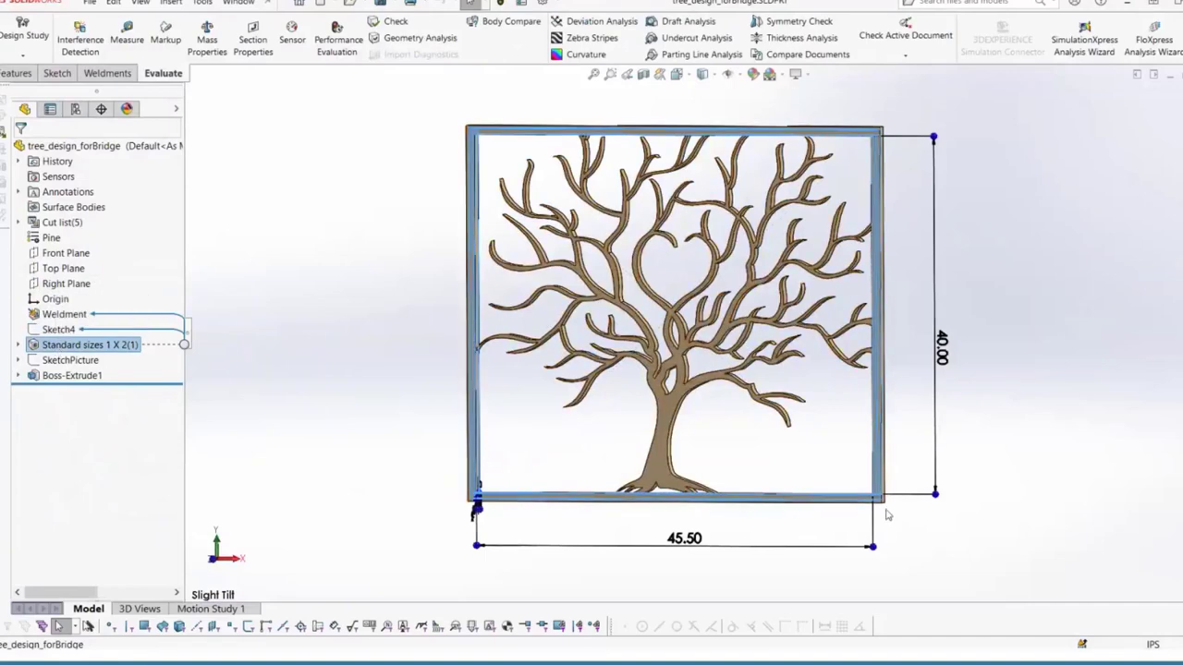
{"action": "left_click", "coordinate": [299, 289]}
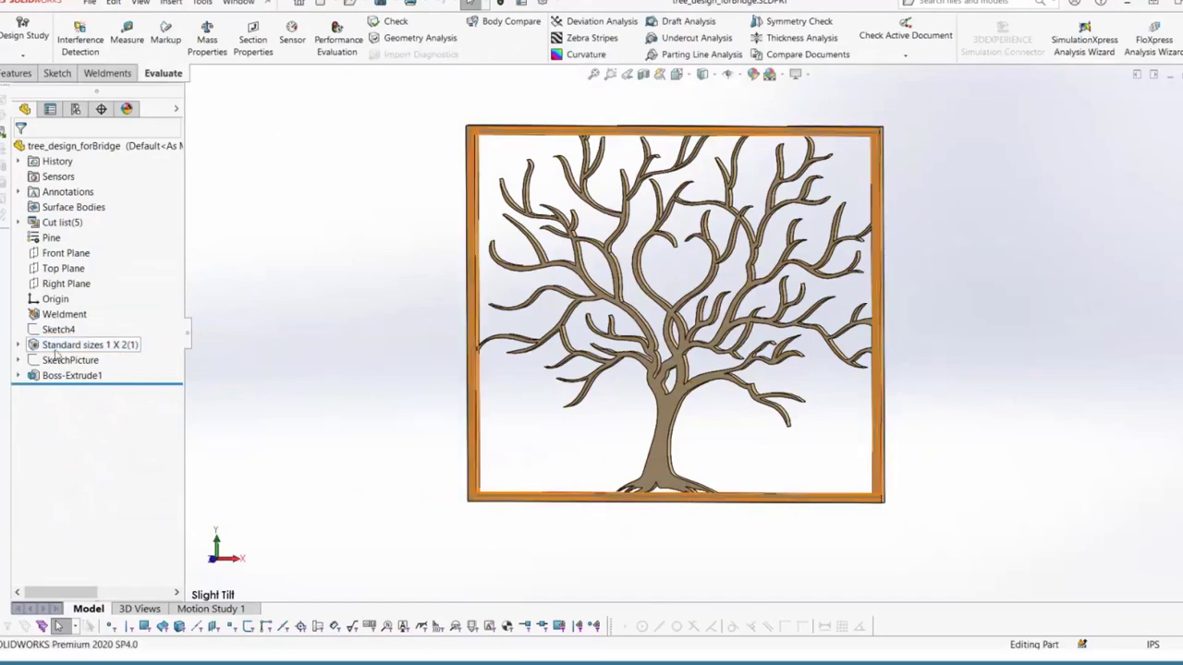
Step: Open the SketchPicture sketch to examine its tree image, locate the Sketch Picture tool, and exit the sketch
{"action": "mouse_move", "coordinate": [55, 362]}
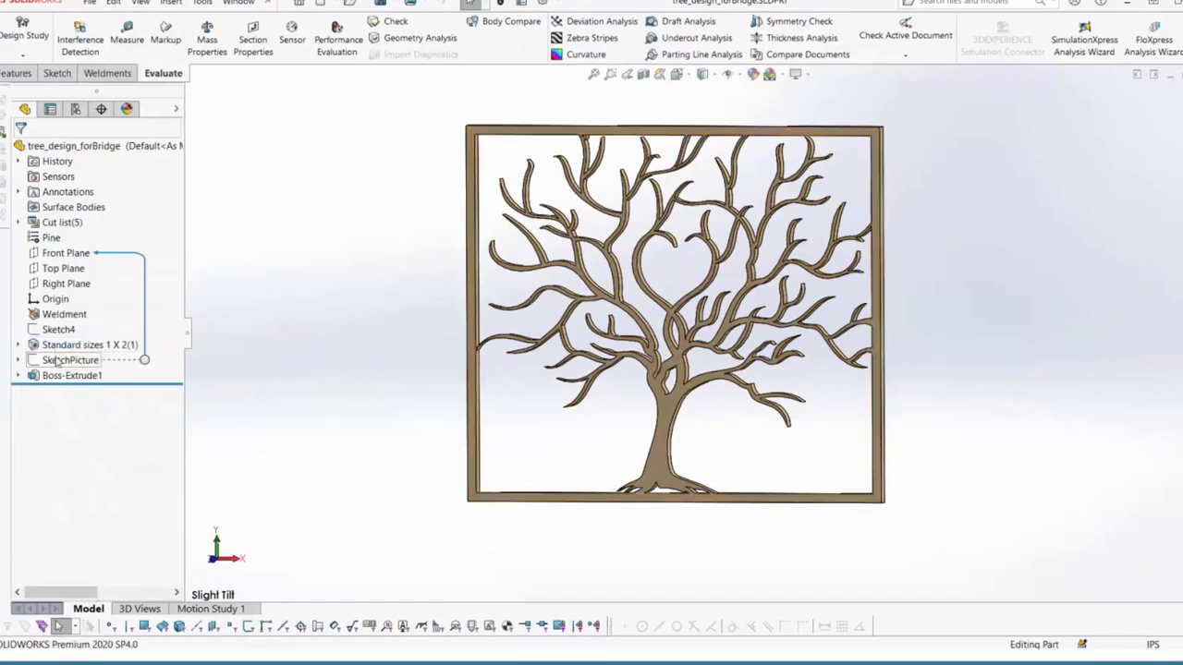
{"action": "left_click", "coordinate": [55, 362]}
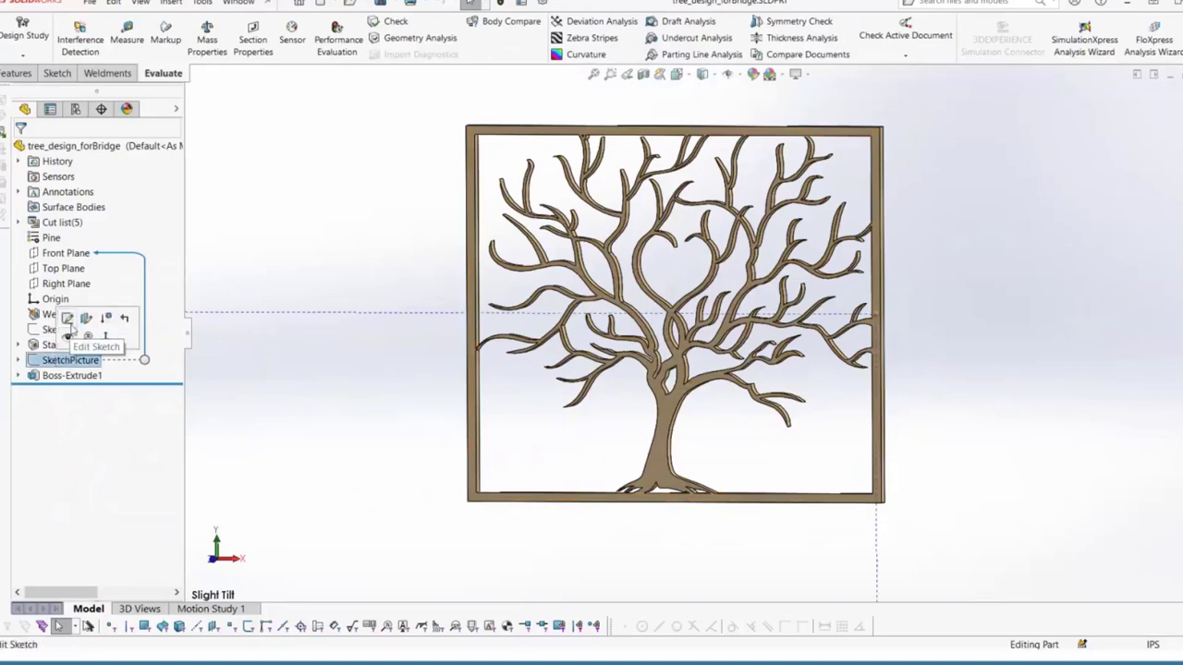
{"action": "left_click", "coordinate": [111, 339]}
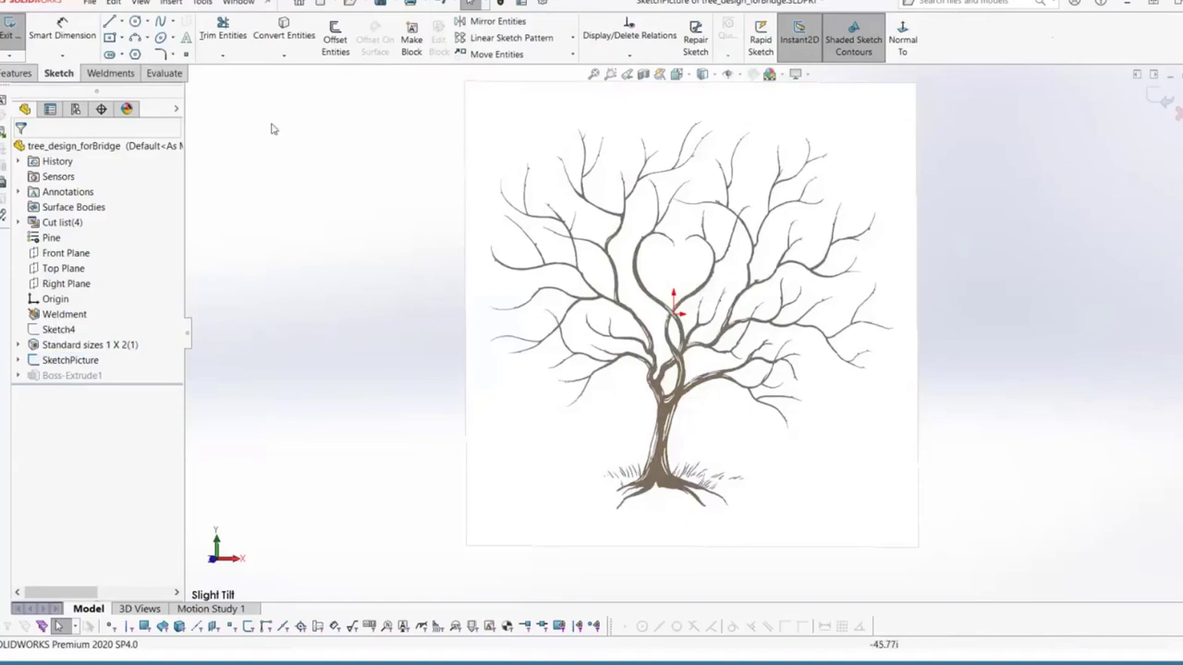
{"action": "left_click", "coordinate": [205, 4]}
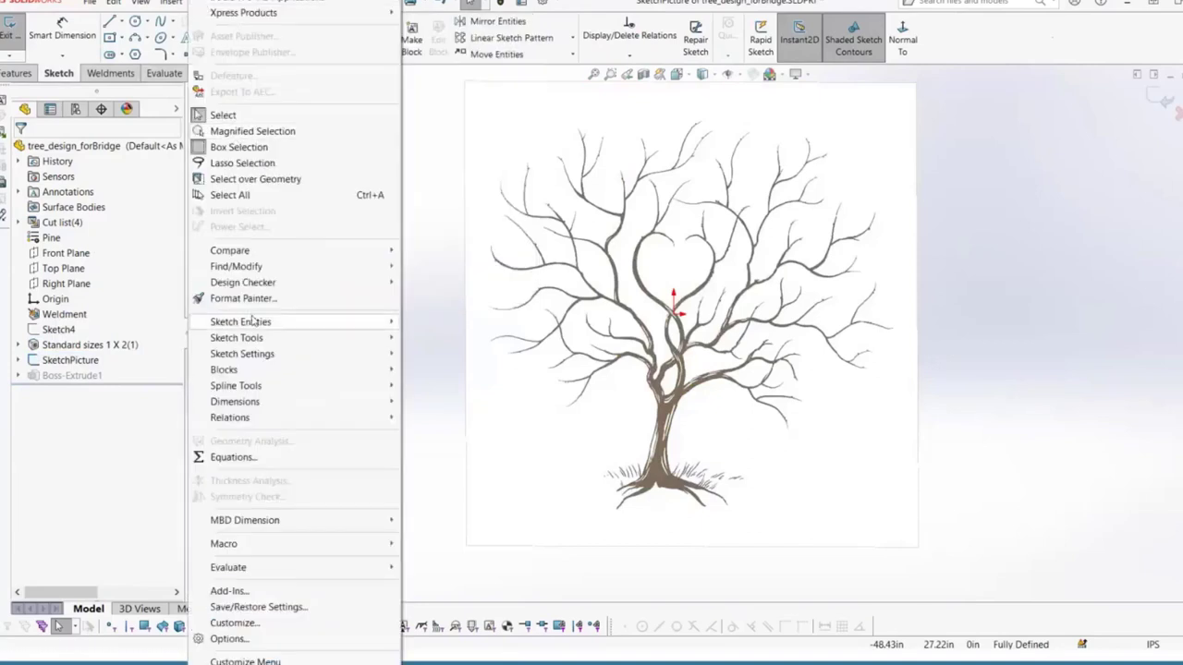
{"action": "mouse_move", "coordinate": [263, 338]}
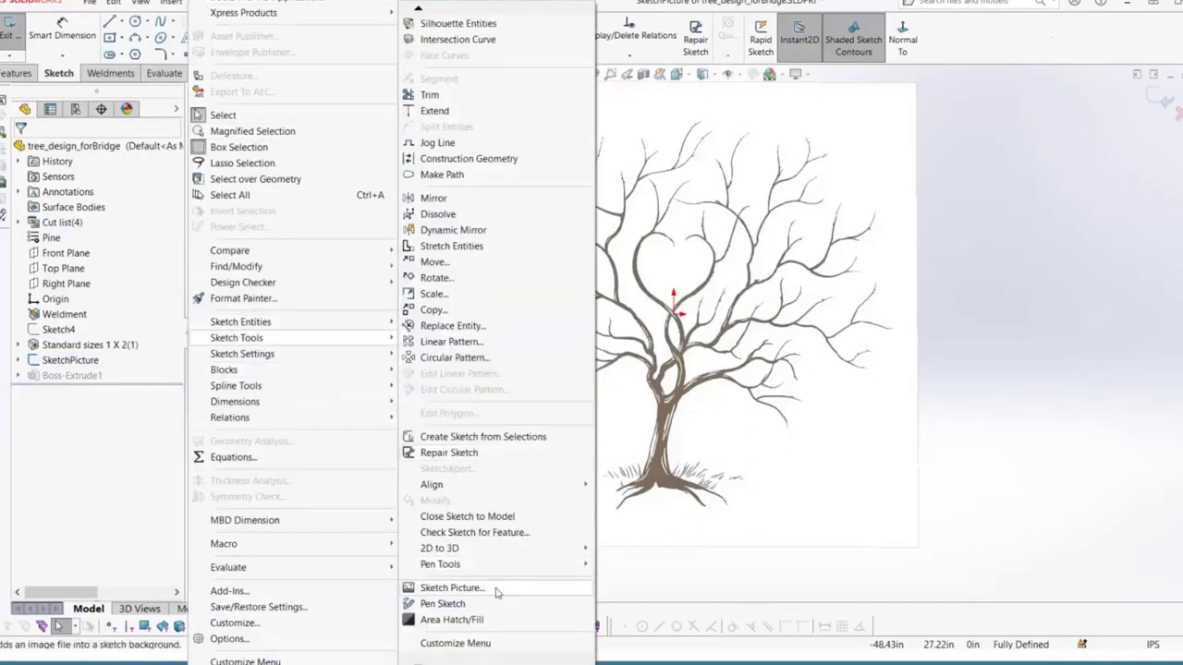
{"action": "left_click", "coordinate": [695, 588]}
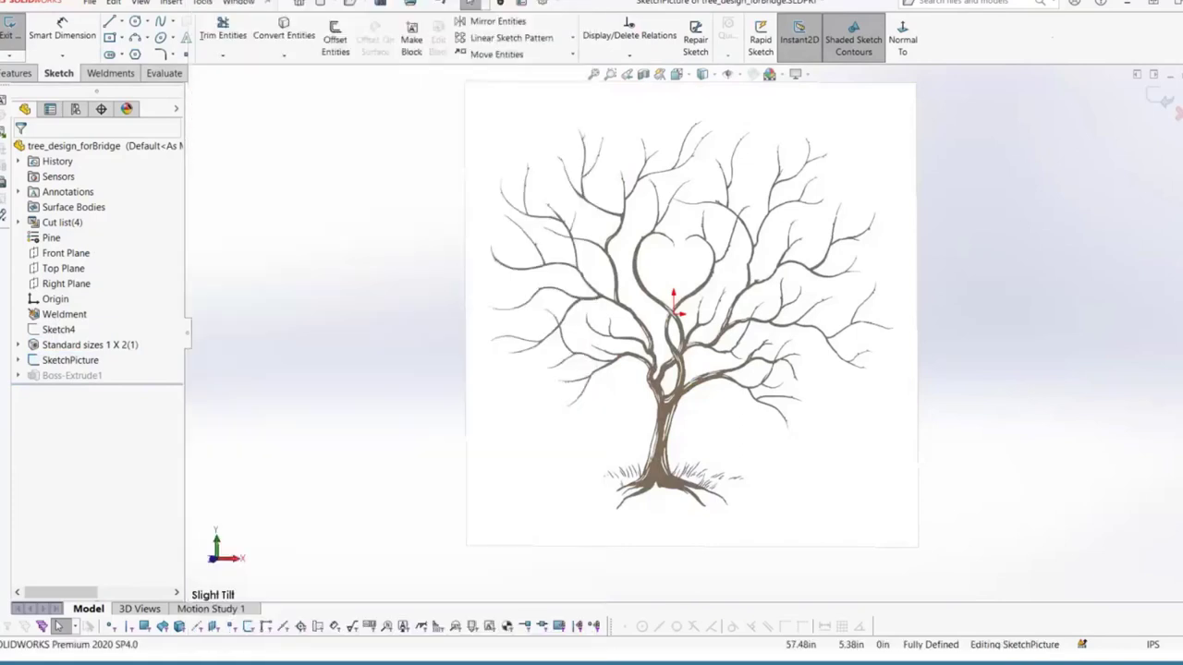
{"action": "left_click", "coordinate": [1164, 99]}
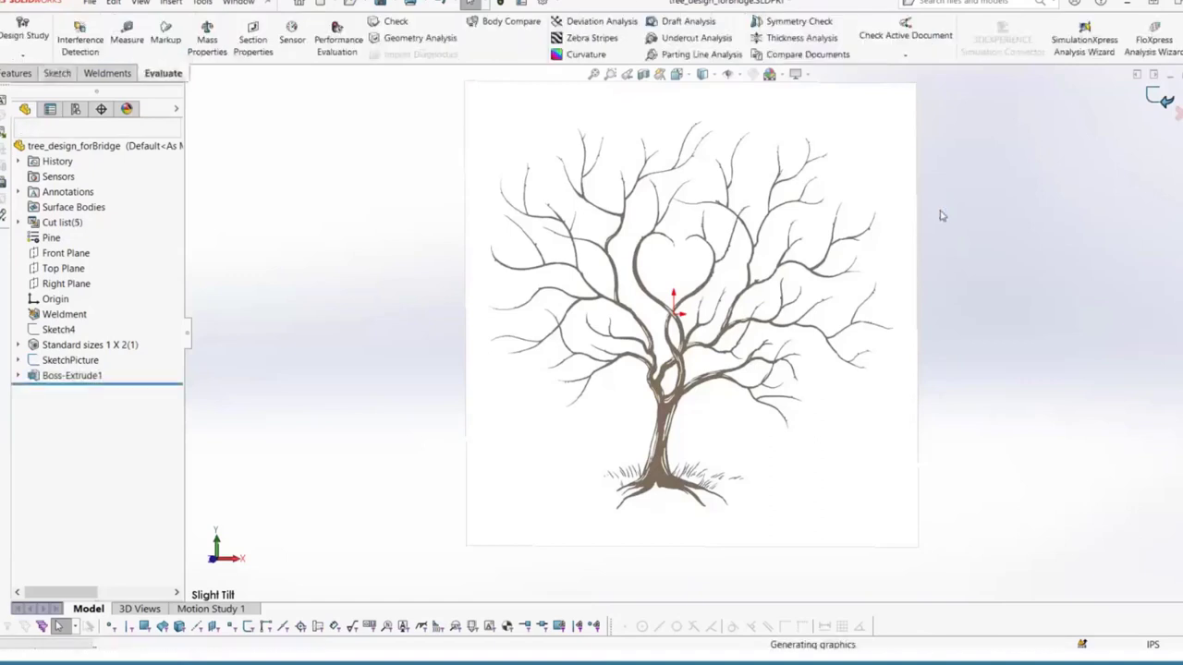
Step: Show the SketchPicture tree image in the Sketch Picture view and hide the solid framed tree design covering it
{"action": "left_click", "coordinate": [70, 361]}
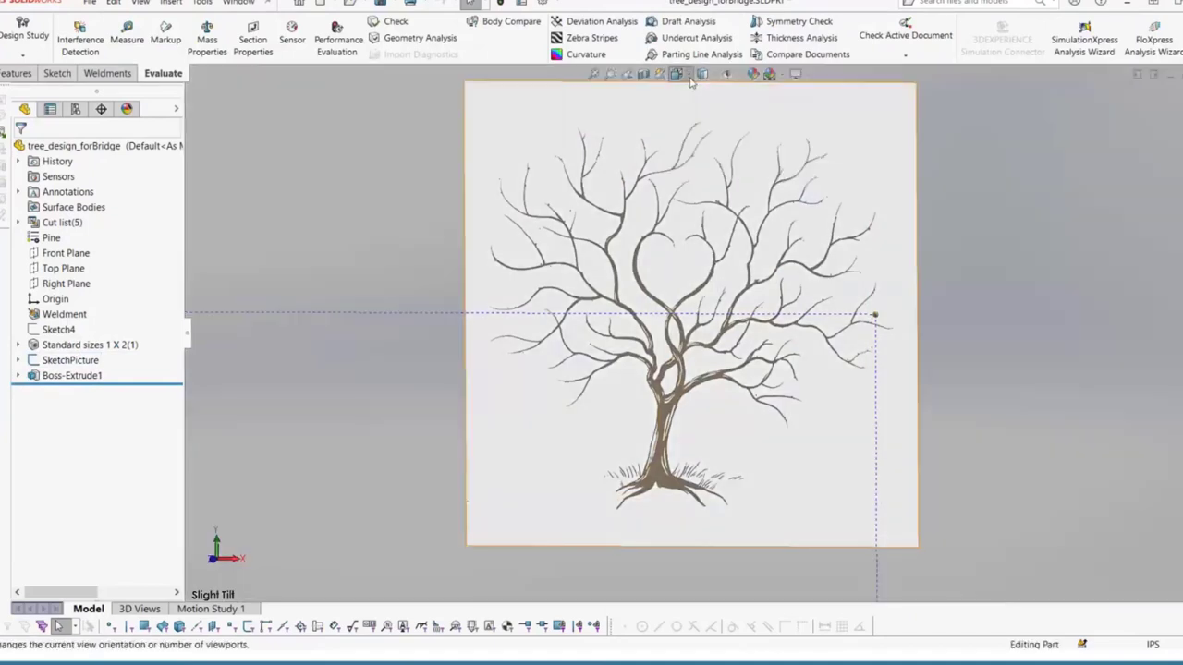
{"action": "key", "text": "f"}
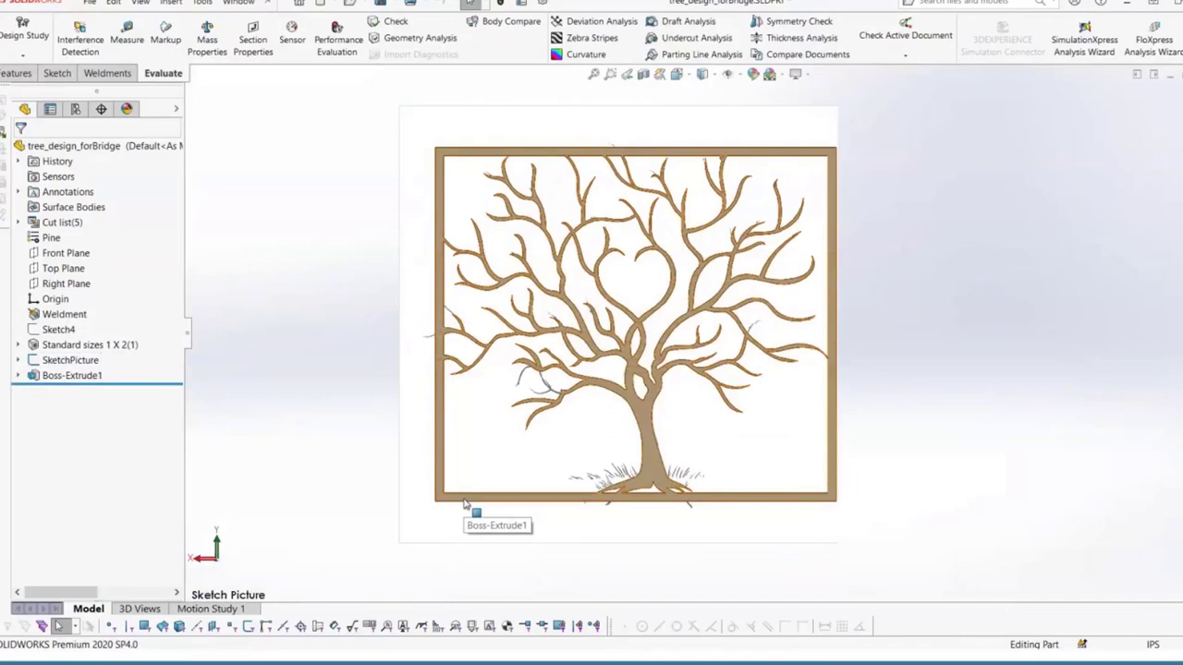
{"action": "key", "text": "Tab"}
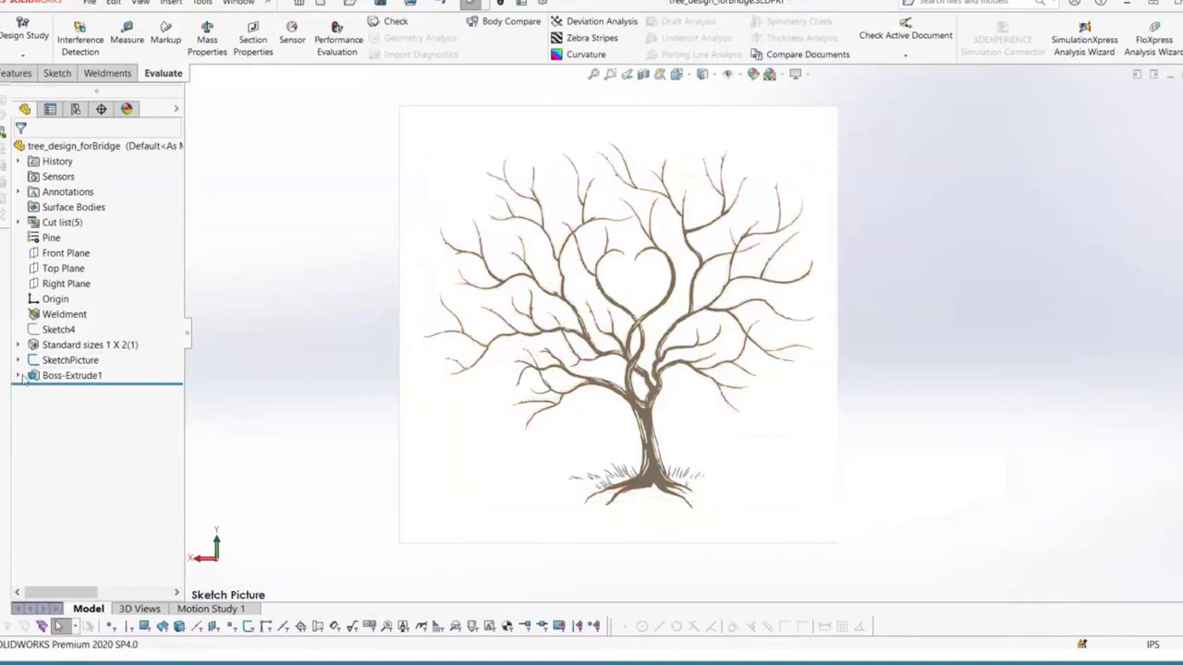
Step: Show Boss-Extrude1's Sketch13 over the tree picture and examine the curves traced along the trunk
{"action": "left_click", "coordinate": [61, 384]}
{"action": "left_click", "coordinate": [70, 391]}
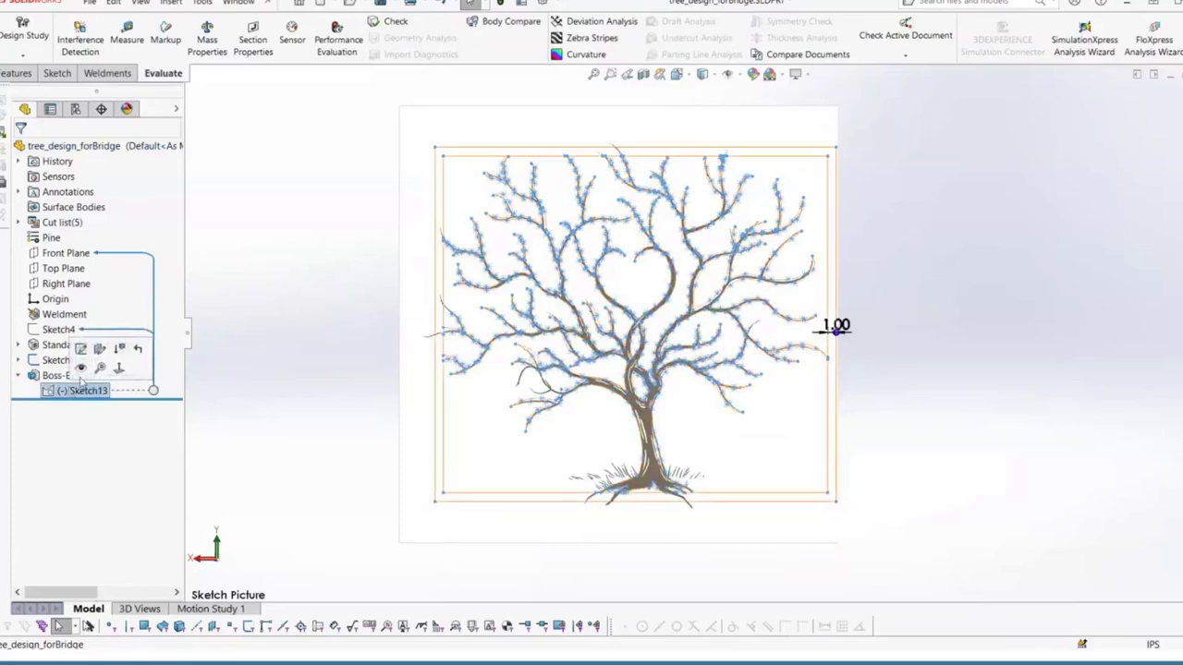
{"action": "key", "text": "Escape"}
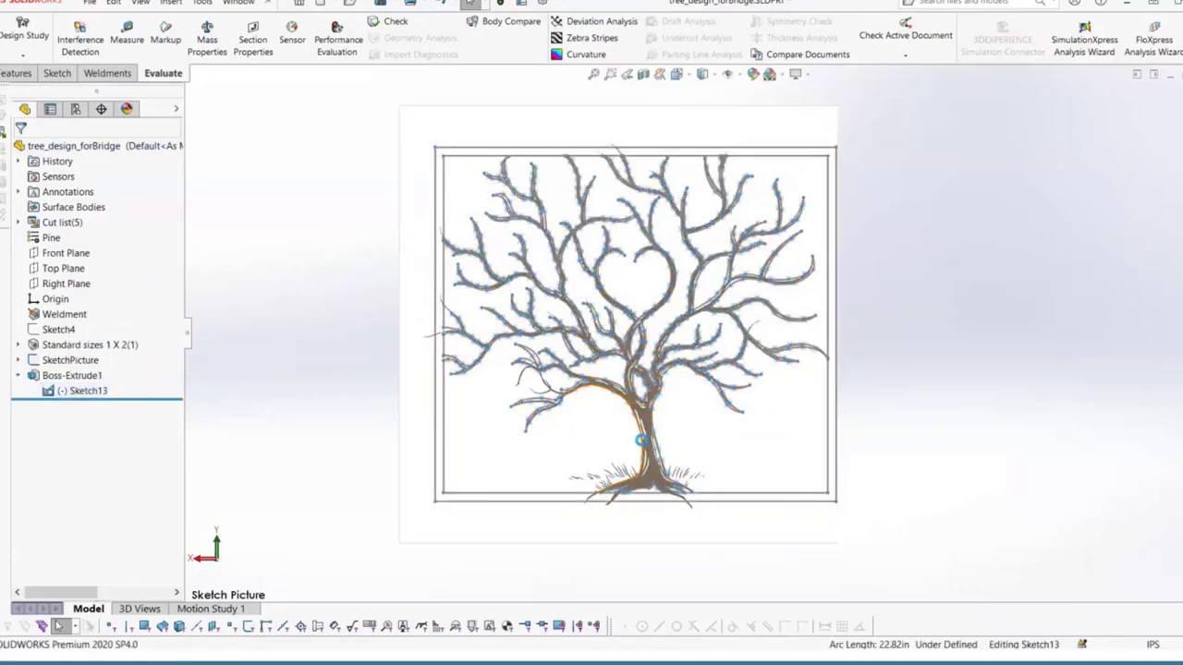
{"action": "double_click", "coordinate": [642, 442]}
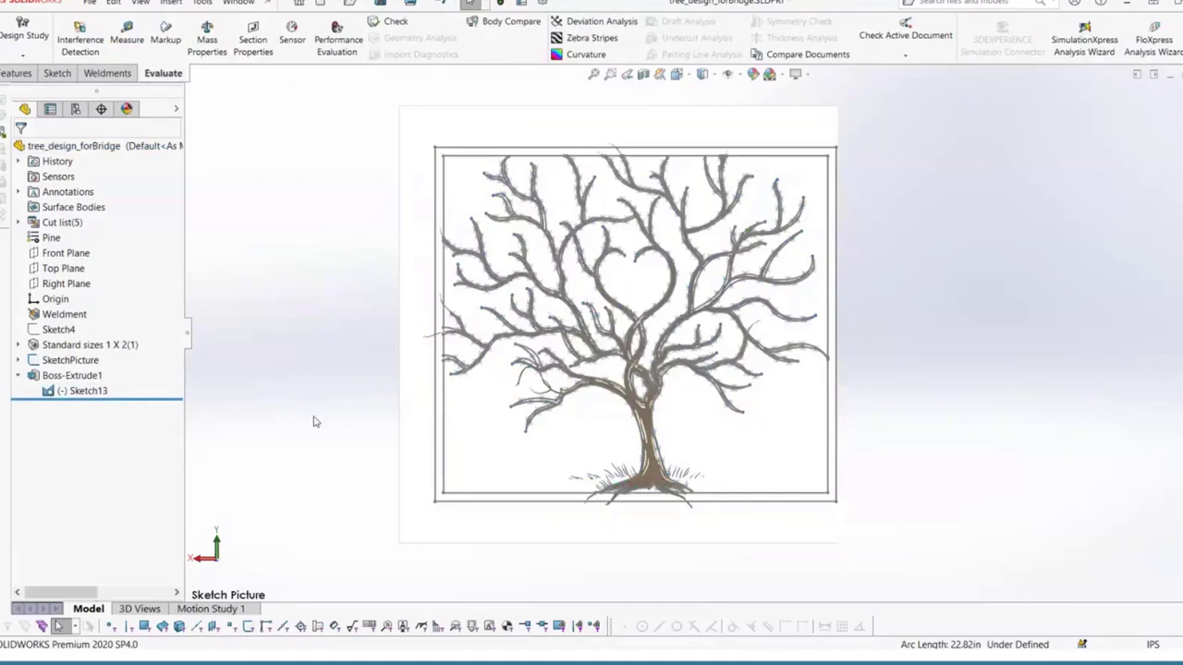
Step: Hide Boss-Extrude1's Sketch13 and show the solid body of the framed tree design again
{"action": "left_click", "coordinate": [79, 390]}
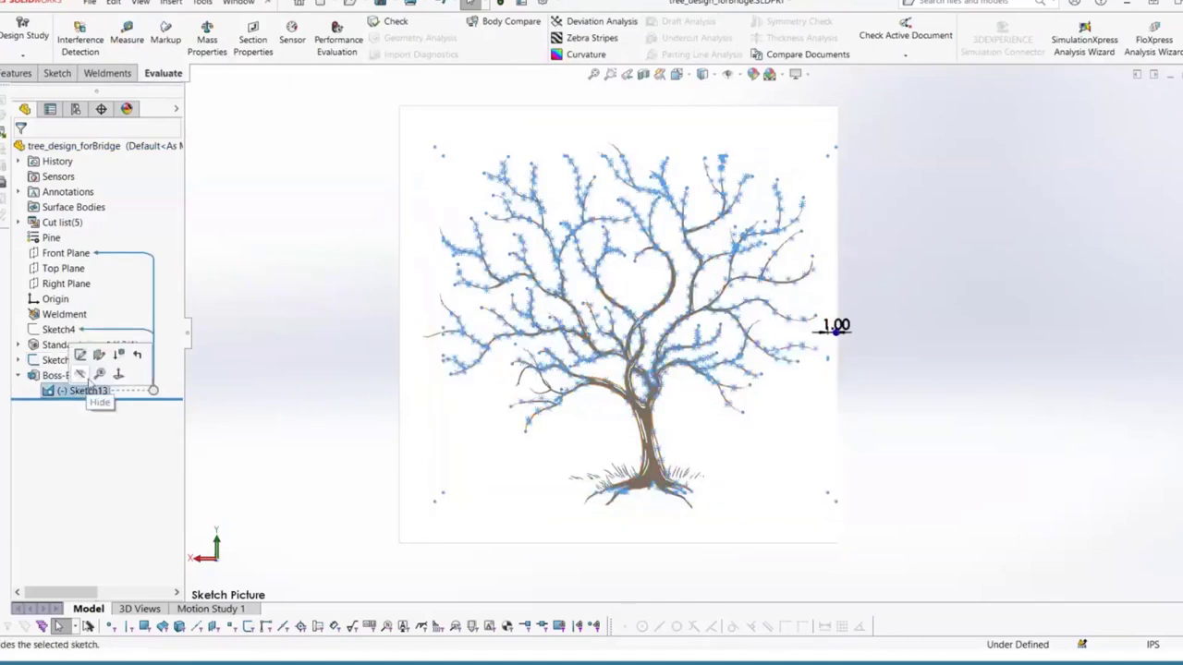
{"action": "left_click", "coordinate": [76, 375]}
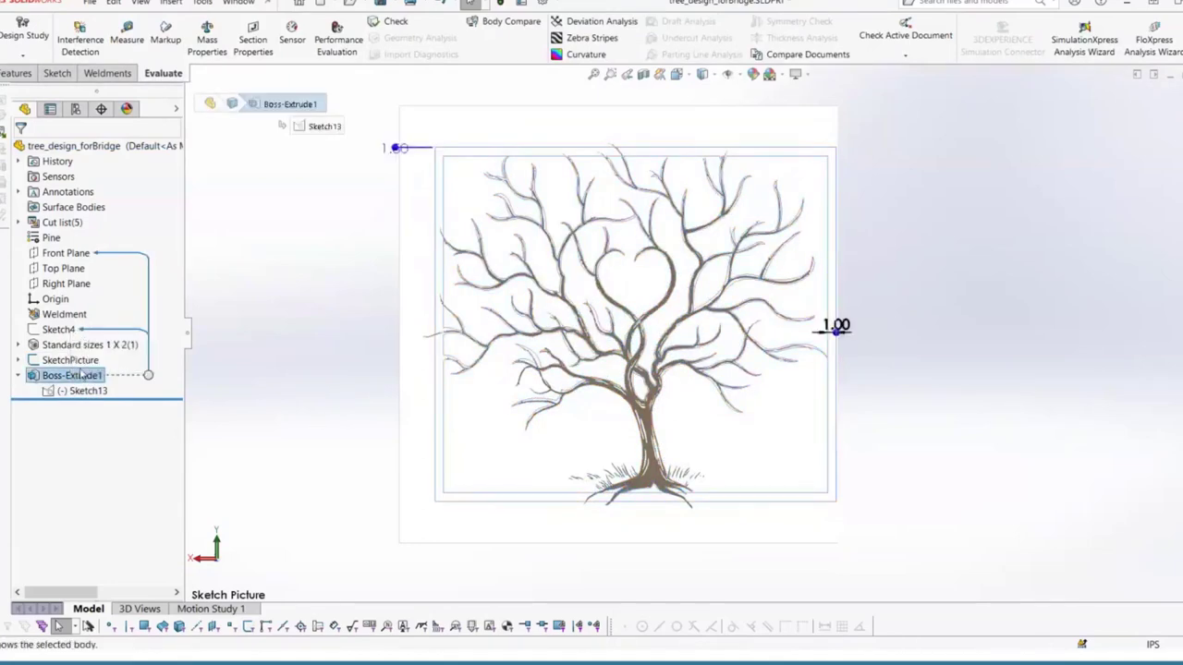
{"action": "key", "text": "Escape"}
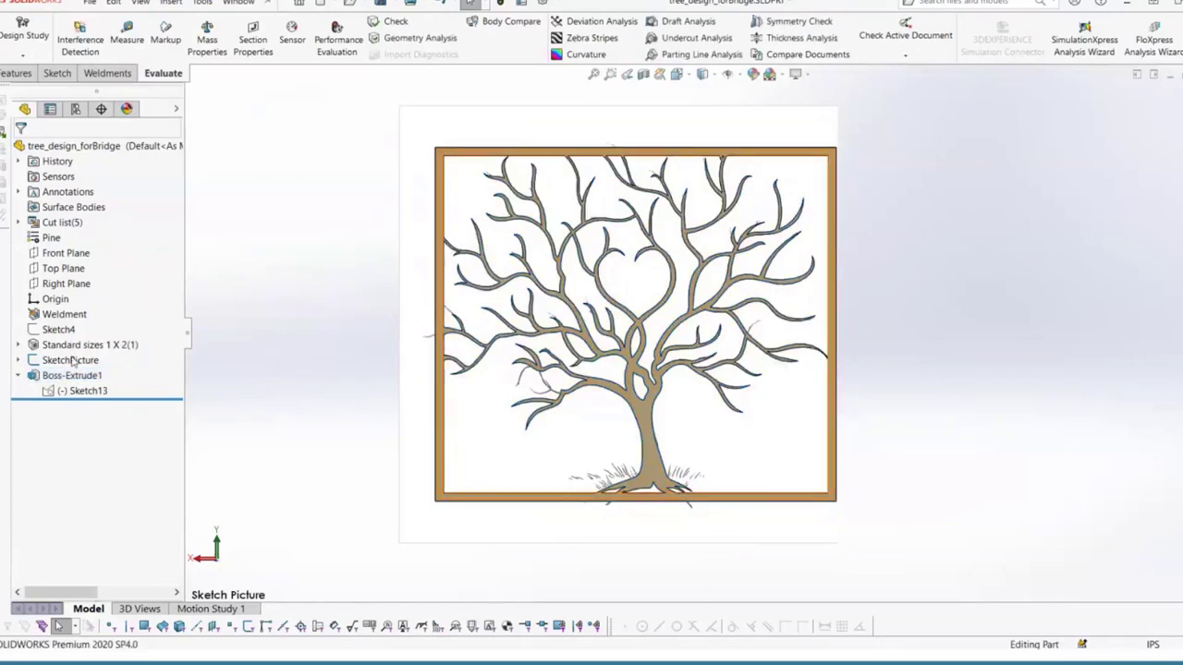
Step: Hide the SketchPicture tree image behind the panel and switch to the tree_bridge assembly
{"action": "left_click", "coordinate": [72, 361]}
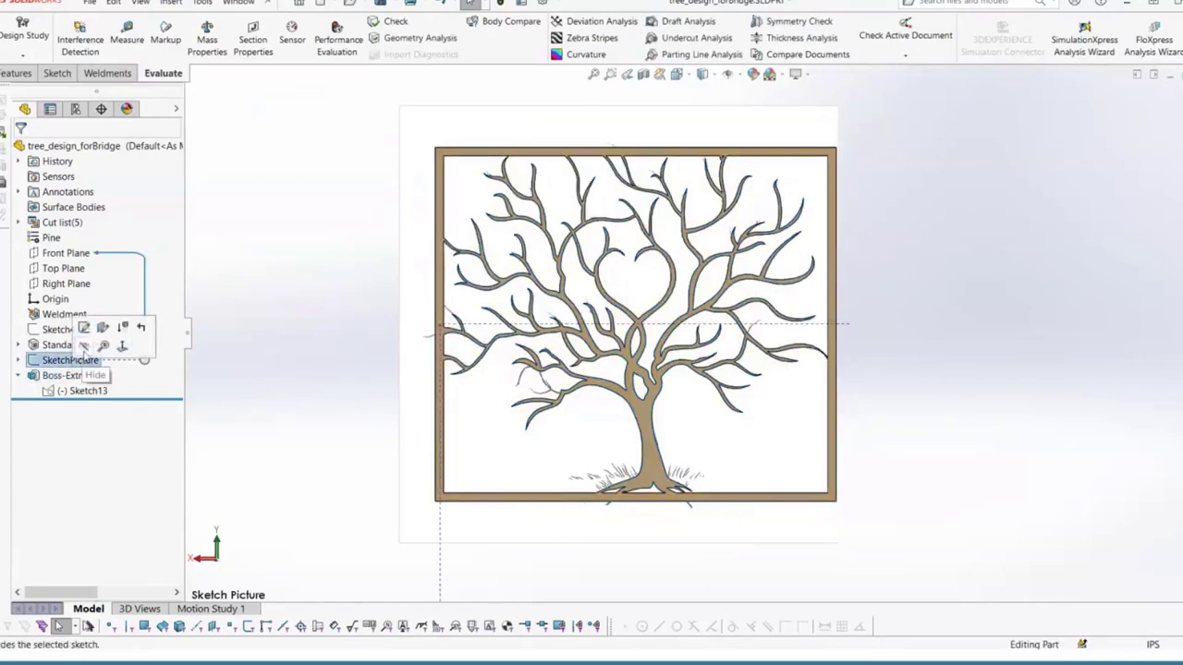
{"action": "left_click", "coordinate": [103, 330]}
{"action": "left_click", "coordinate": [361, 434]}
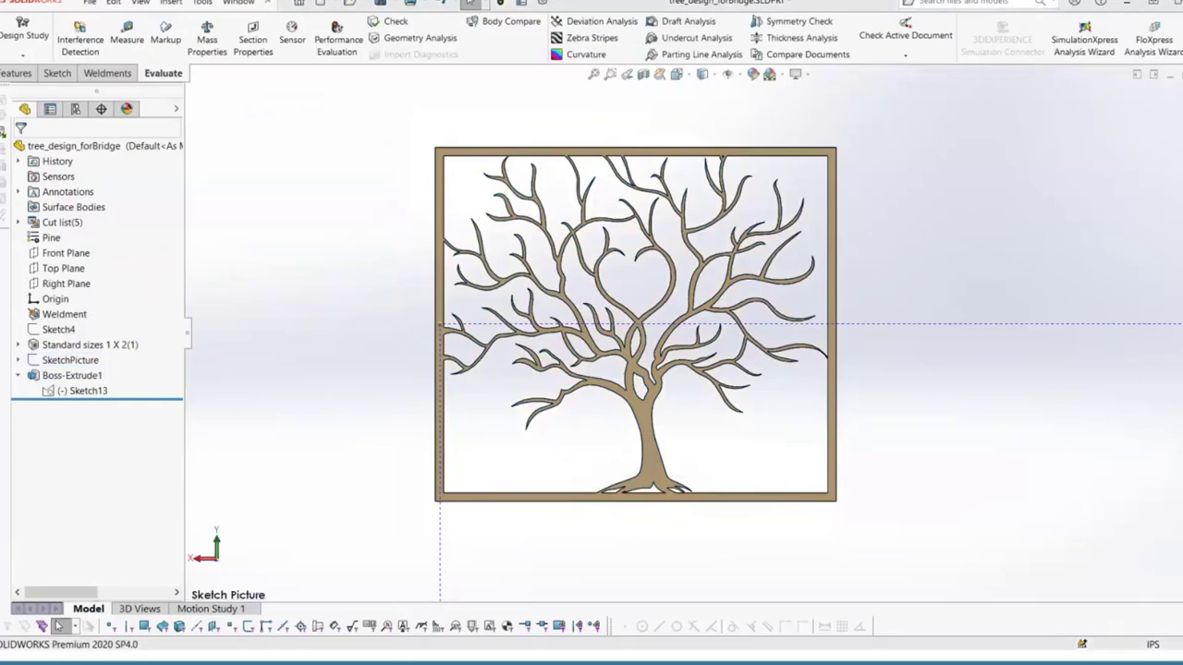
{"action": "key", "text": "ctrl+Tab"}
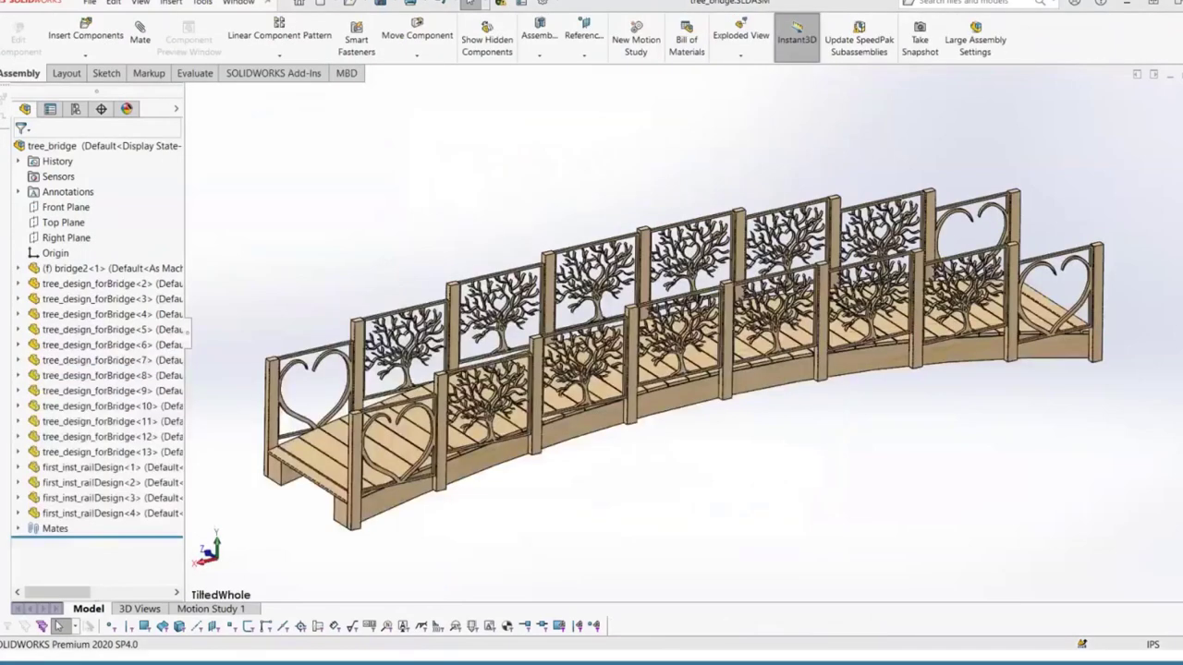